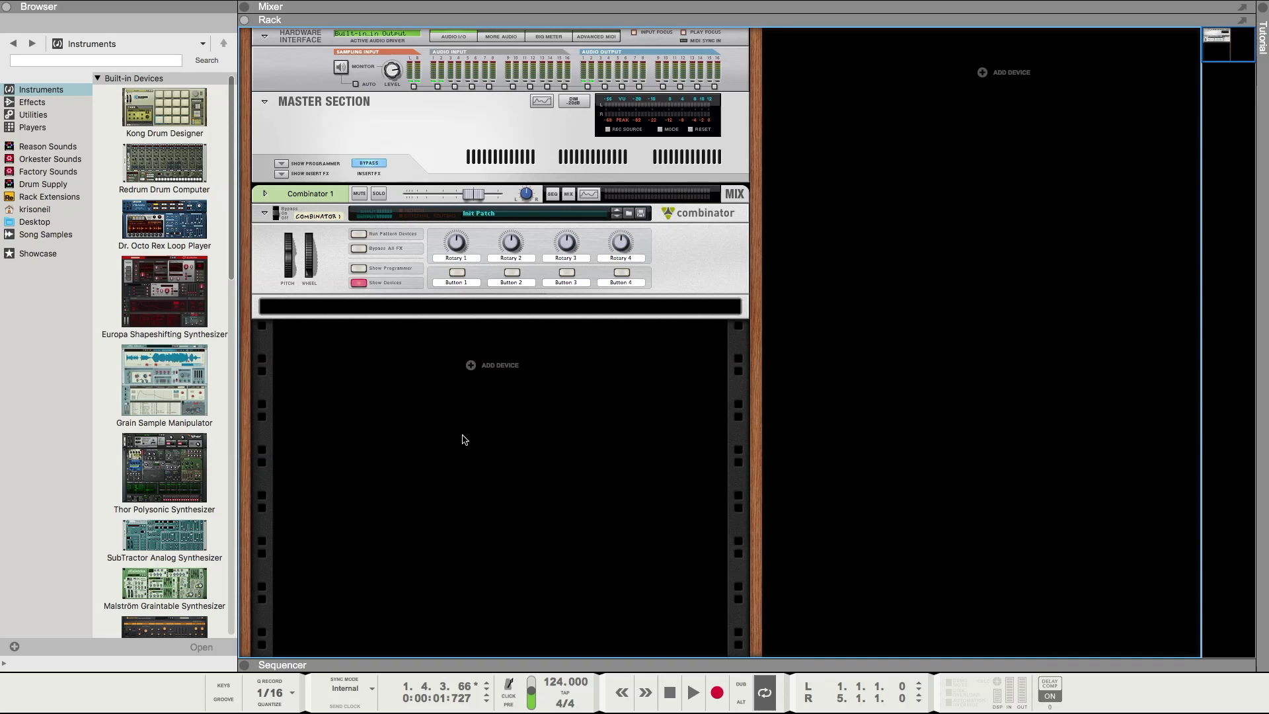
Step: Add a Rytmik Drum Machine from the Instruments browser into the Combinator
click(167, 116)
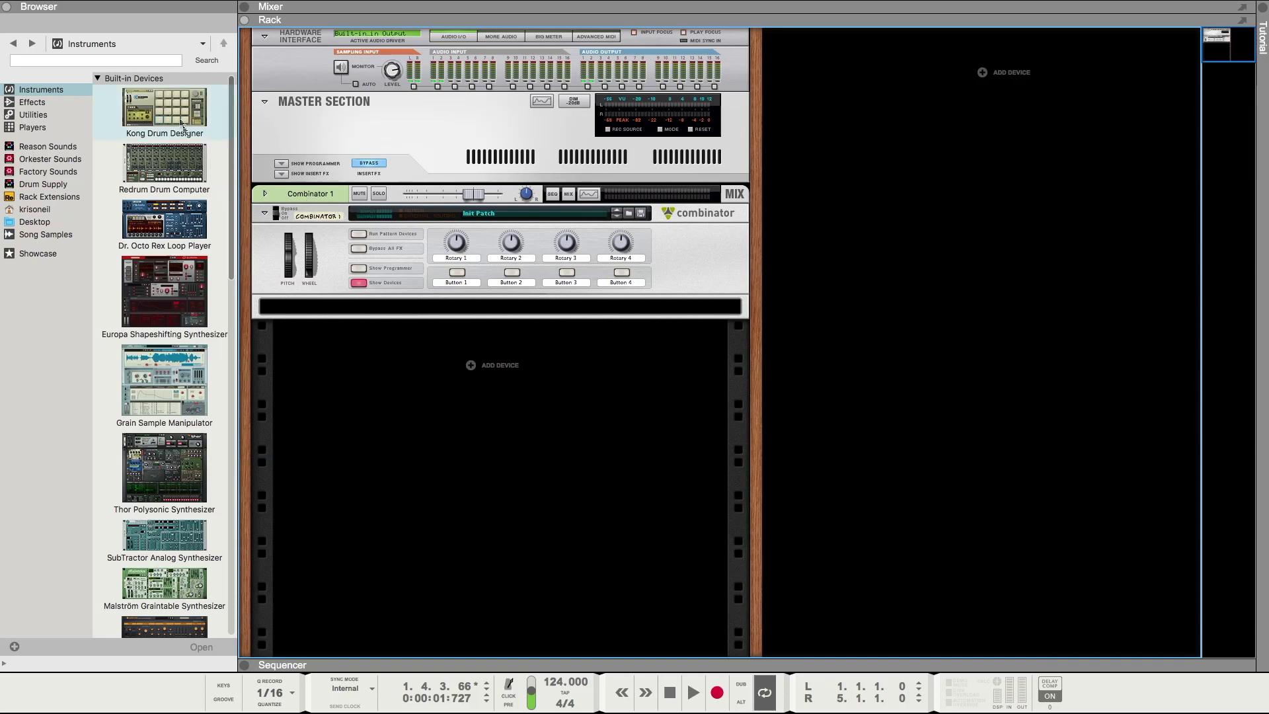
scroll(176, 396, down, 5)
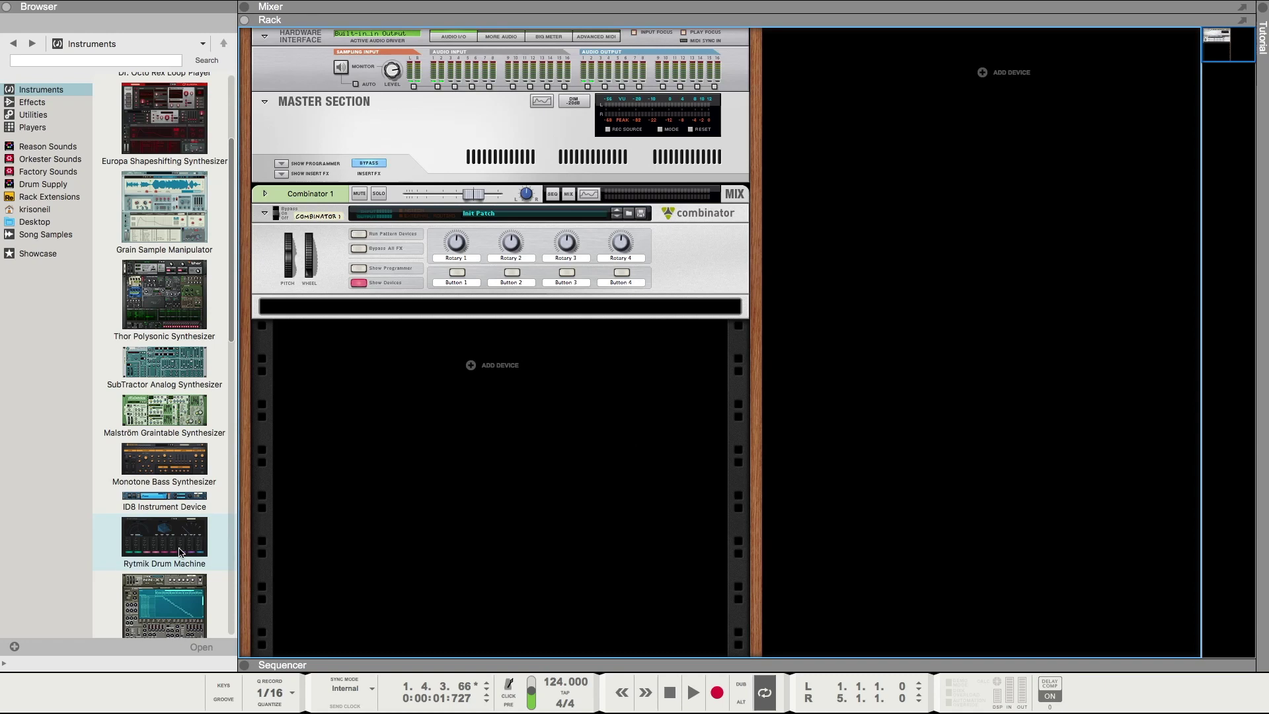
scroll(172, 330, up, 5)
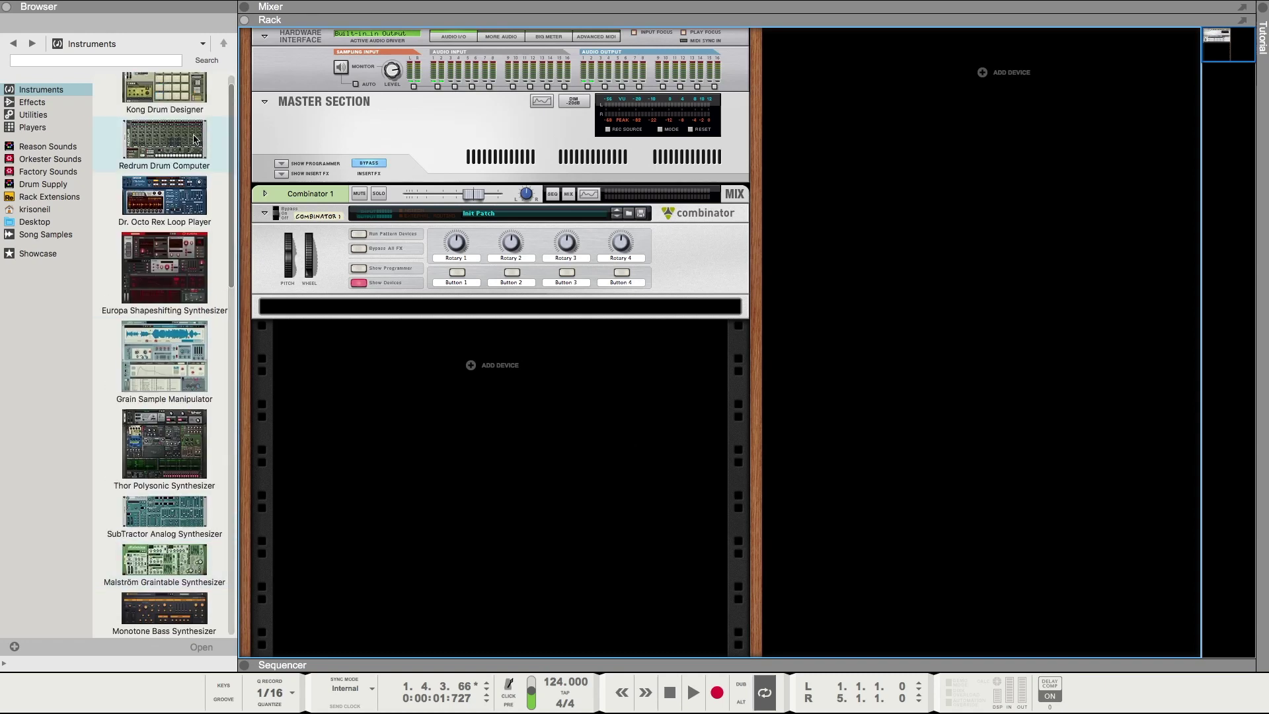
scroll(194, 139, down, 7)
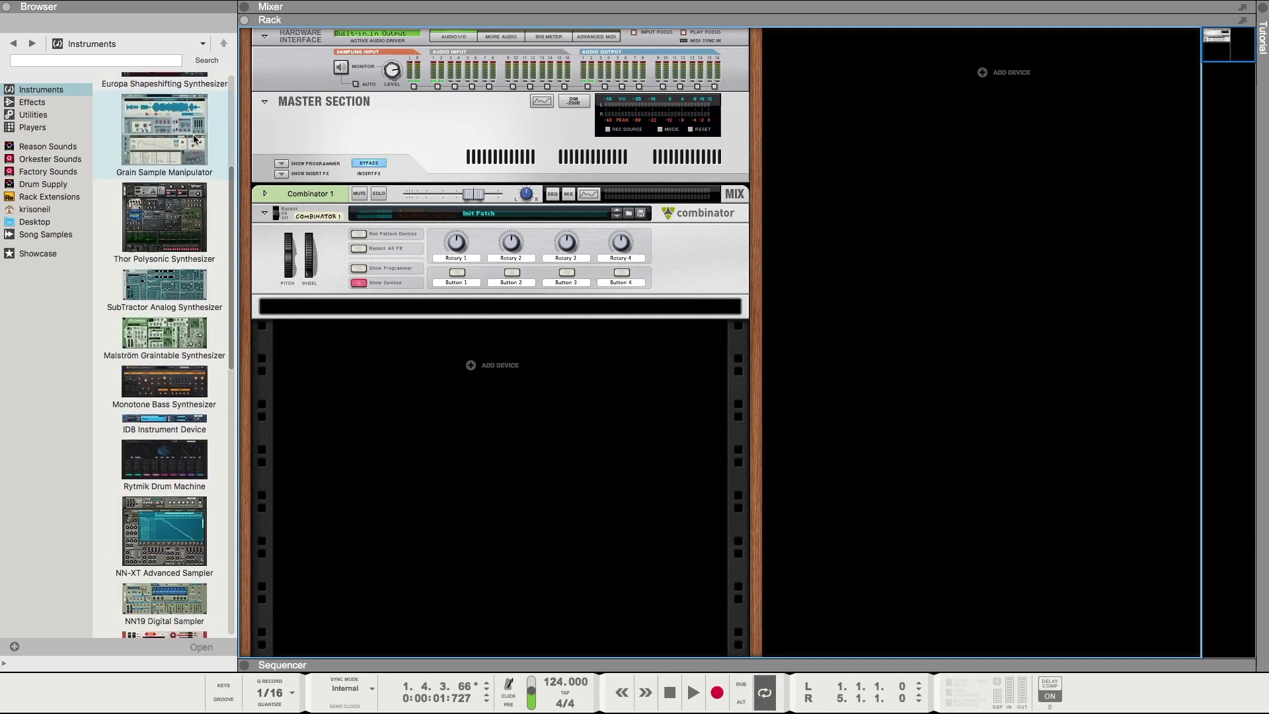
scroll(194, 139, down, 2)
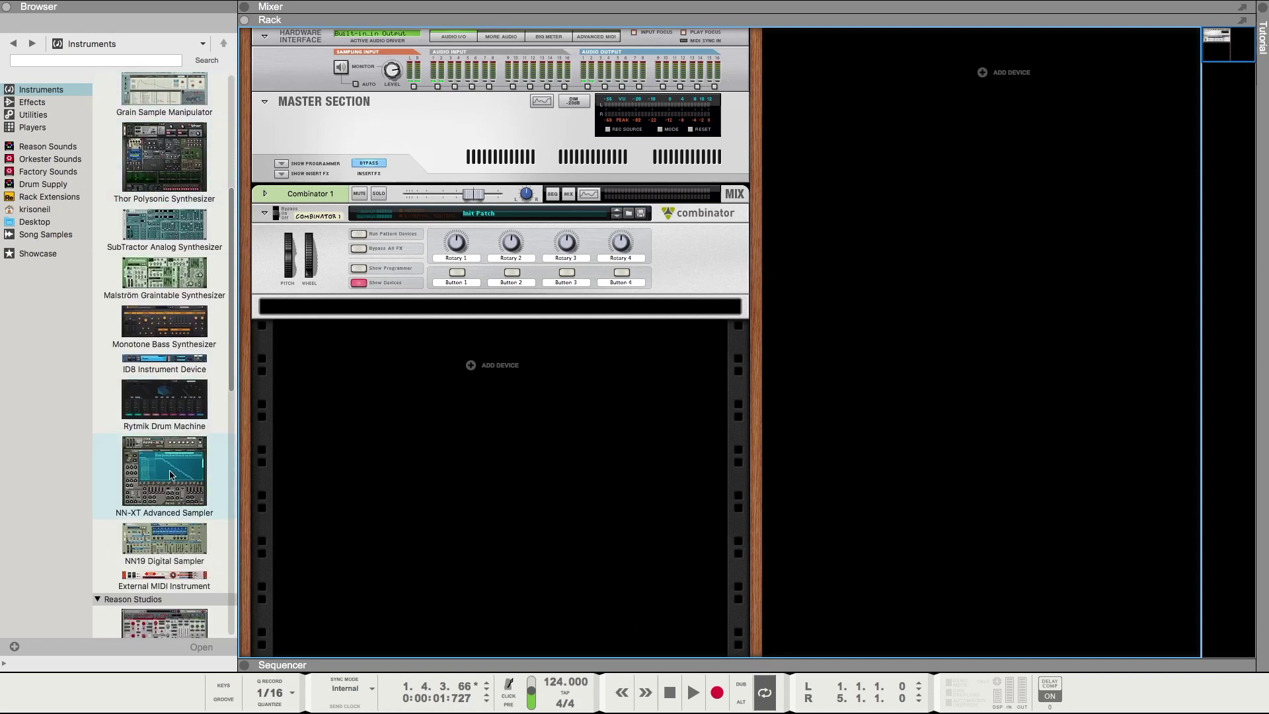
drag(171, 399, 343, 312)
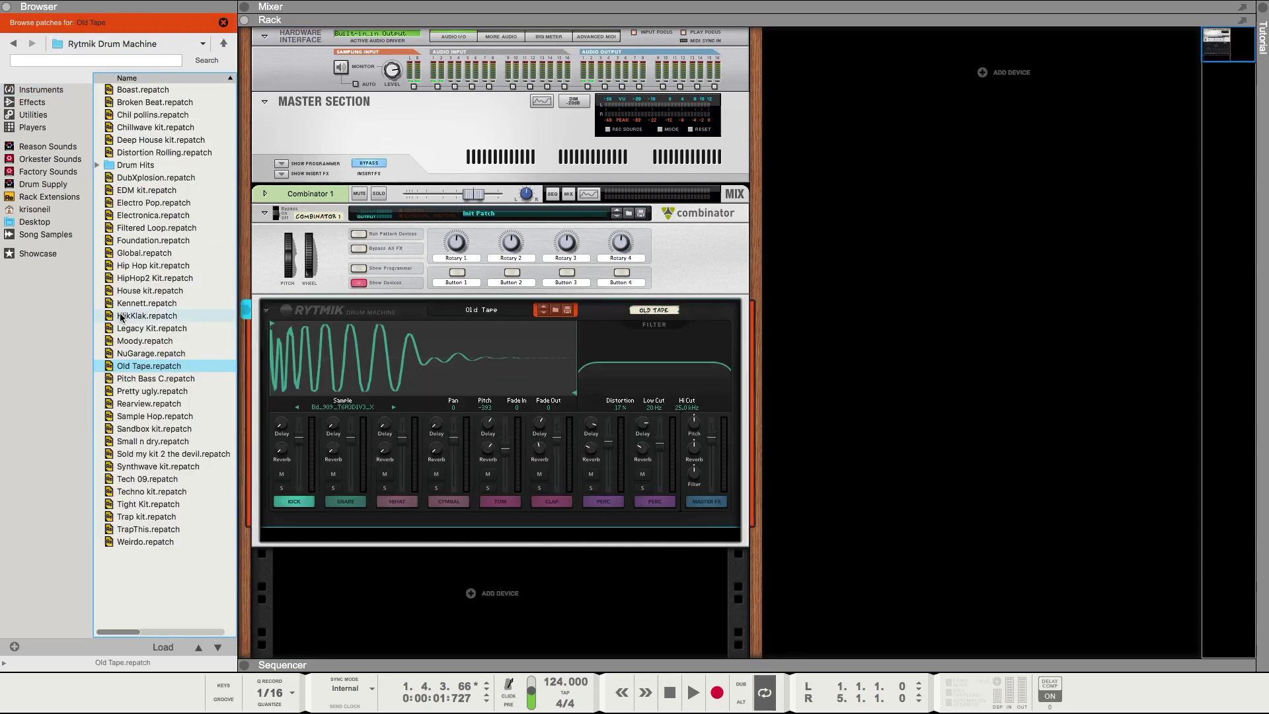
Step: Add a Redrum Drum Computer with Disco Kit RDK below the Rytmik
click(41, 90)
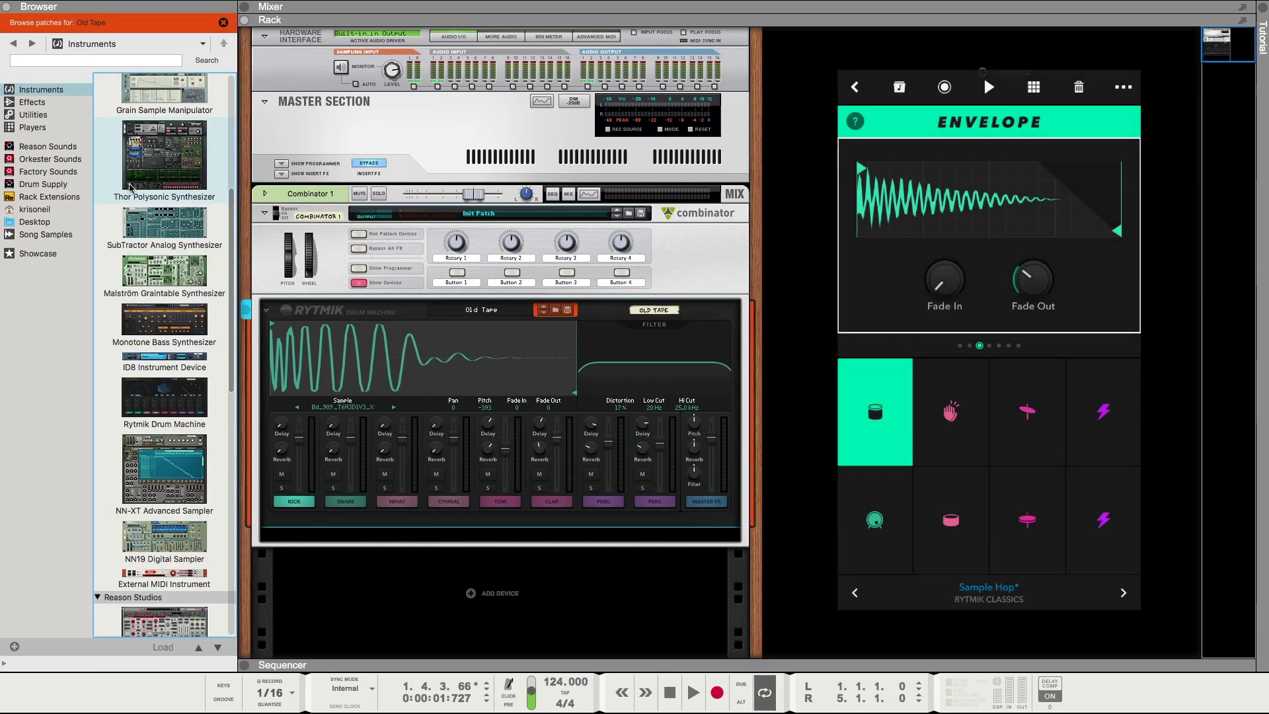
scroll(135, 190, up, 5)
drag(143, 176, 401, 543)
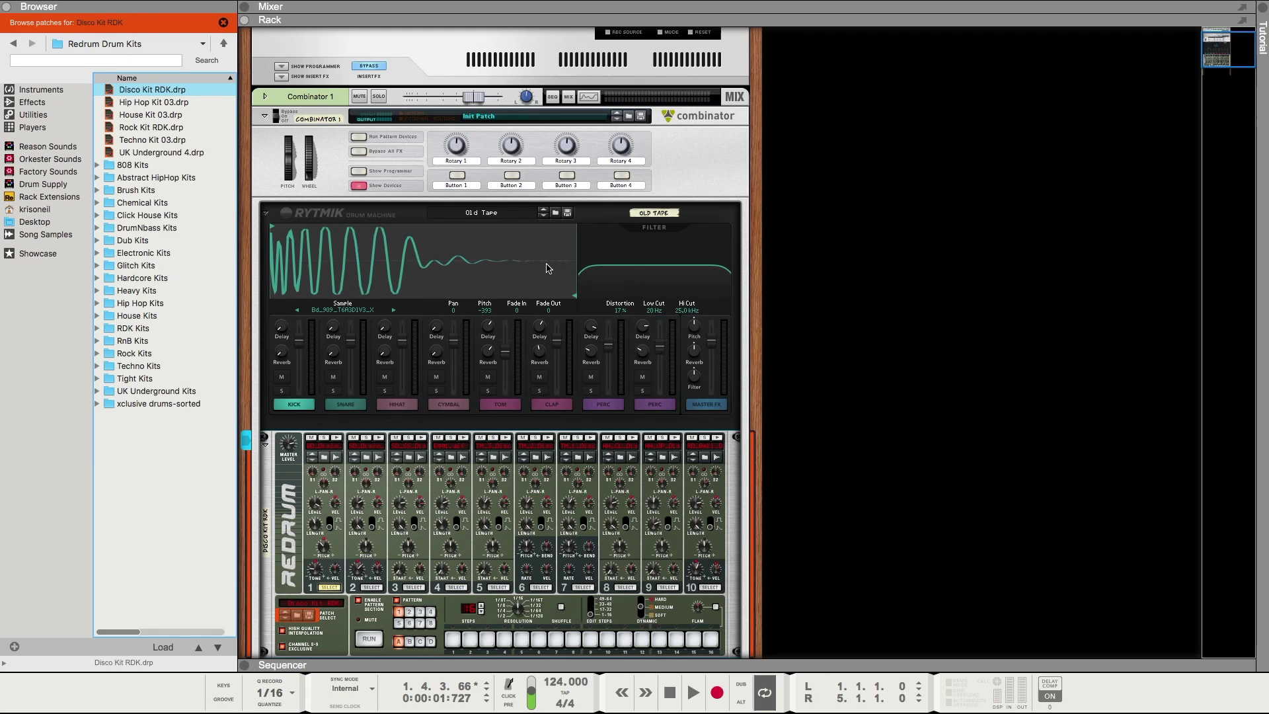
Step: Flip the rack and cable Redrum gate outputs 1–8 to Rytmik gate inputs 1–8
key(Tab)
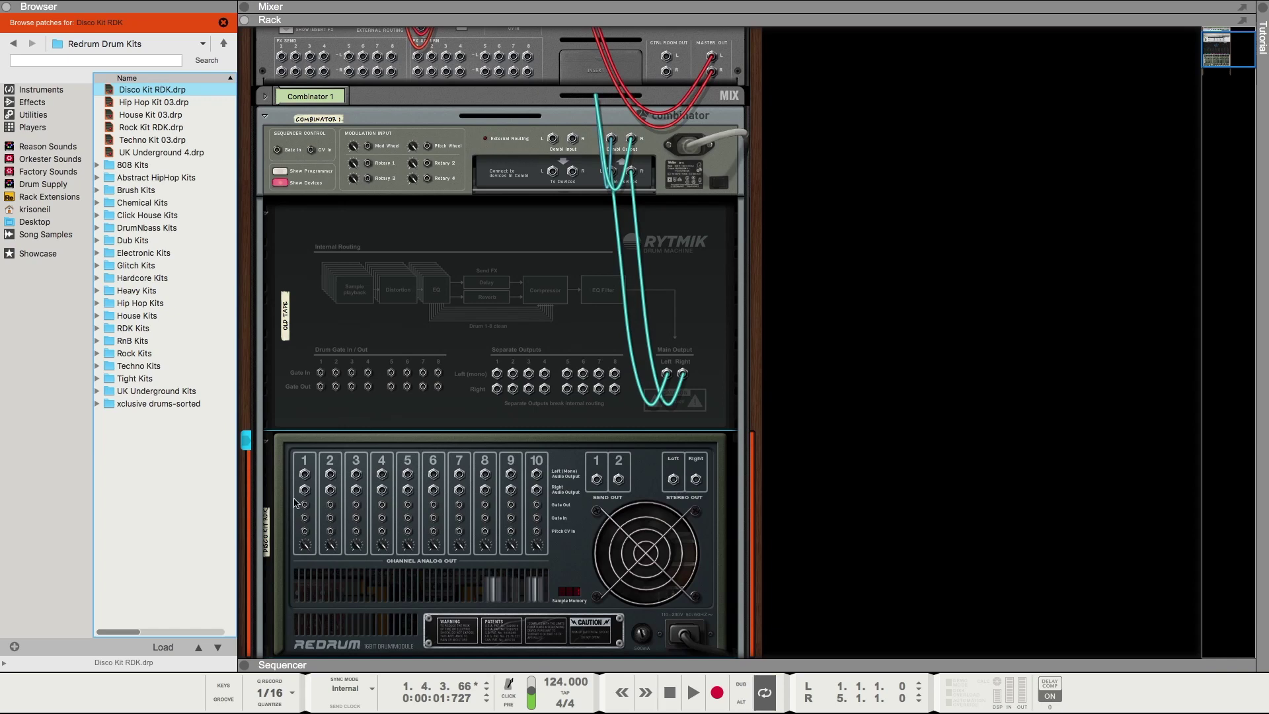
drag(303, 508, 320, 372)
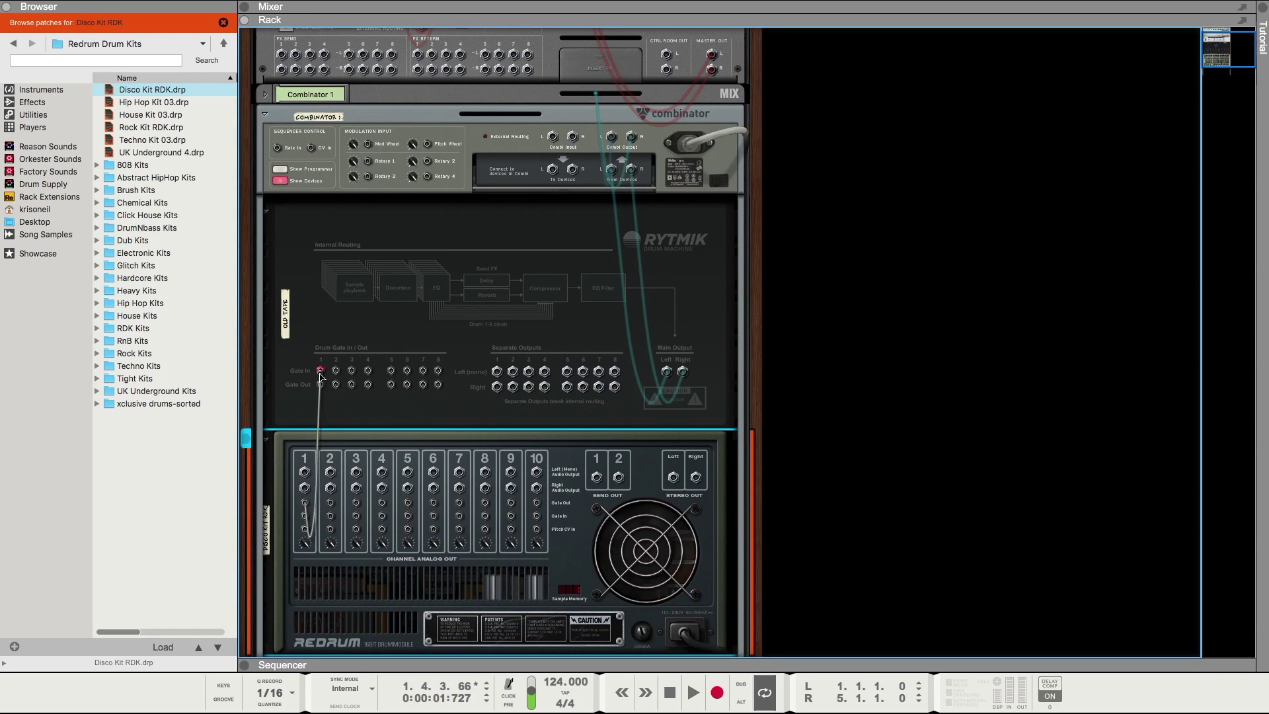
drag(329, 502, 336, 370)
drag(355, 499, 351, 367)
drag(382, 501, 369, 367)
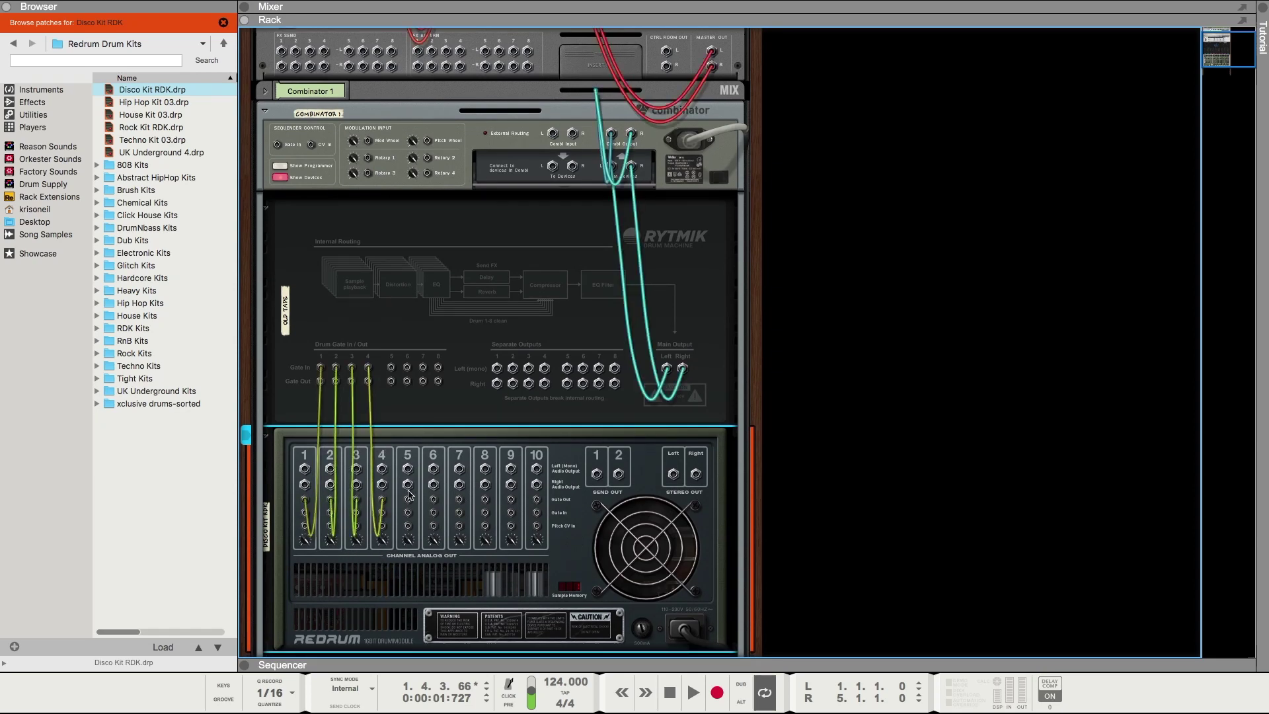
drag(408, 499, 391, 367)
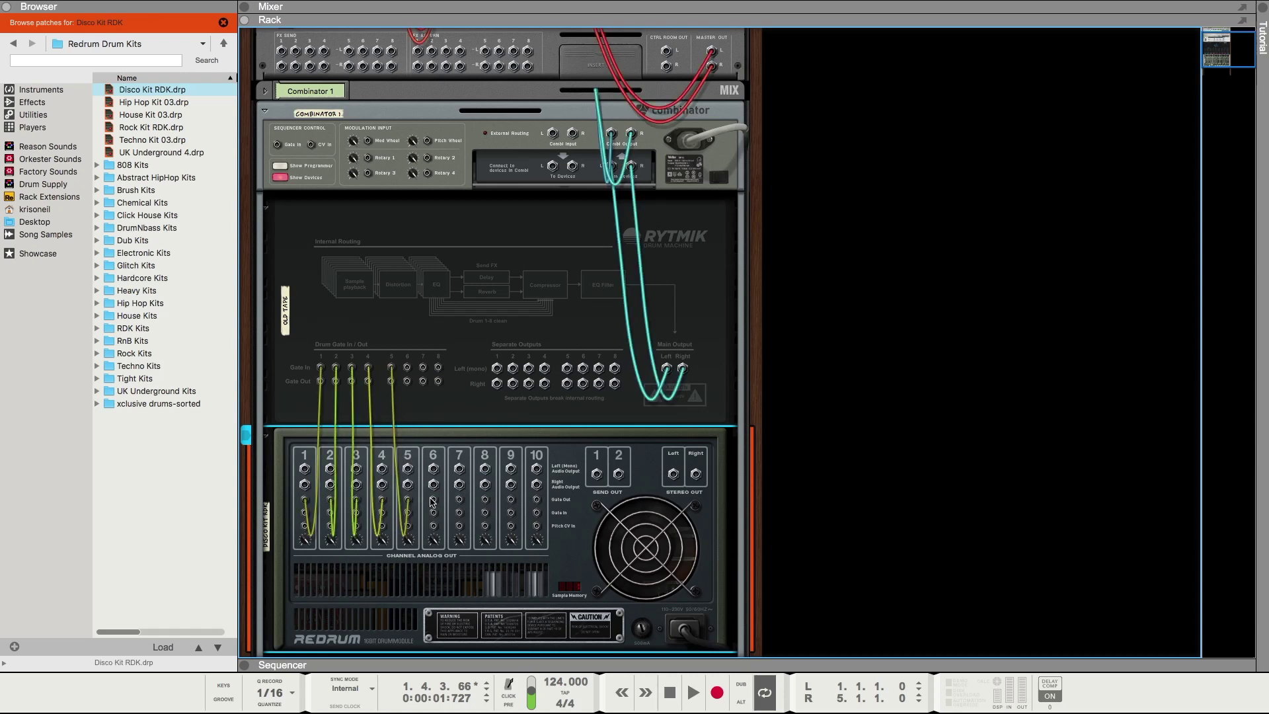
drag(430, 501, 406, 368)
drag(460, 499, 423, 368)
drag(484, 499, 438, 367)
key(Tab)
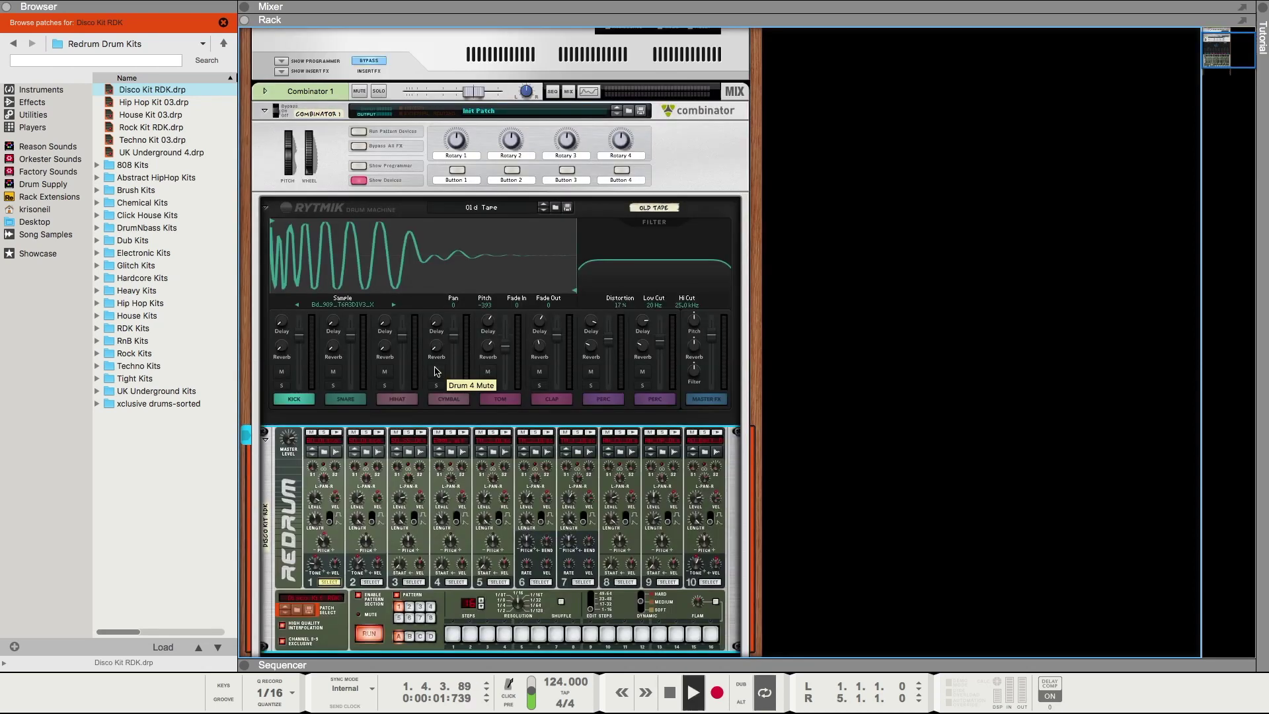
Step: Enter kick hits on steps 5 and 13 and hi-hat hits on steps 3, 7, 11, 15
click(521, 634)
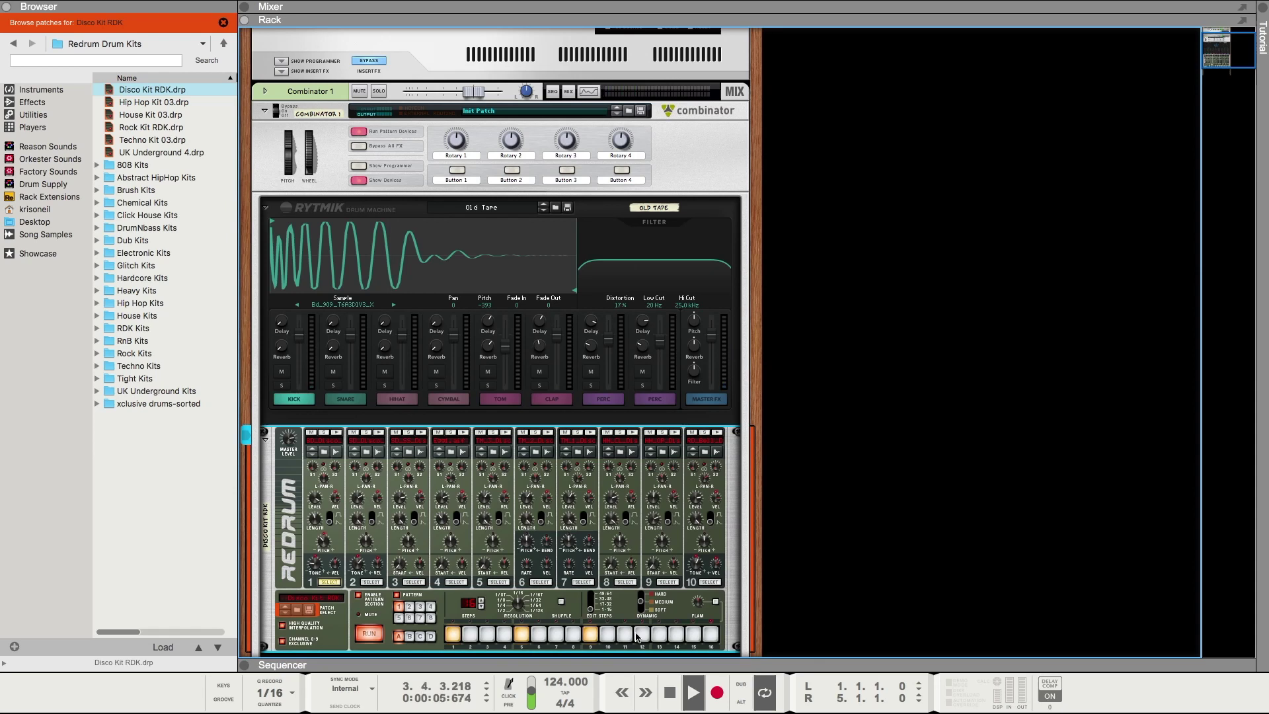
click(659, 634)
key(Up)
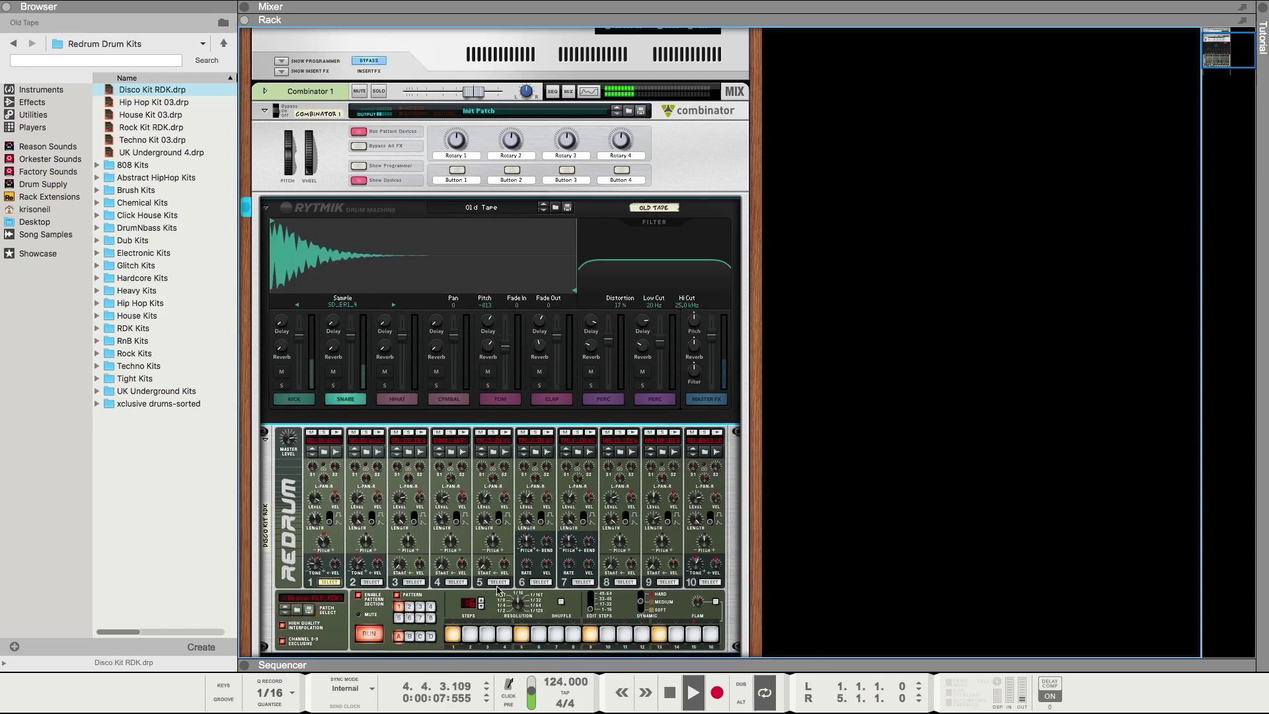
click(363, 580)
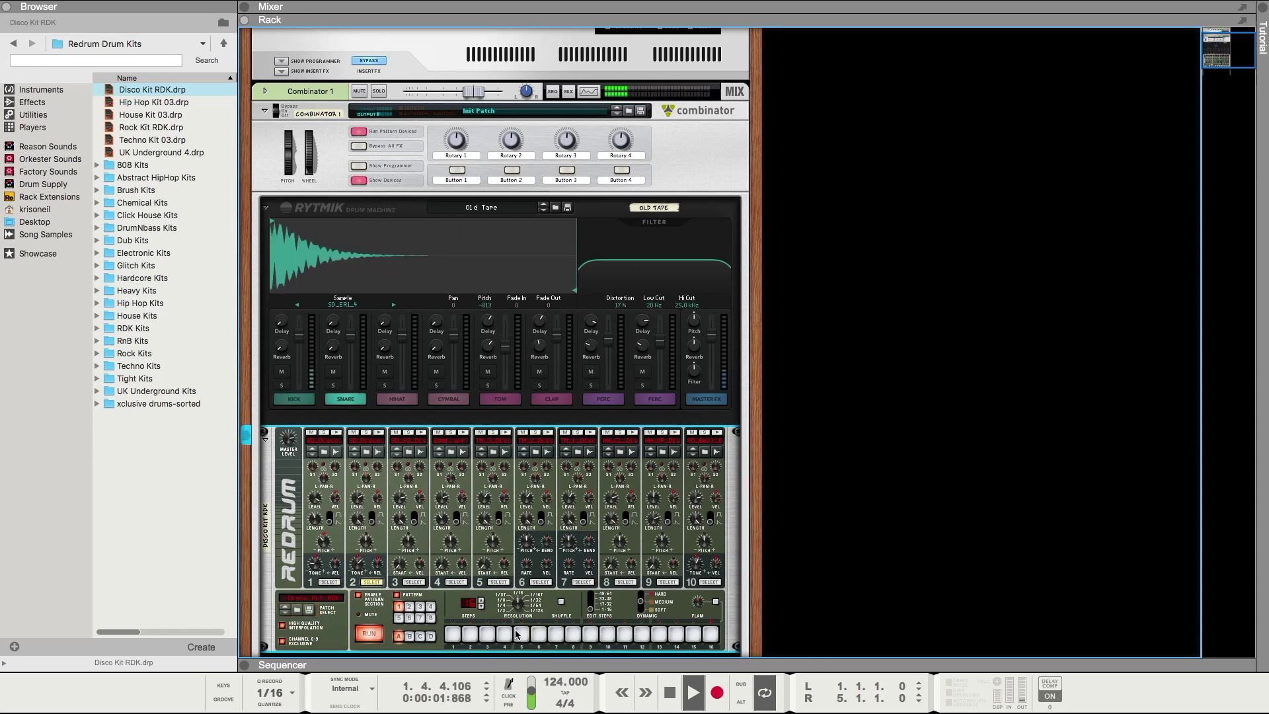
click(395, 399)
click(414, 581)
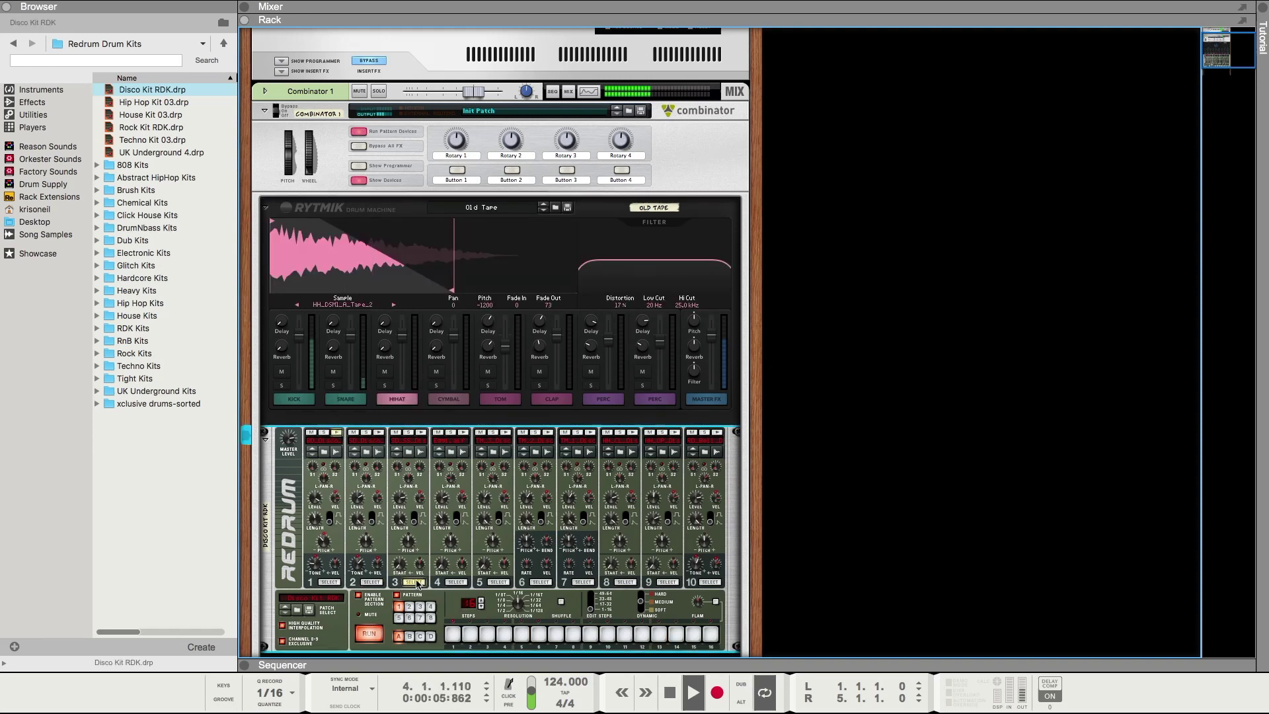
click(487, 634)
click(556, 635)
click(625, 635)
click(693, 635)
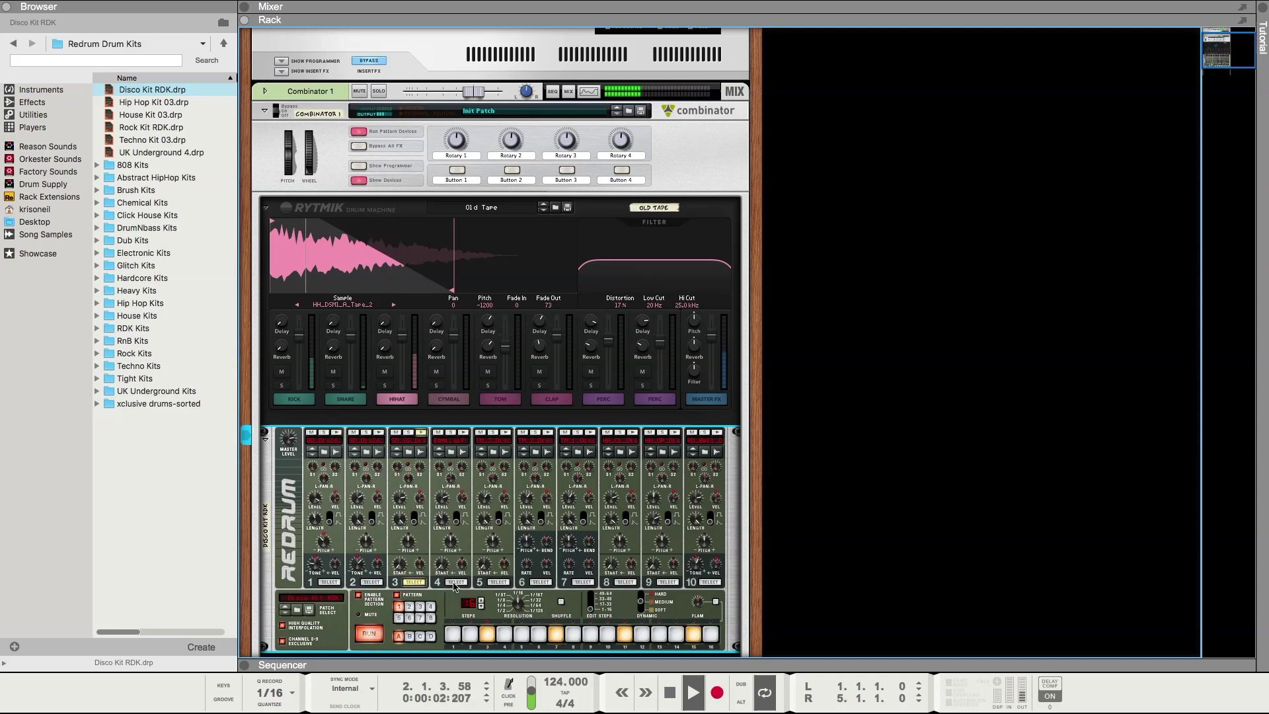
Step: Program channel 4 on steps 1, 5, 9, 13 and channel 5 on steps 8, 10
click(455, 582)
click(453, 635)
click(521, 634)
click(590, 634)
click(659, 635)
click(496, 582)
click(572, 634)
click(607, 634)
Step: Add channel 6 on step 13, channel 7 on step 15, channel 8 on step 16
click(541, 582)
click(659, 634)
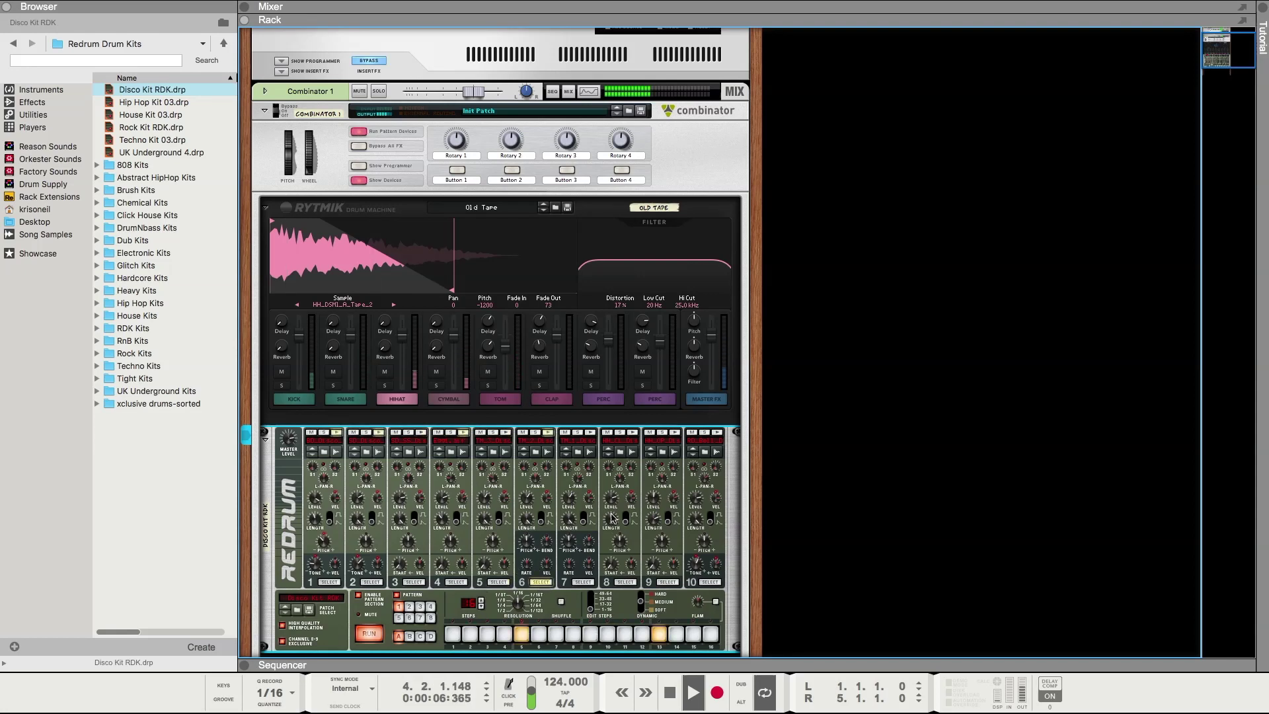
click(583, 582)
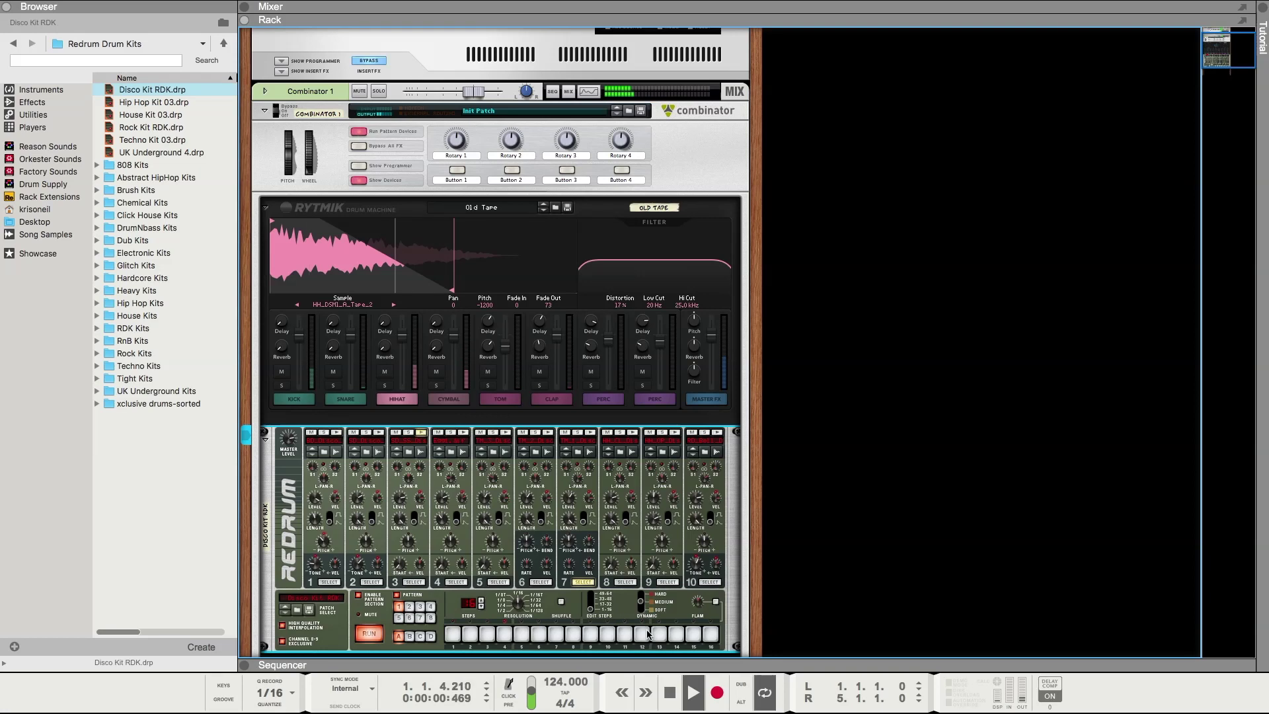
click(694, 634)
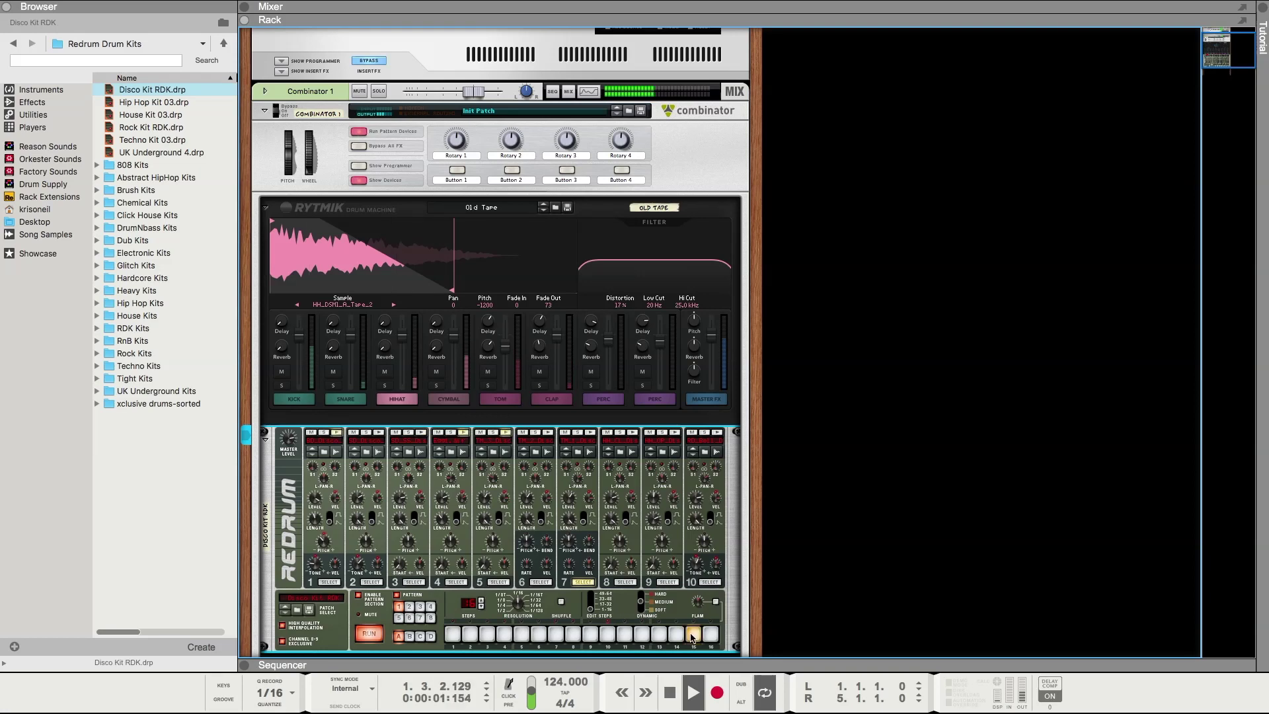
click(626, 582)
click(711, 634)
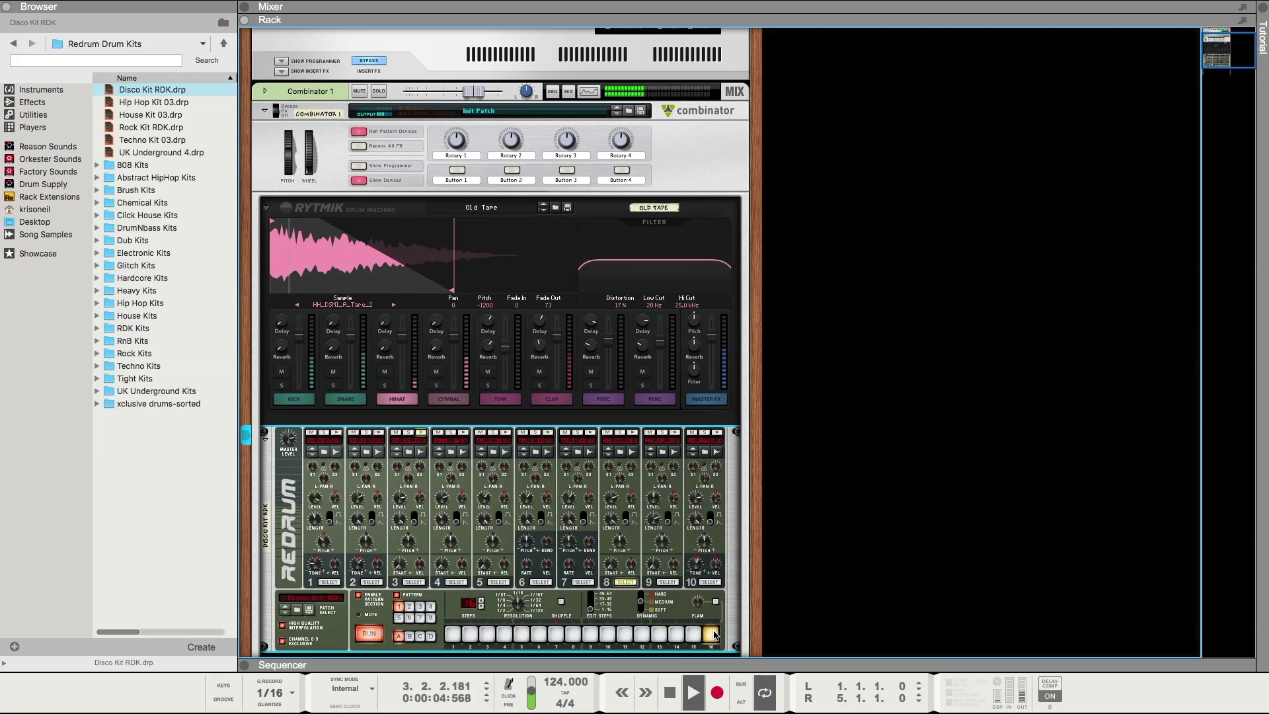
Step: Step through Rytmik kits, load Electro Pop, and advance the kick to a different sample
click(542, 210)
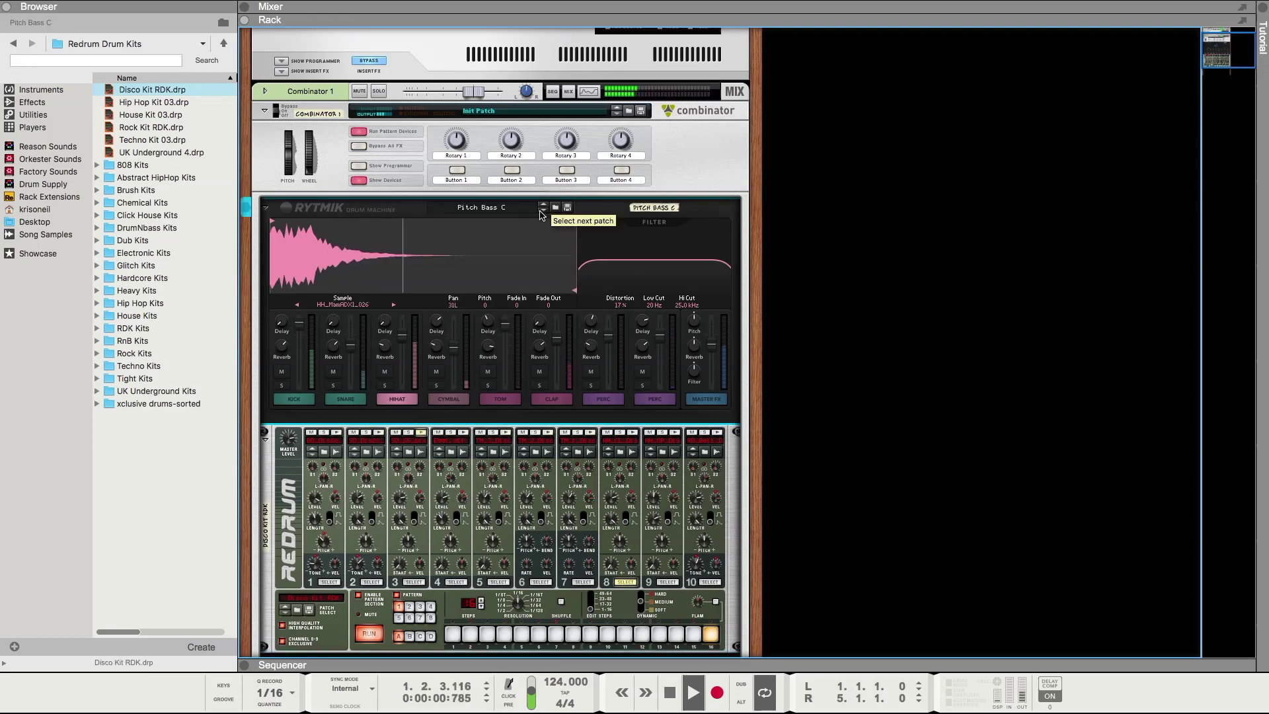
click(541, 209)
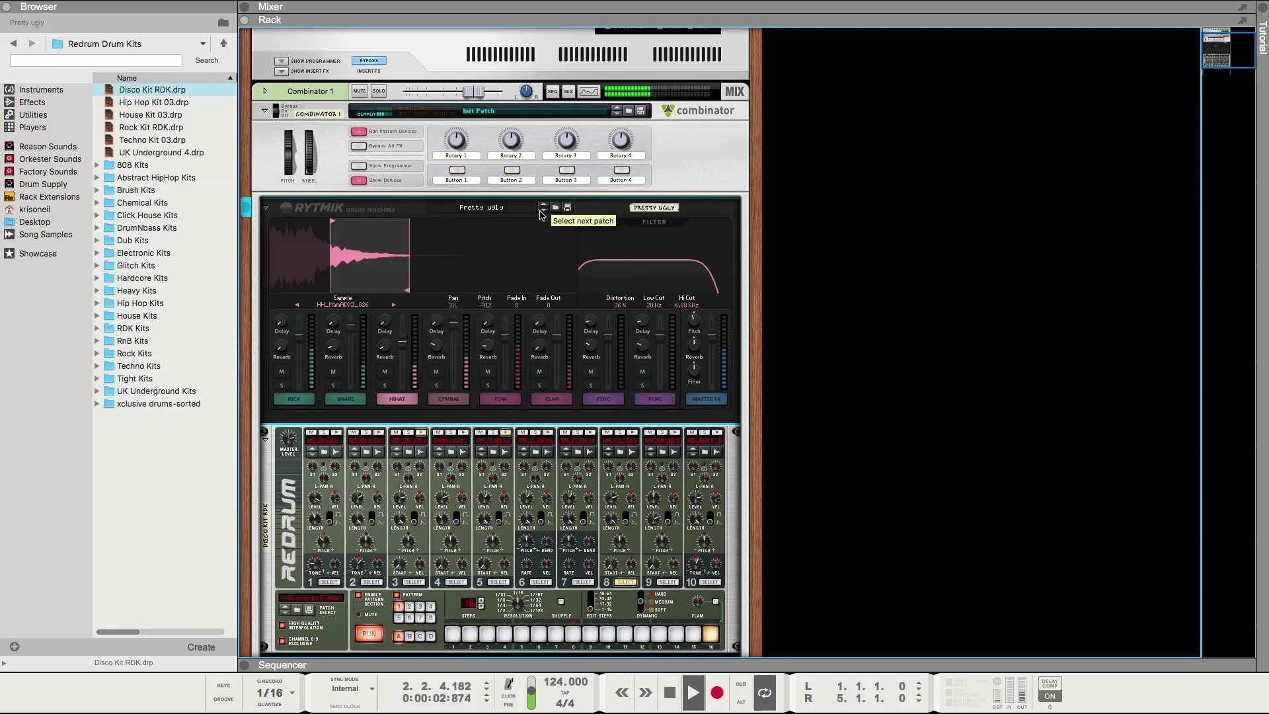
click(541, 209)
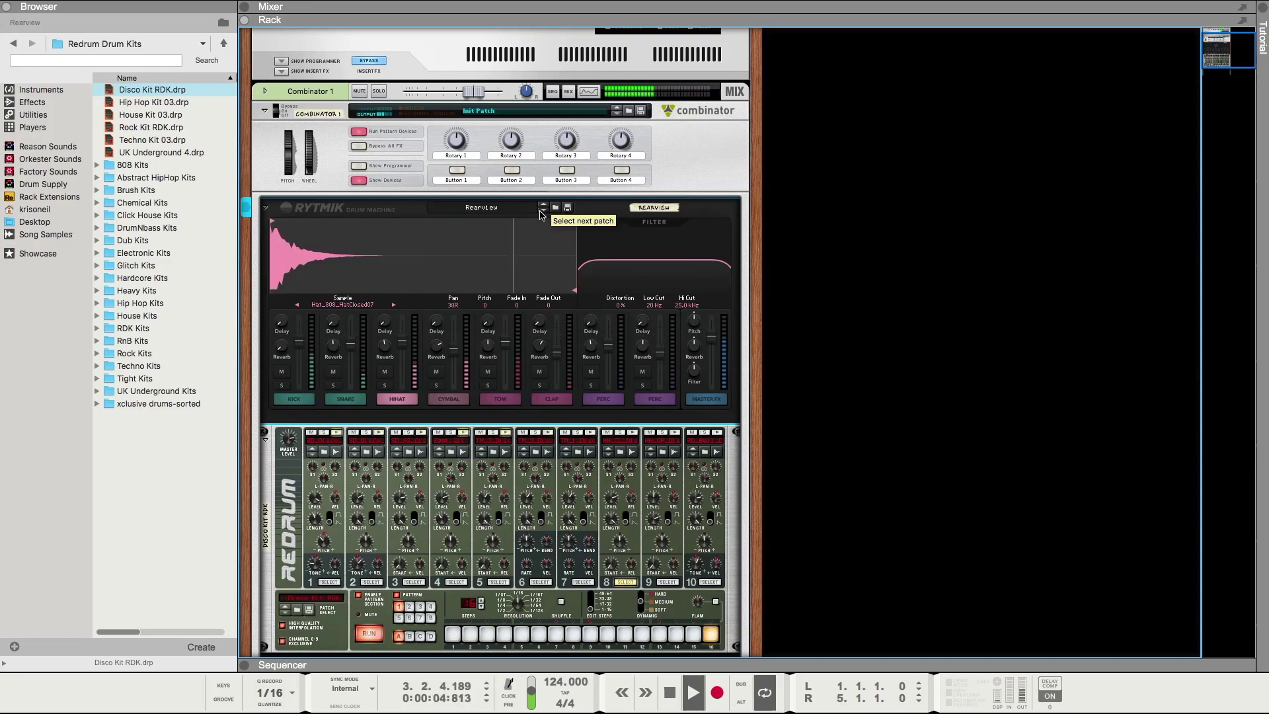
click(542, 210)
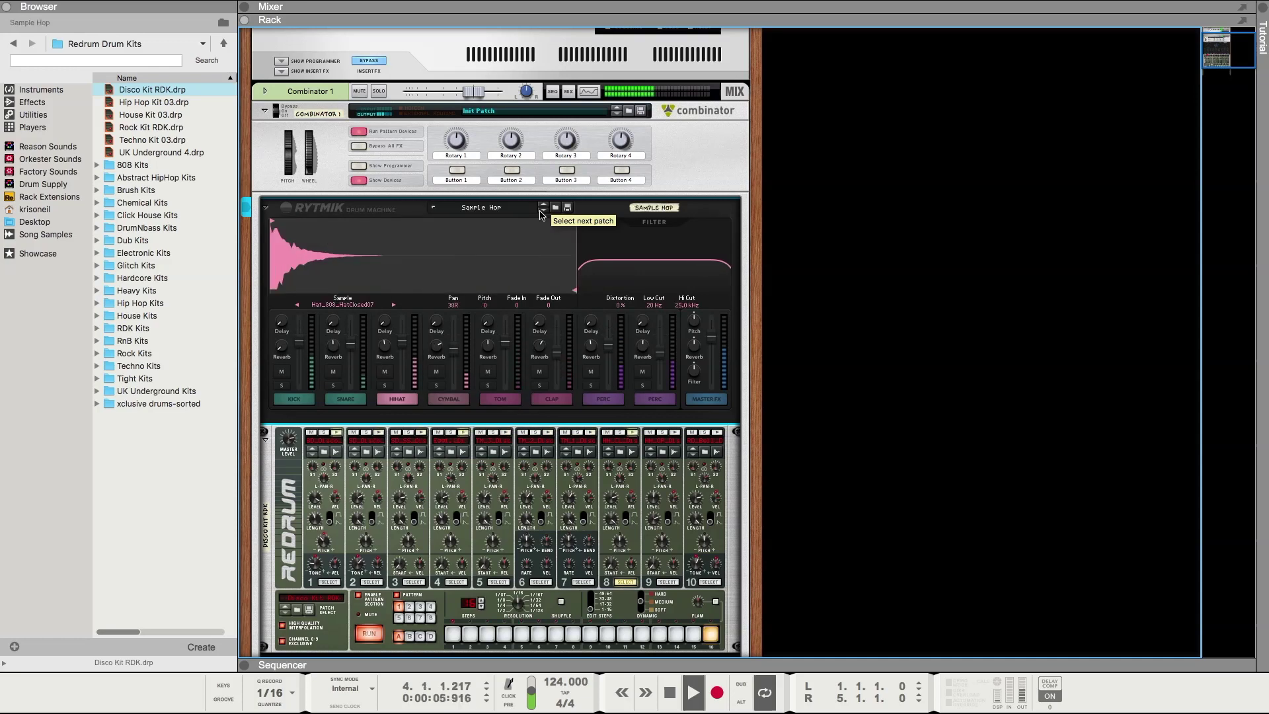
click(502, 211)
mouse_move(577, 3)
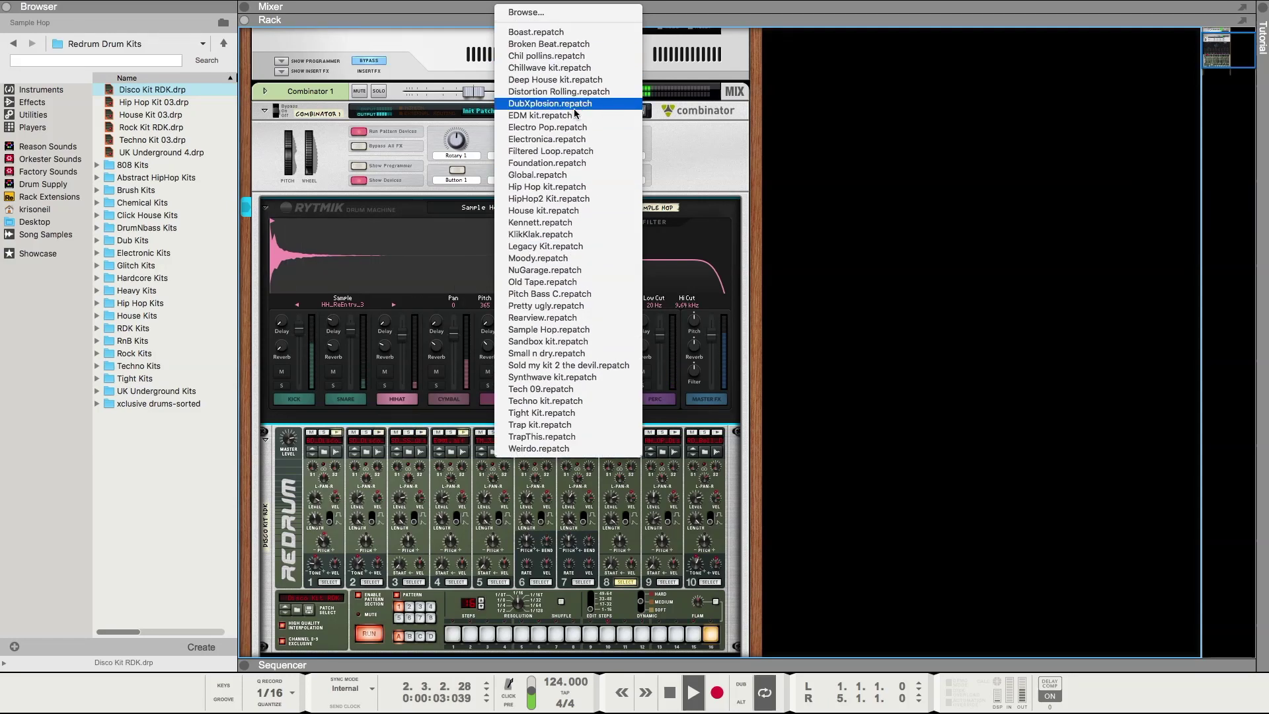
click(574, 127)
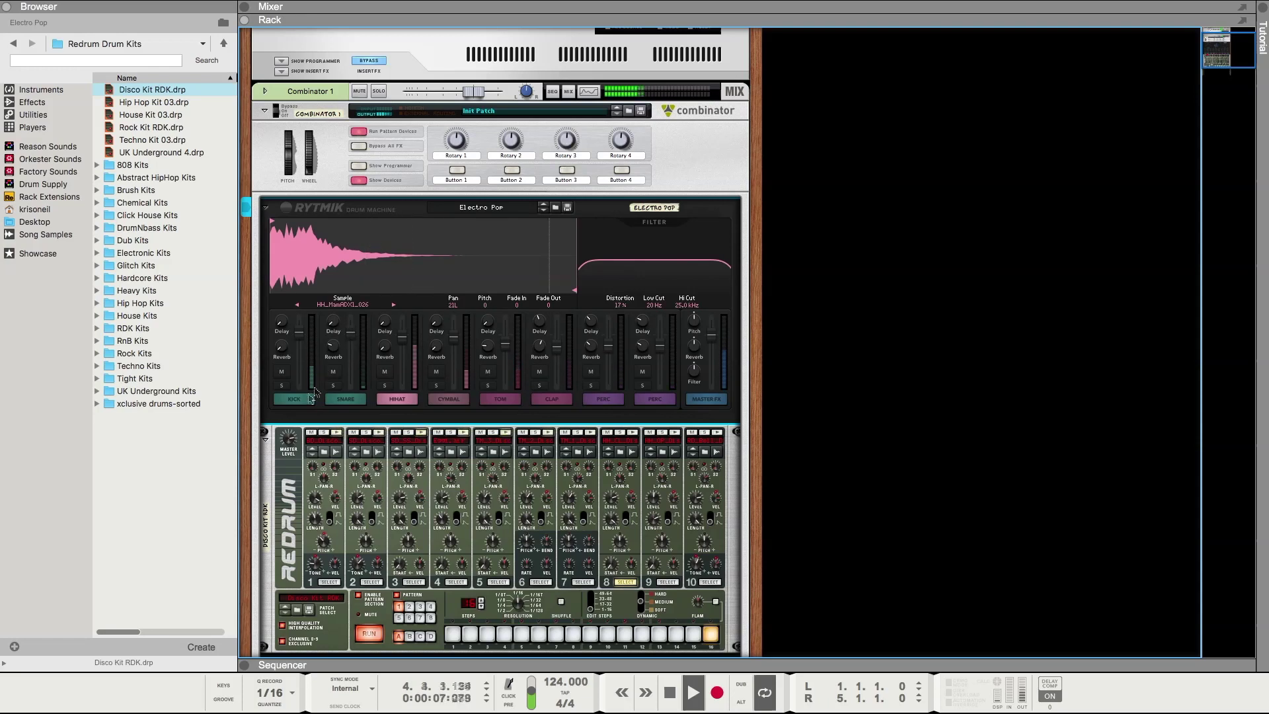
click(394, 306)
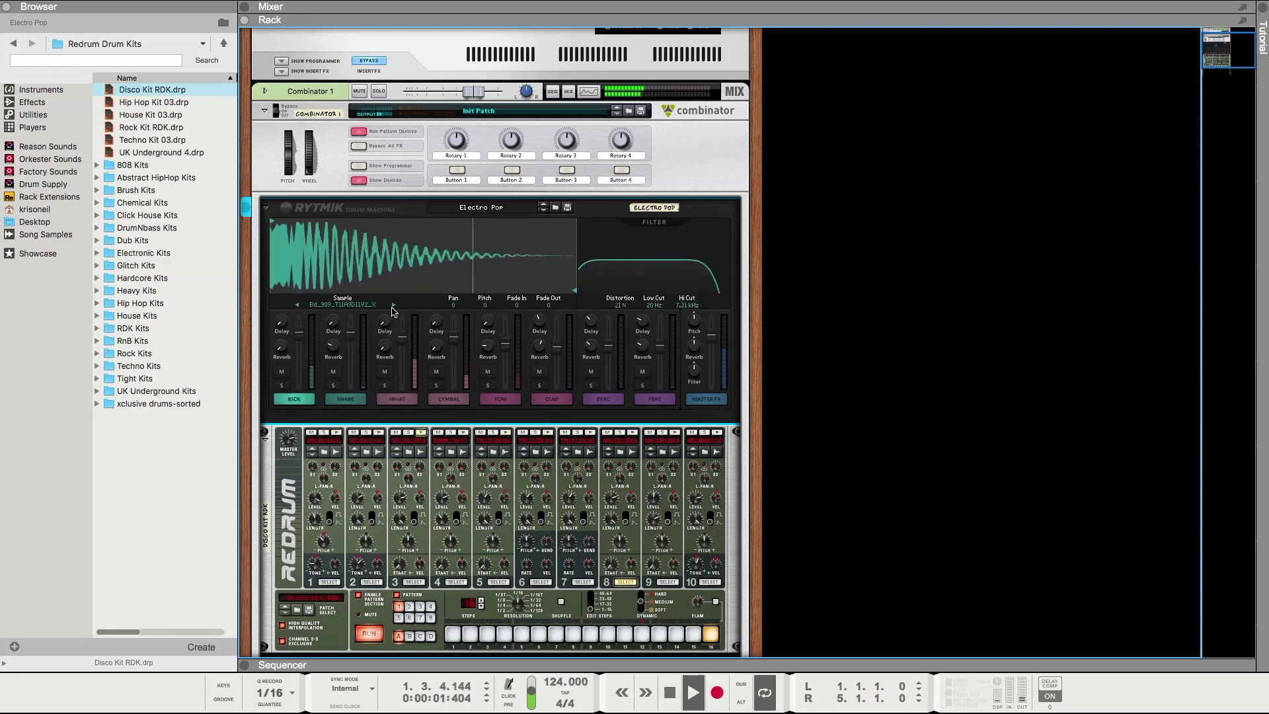
click(393, 306)
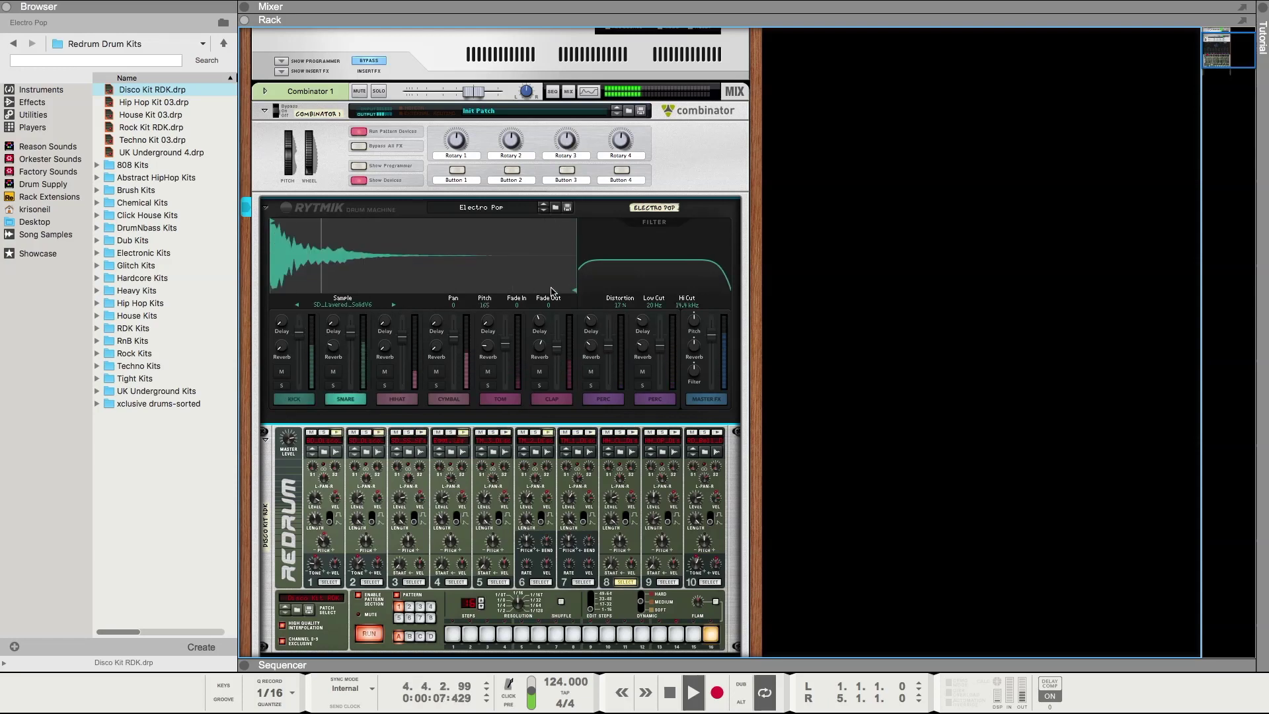
Step: Shorten the snare, raise distortion to 43%, set the clap to Clr_Boogie_Clap, and stop playback
mouse_move(574, 290)
mouse_down()
mouse_move(521, 291)
mouse_move(550, 294)
mouse_move(553, 273)
mouse_up()
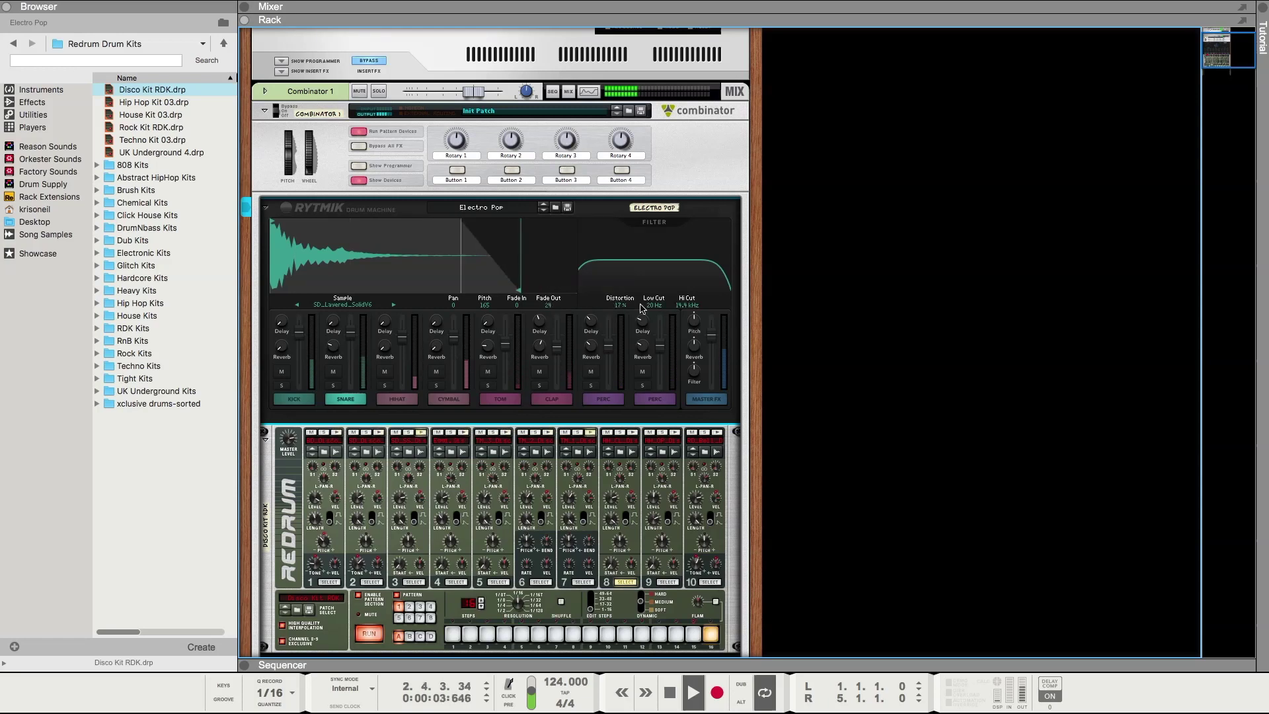
mouse_move(623, 308)
mouse_down()
mouse_move(623, 246)
mouse_move(621, 291)
mouse_move(654, 278)
mouse_move(645, 219)
mouse_move(635, 320)
mouse_up()
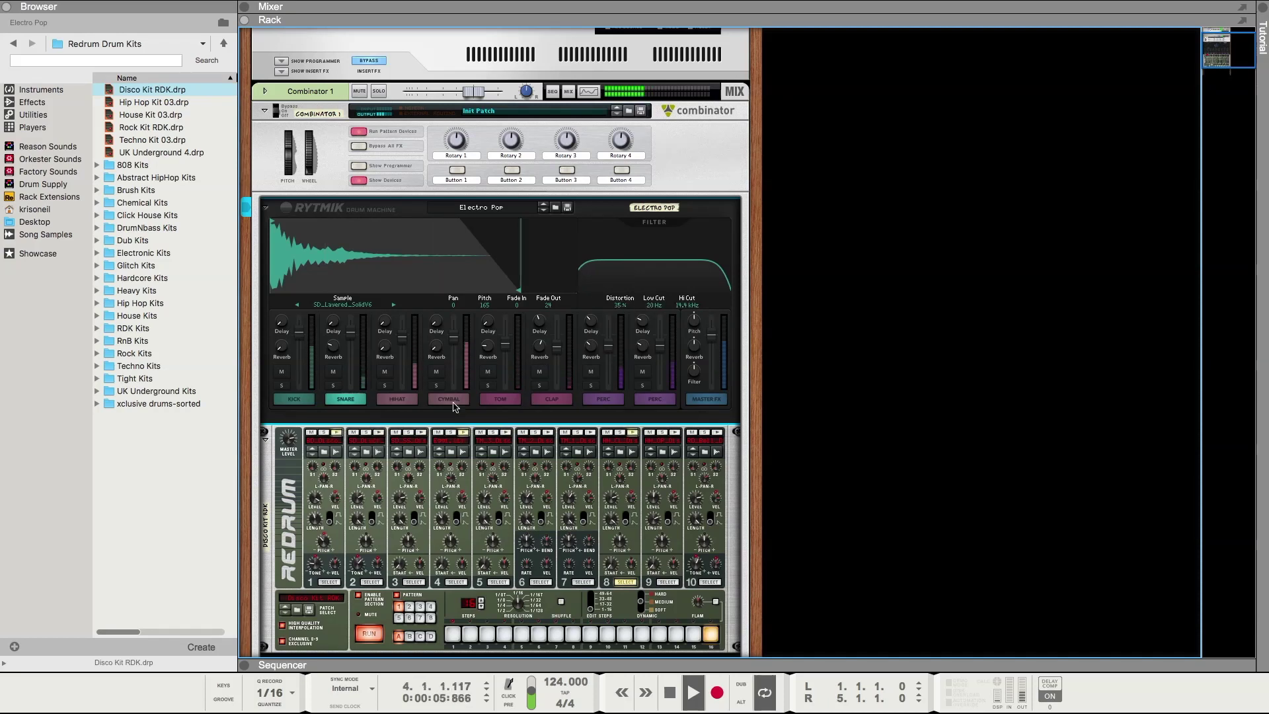
click(552, 400)
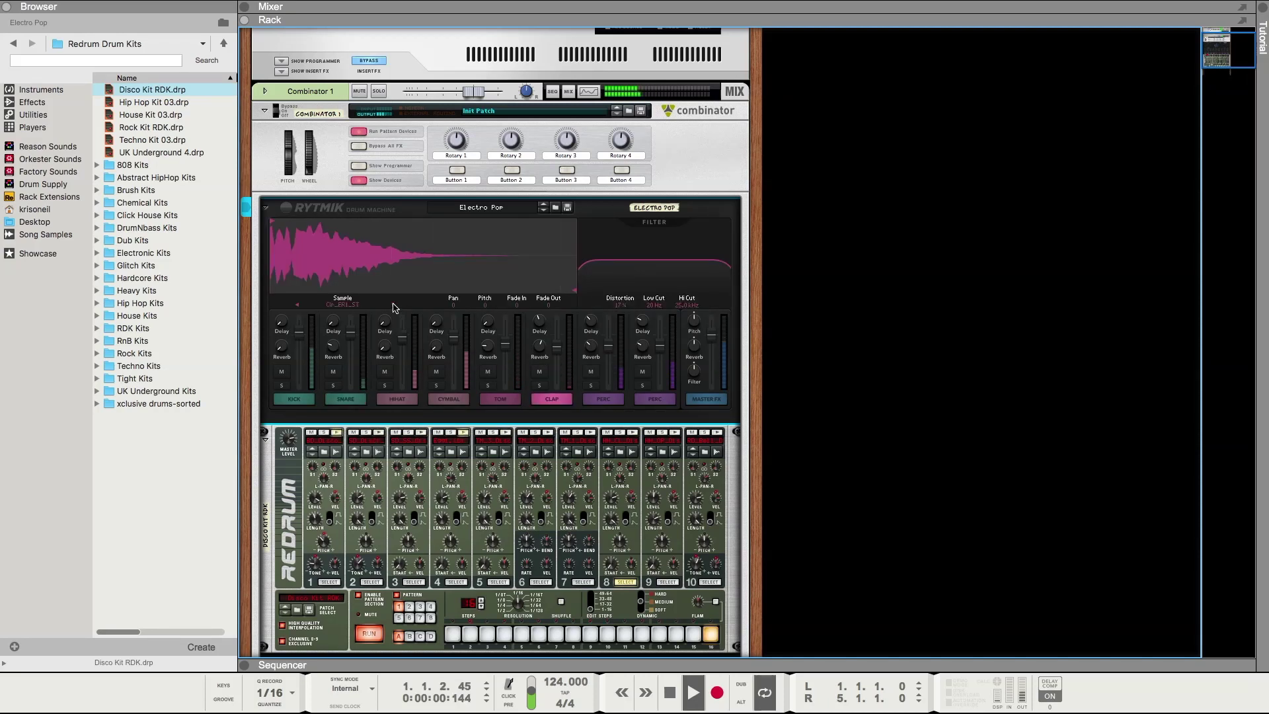
scroll(393, 308, down, 3)
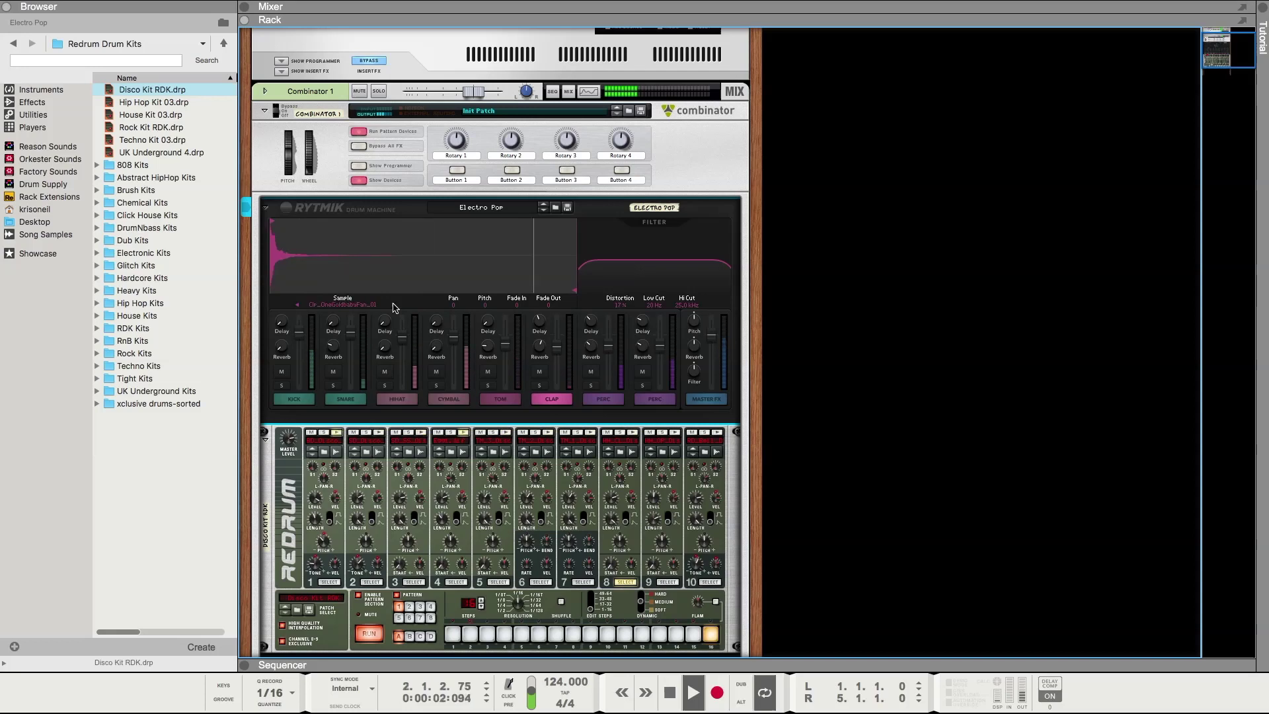
scroll(394, 308, up, 2)
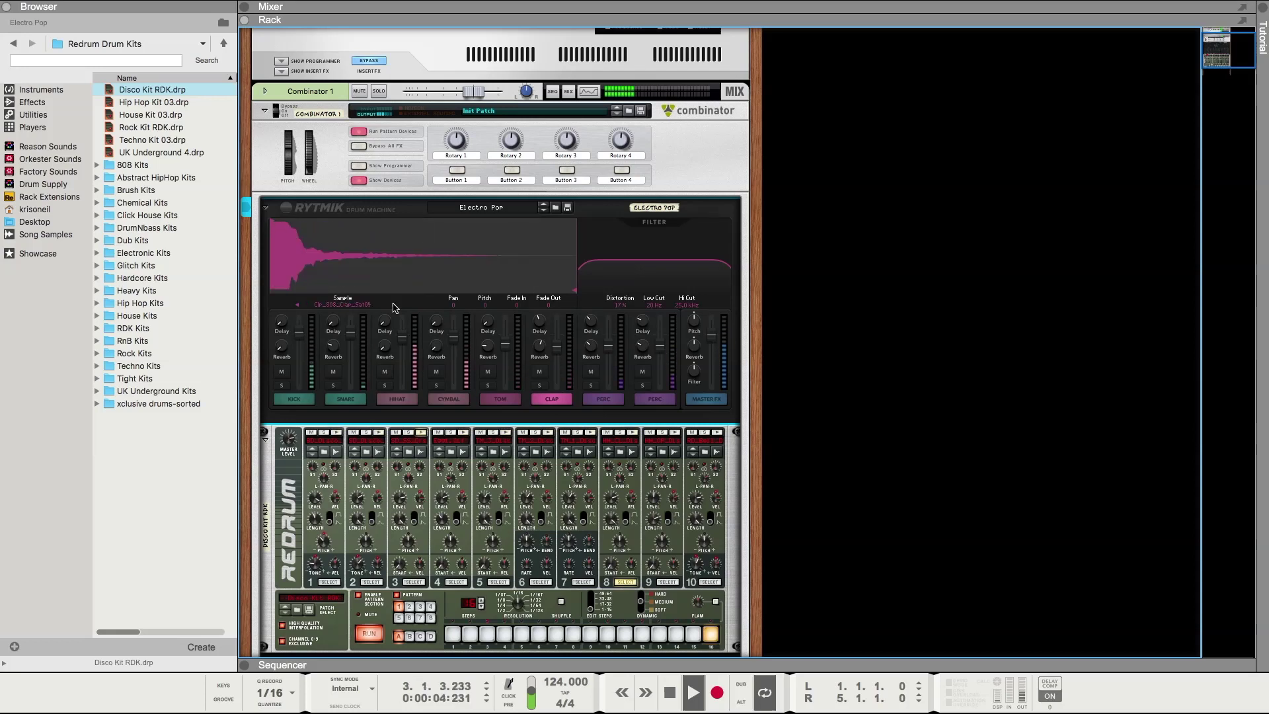
scroll(393, 308, down, 1)
key(space)
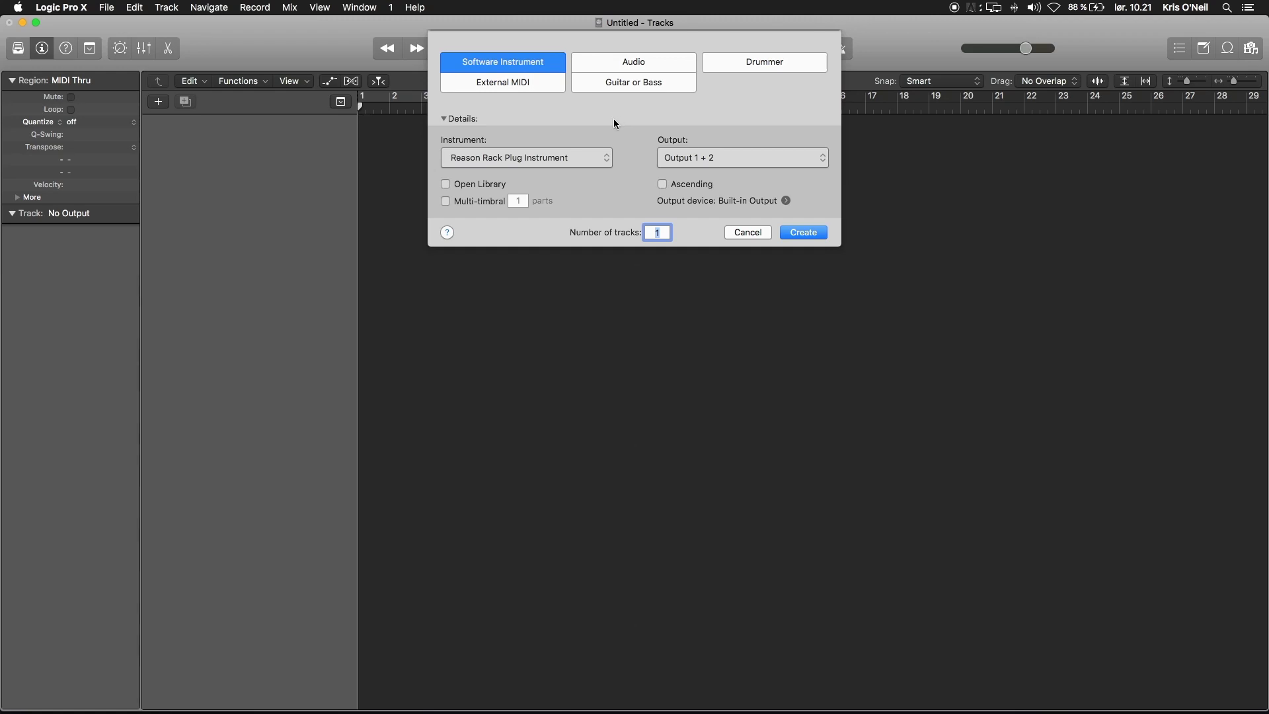
Step: Create an instrument track with AU Instruments > Reason Studios > Reason Rack Plugin > Multi-Output (16xStereo)
click(541, 158)
mouse_move(558, 442)
mouse_move(674, 469)
mouse_move(836, 480)
click(920, 492)
click(801, 232)
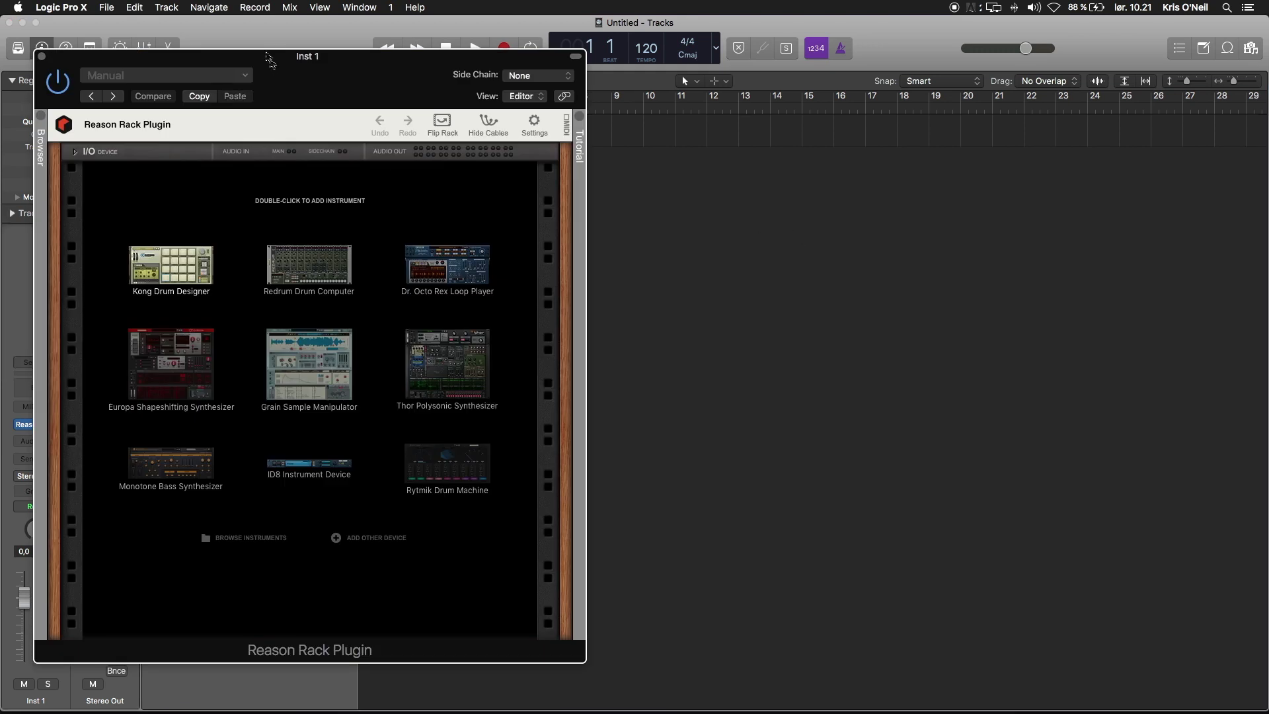
Step: Load the Video Kit Combinator.cmb file into the rack and show its devices
drag(267, 57, 739, 98)
key(F11)
drag(1225, 265, 872, 272)
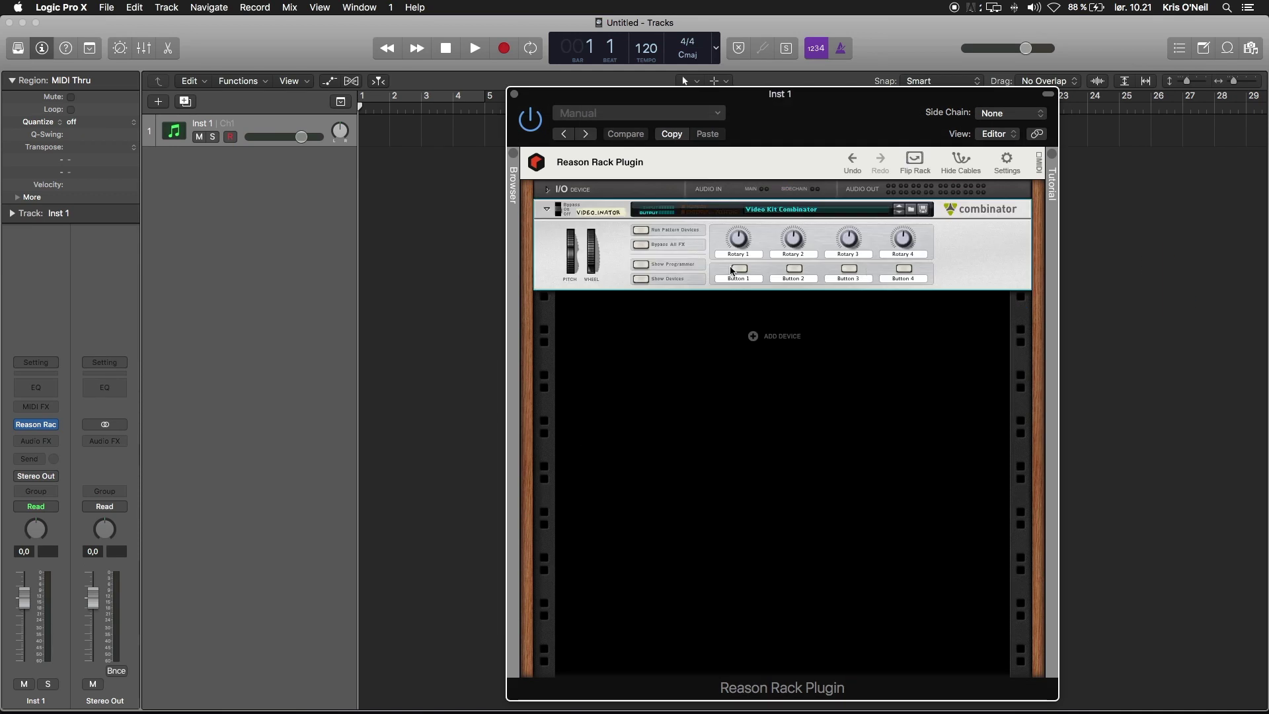
click(650, 279)
Step: Audition the kit with a short playback, then close the plugin window
key(space)
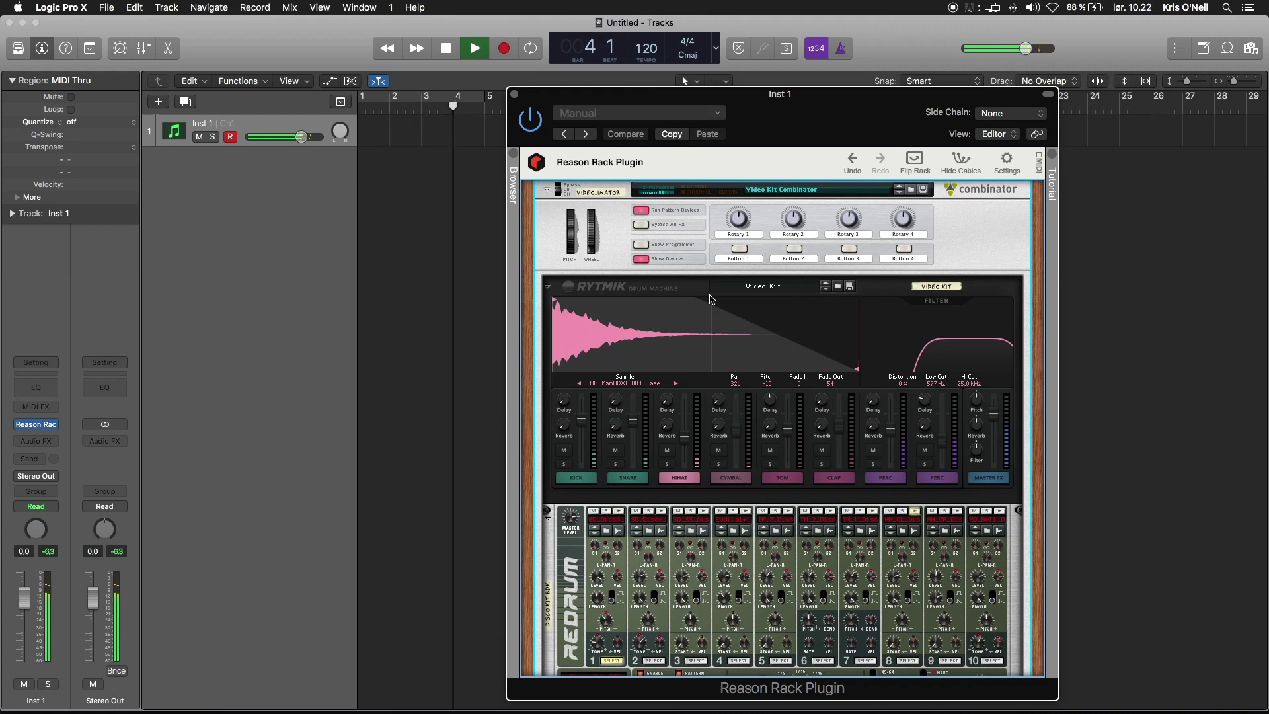
key(space)
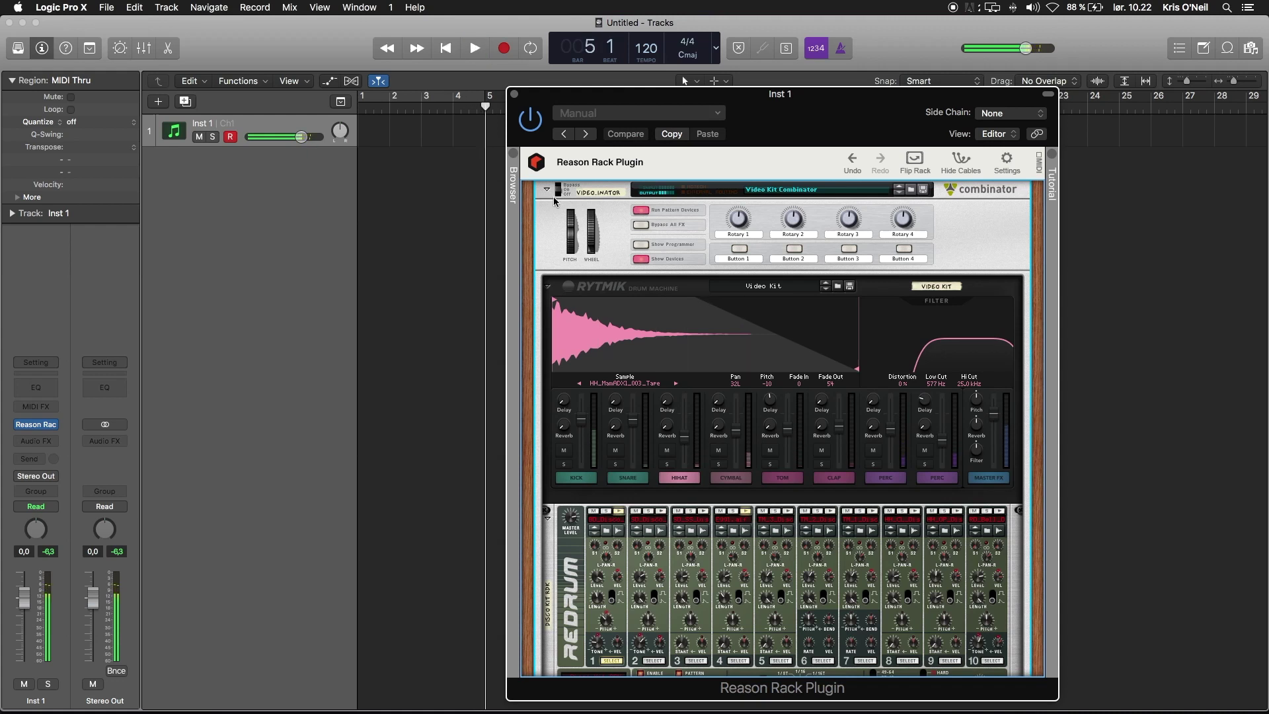
click(514, 94)
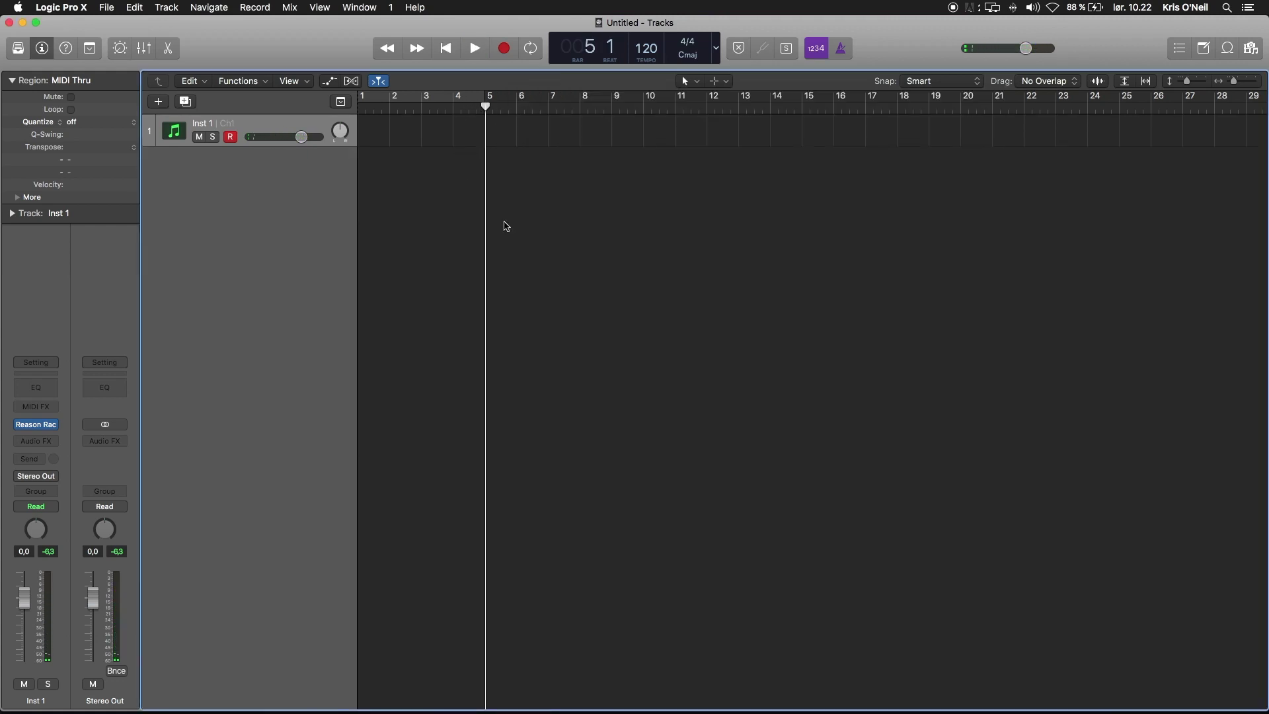
Step: In the Mixer, add seven aux channels for Reason Rack outputs 3-4 through 15-16
key(x)
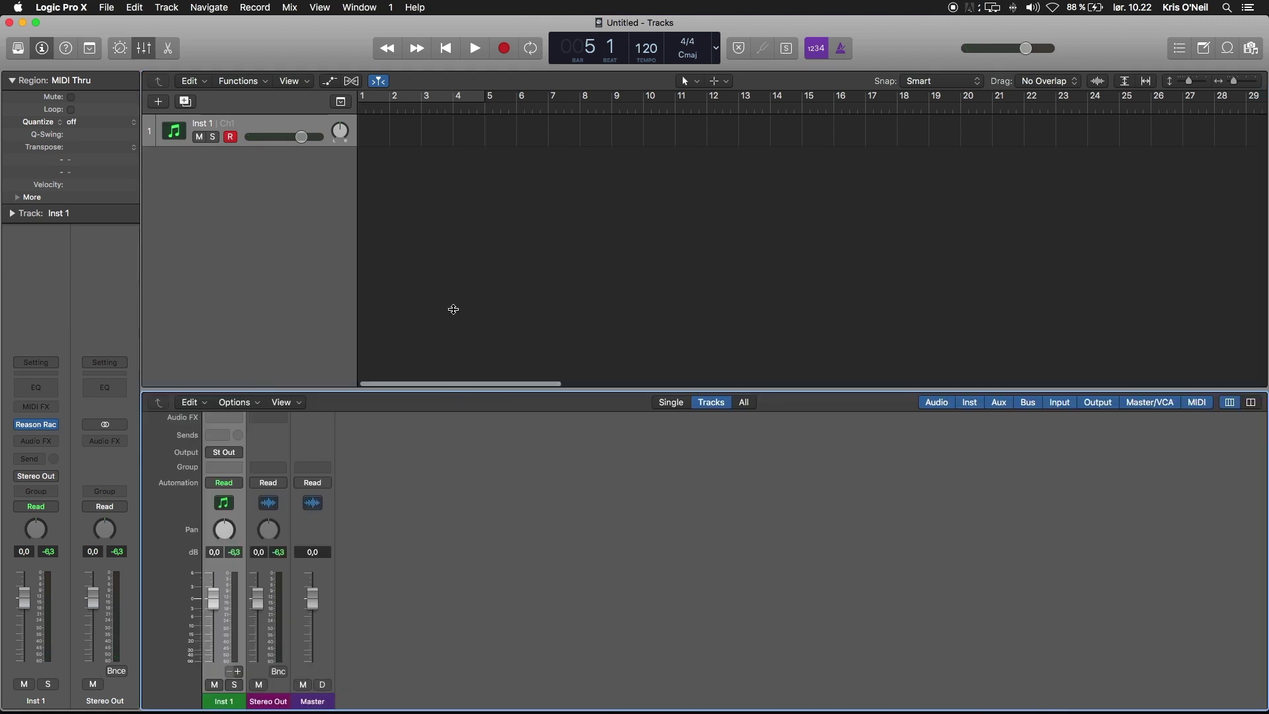
drag(454, 390, 453, 255)
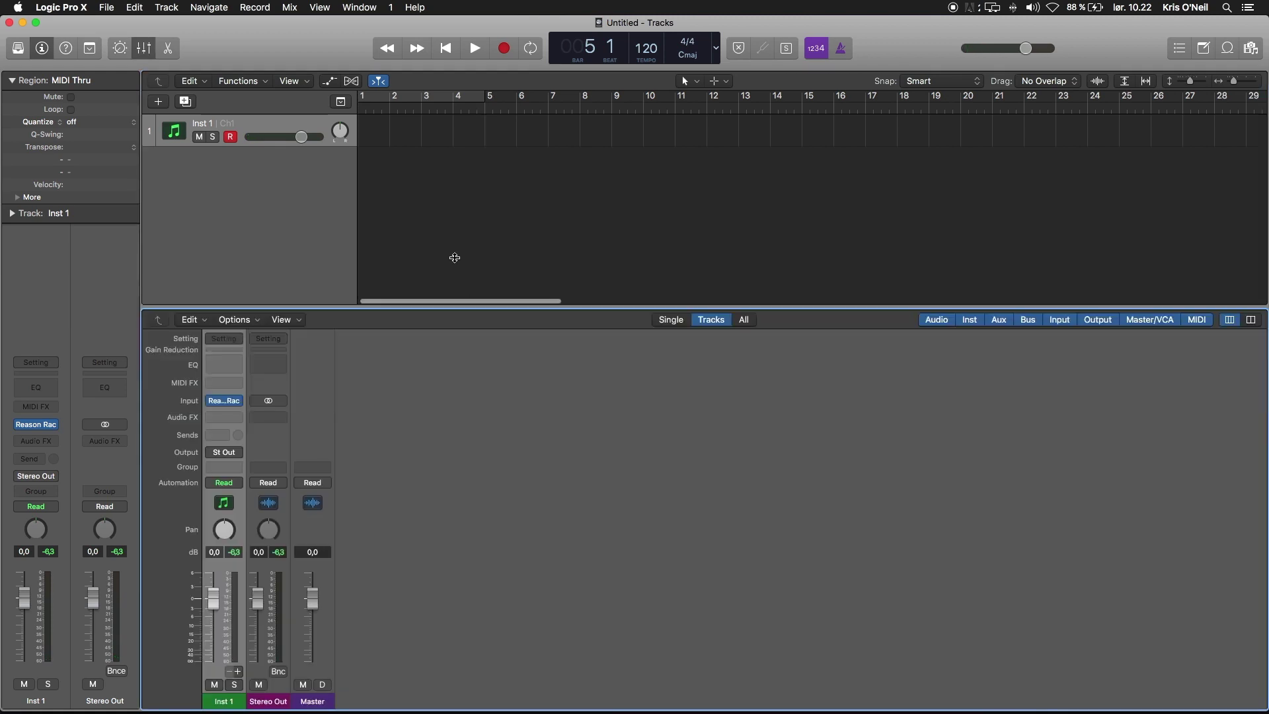
click(239, 672)
click(239, 673)
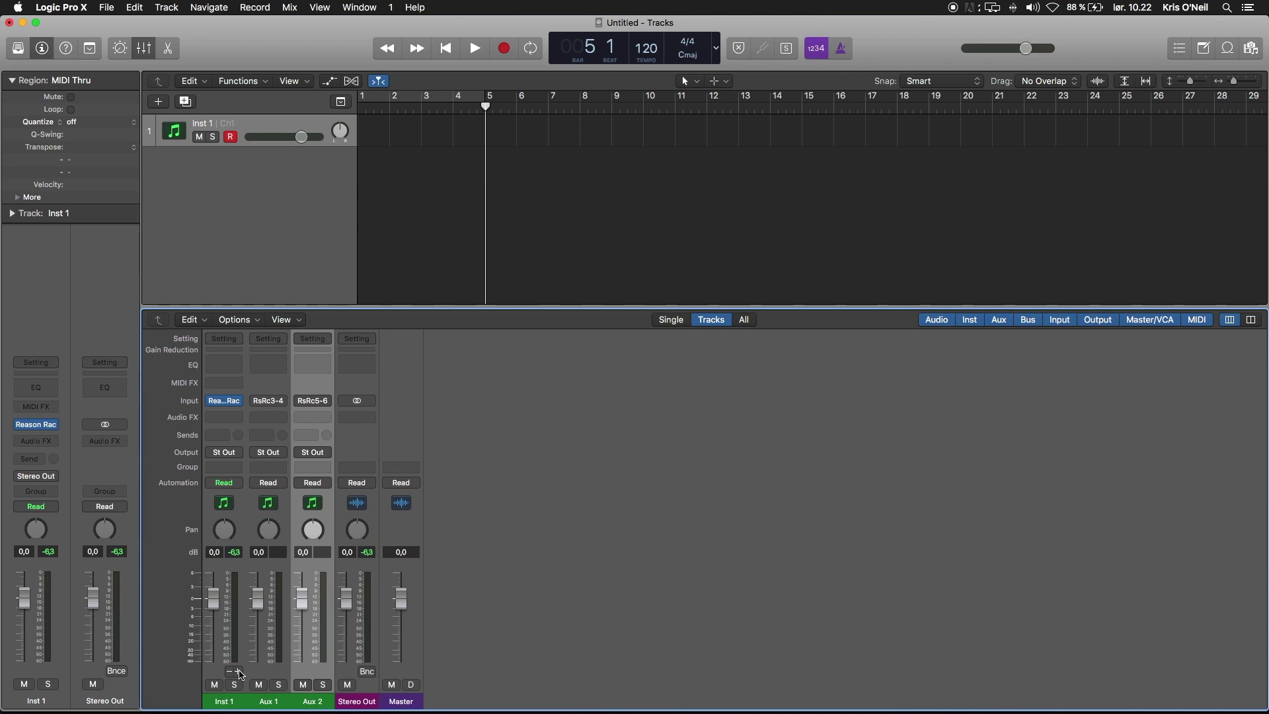
click(239, 672)
click(238, 672)
click(238, 672)
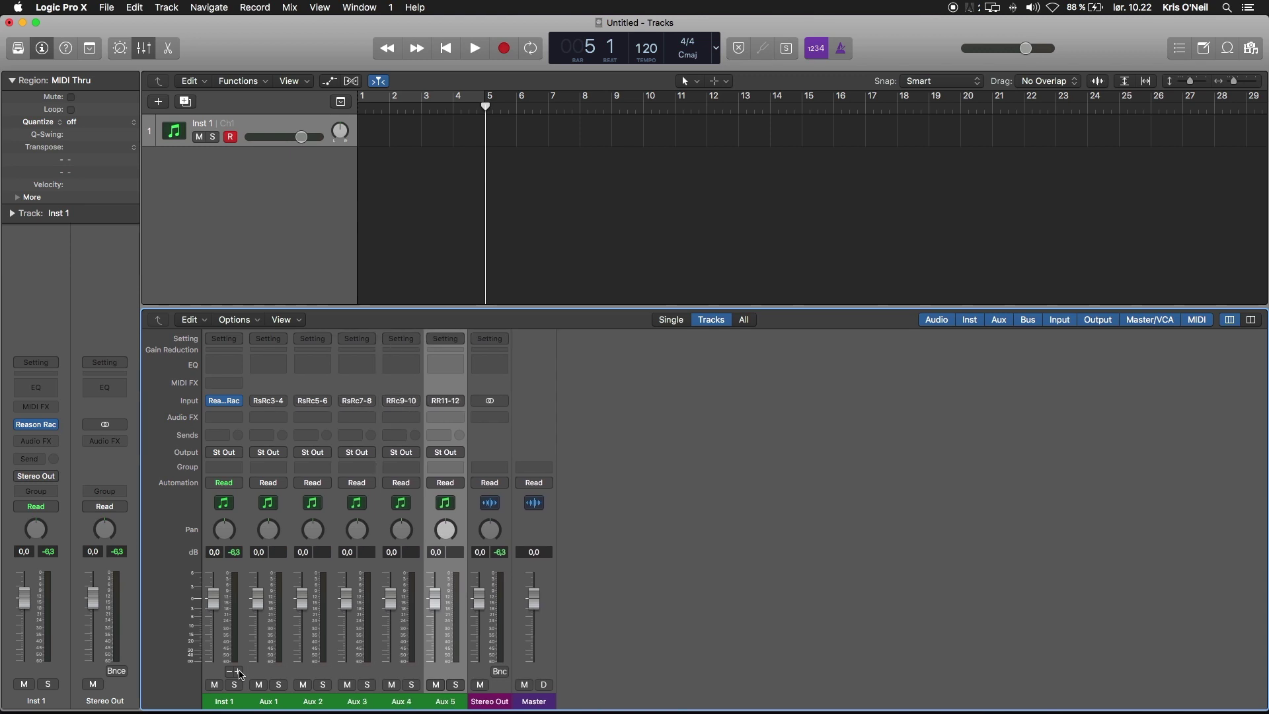
click(238, 672)
click(238, 672)
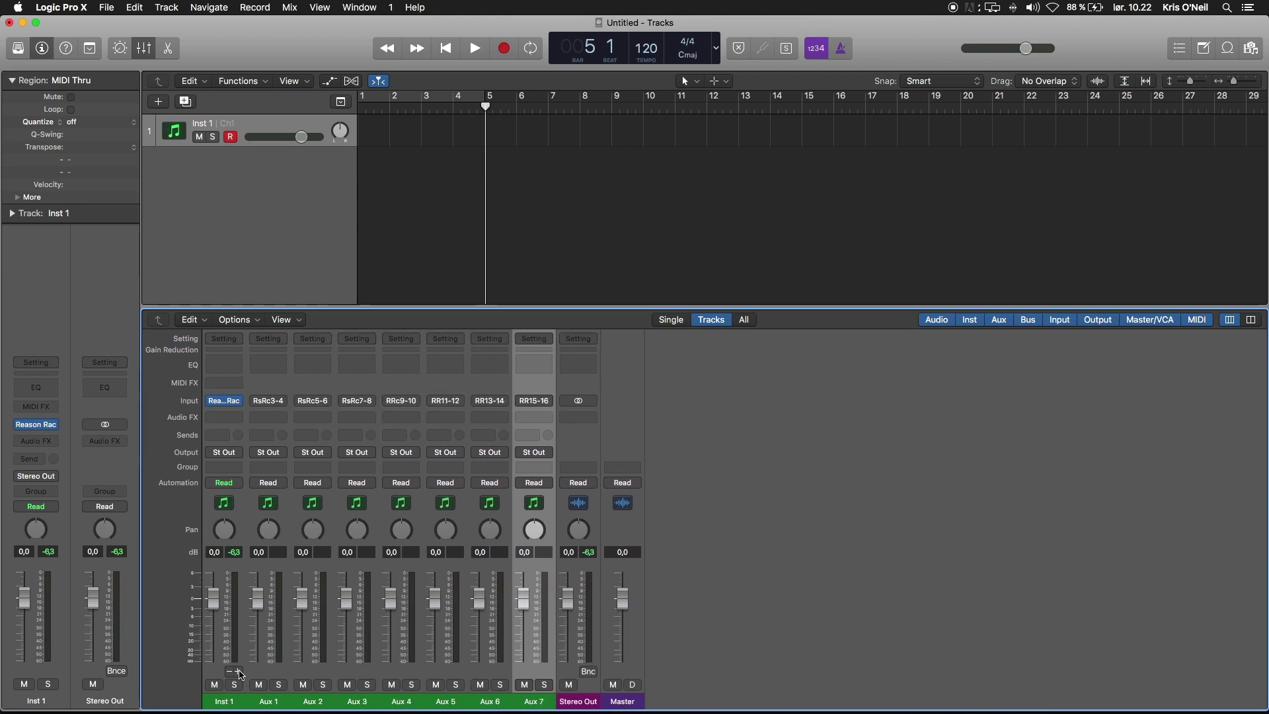
Step: Create tracks for the Aux 1–Aux 7 strips and close the mixer
drag(264, 674, 529, 673)
right_click(529, 673)
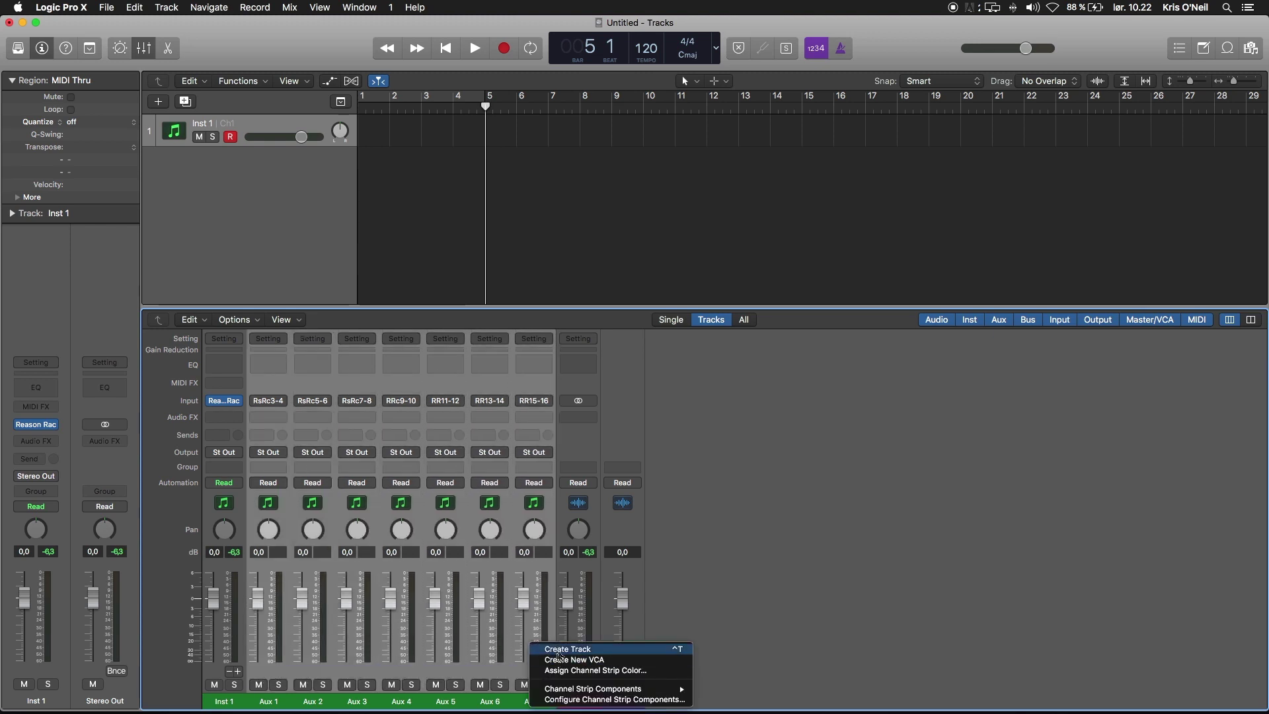
click(560, 654)
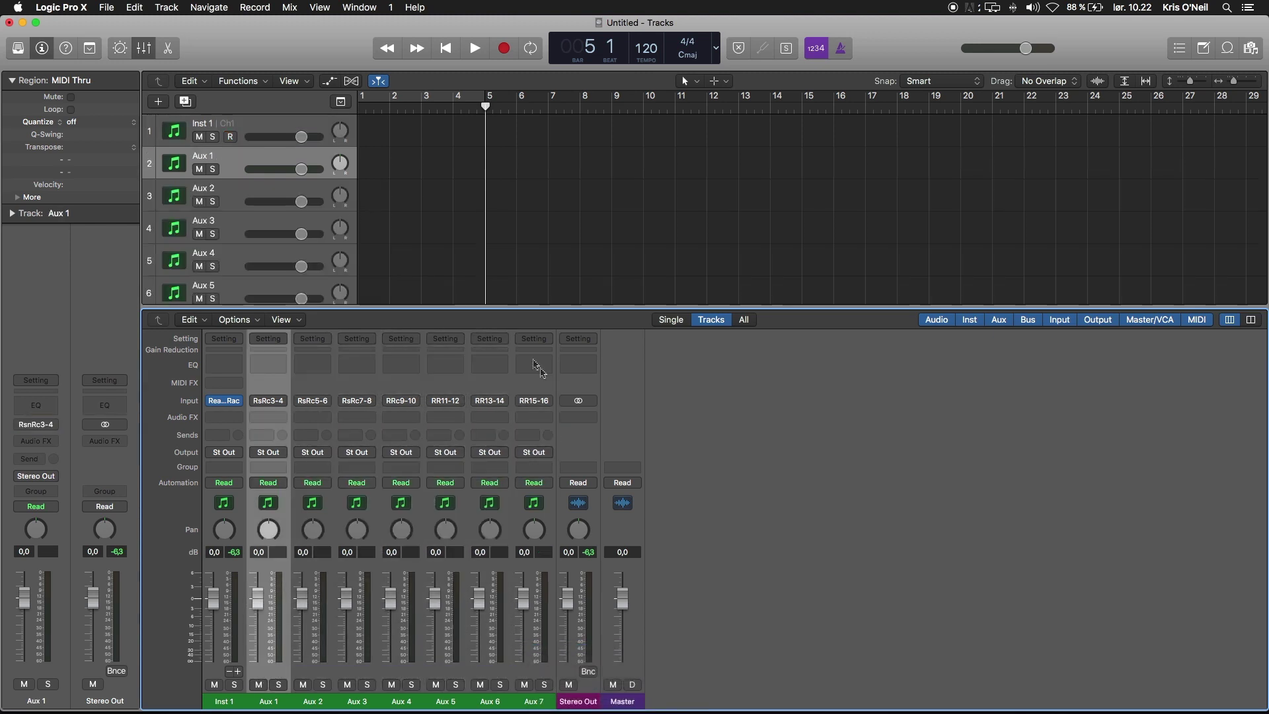
key(x)
click(283, 130)
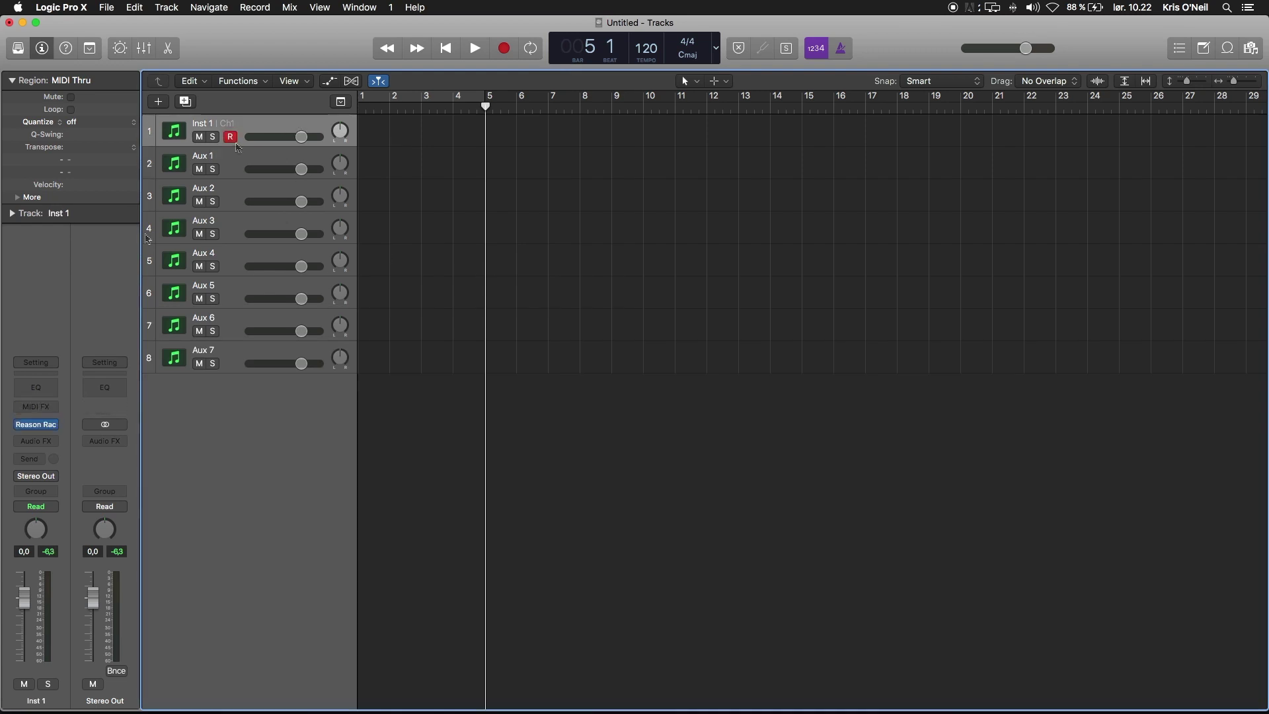
Step: Flip the Reason rack, unplug the Rytmik's Main Output cables, and expand the I/O device
click(30, 427)
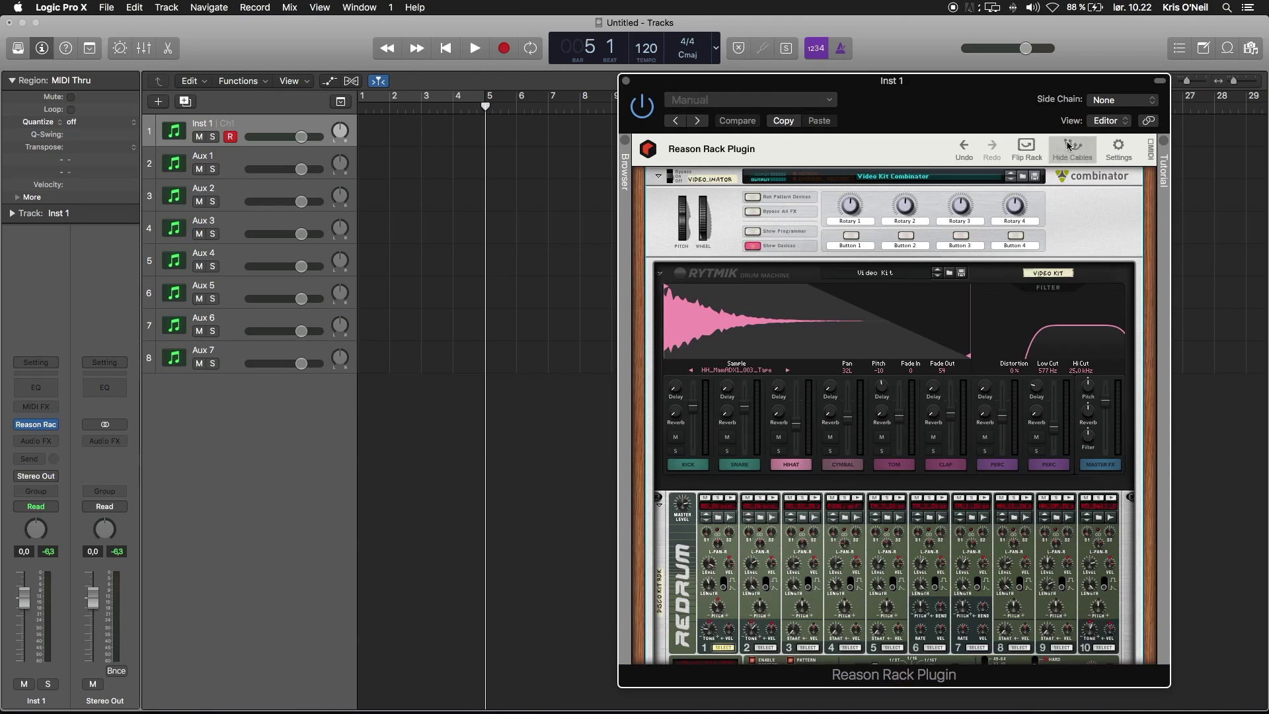
click(1026, 148)
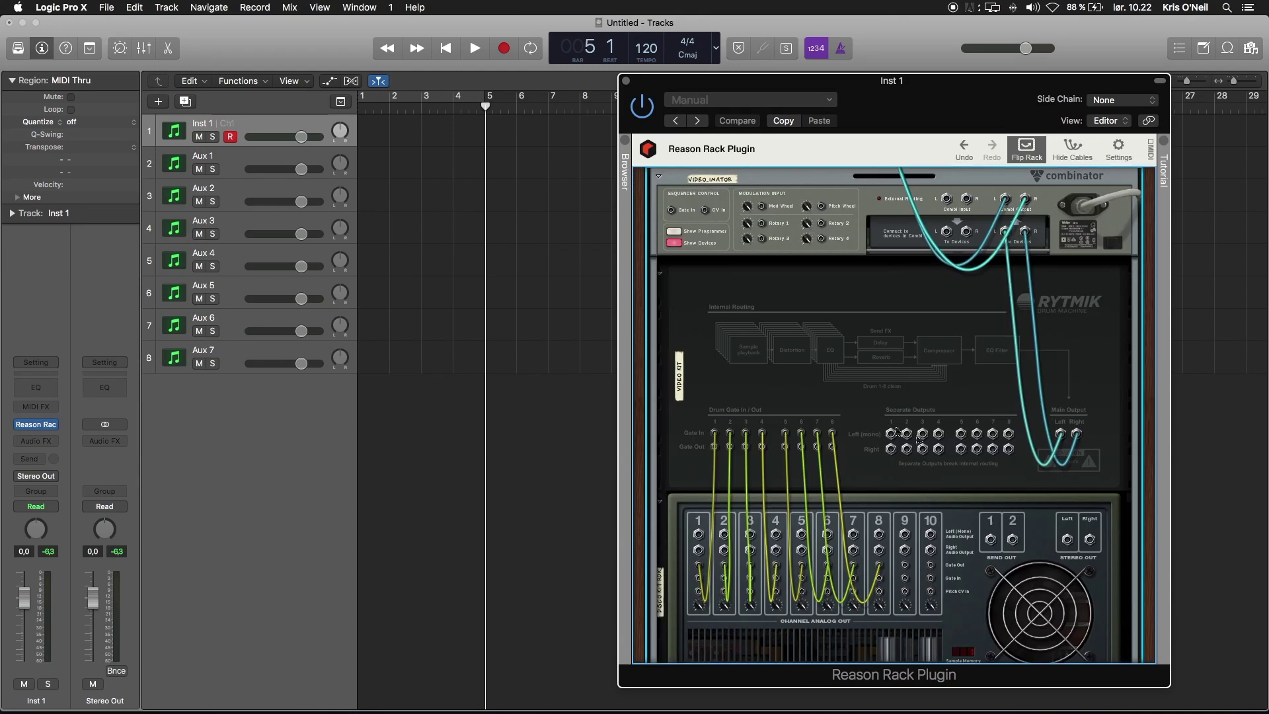
mouse_move(1056, 442)
mouse_down()
mouse_move(1051, 471)
mouse_move(1060, 442)
mouse_up()
scroll(1060, 440, up, 1)
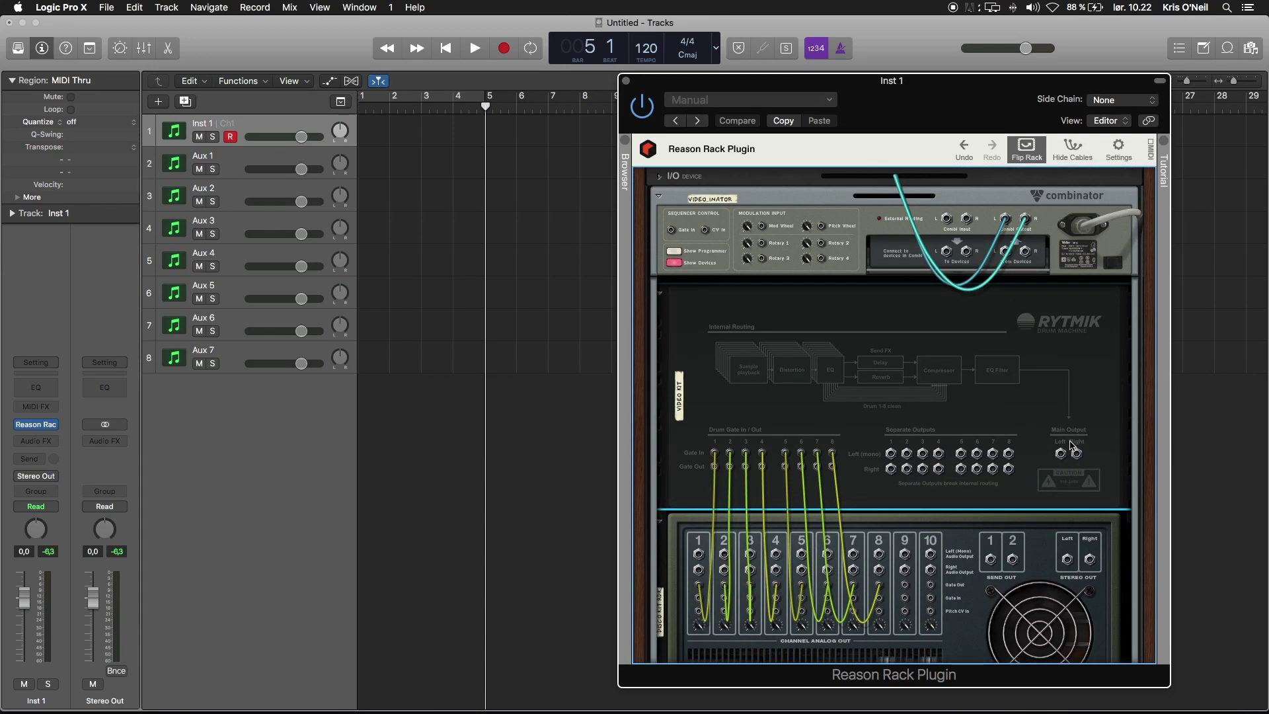
click(672, 175)
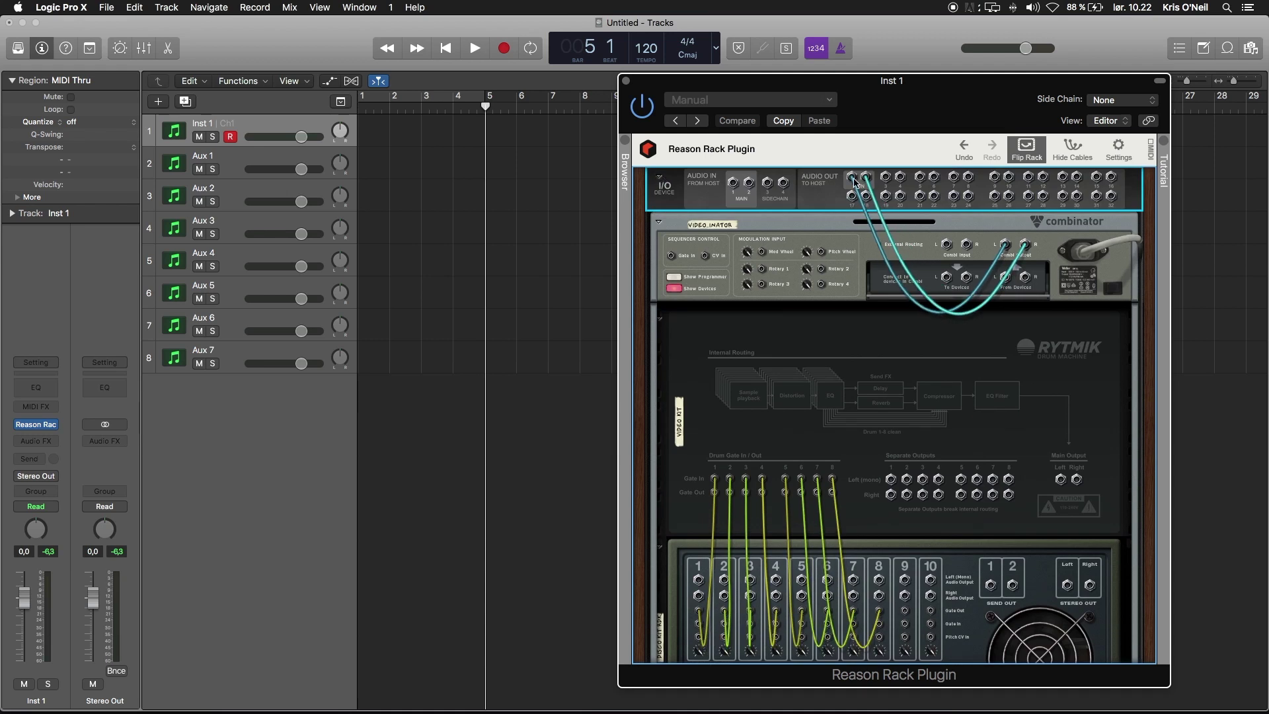
Step: Cable Rytmik Separate Outputs 1–8 to Audio Out Main, 3/4, 5/6 through 15/16
drag(892, 480, 851, 178)
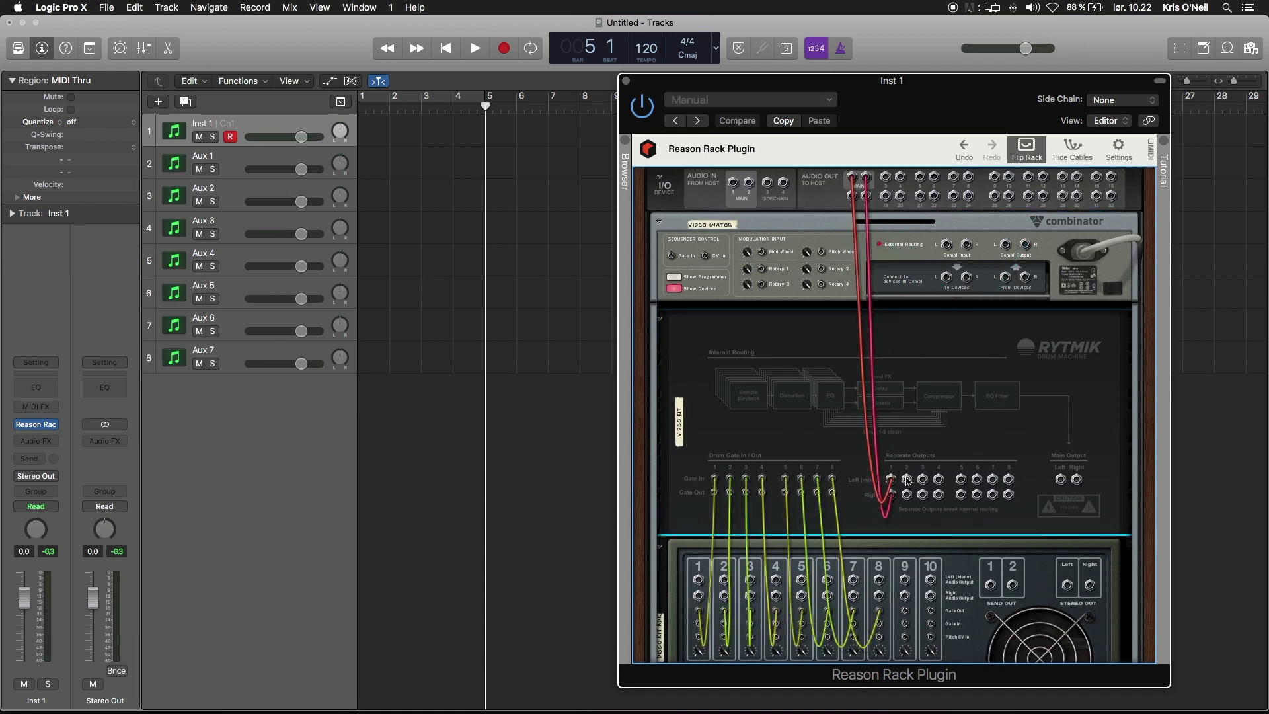
drag(906, 479, 884, 177)
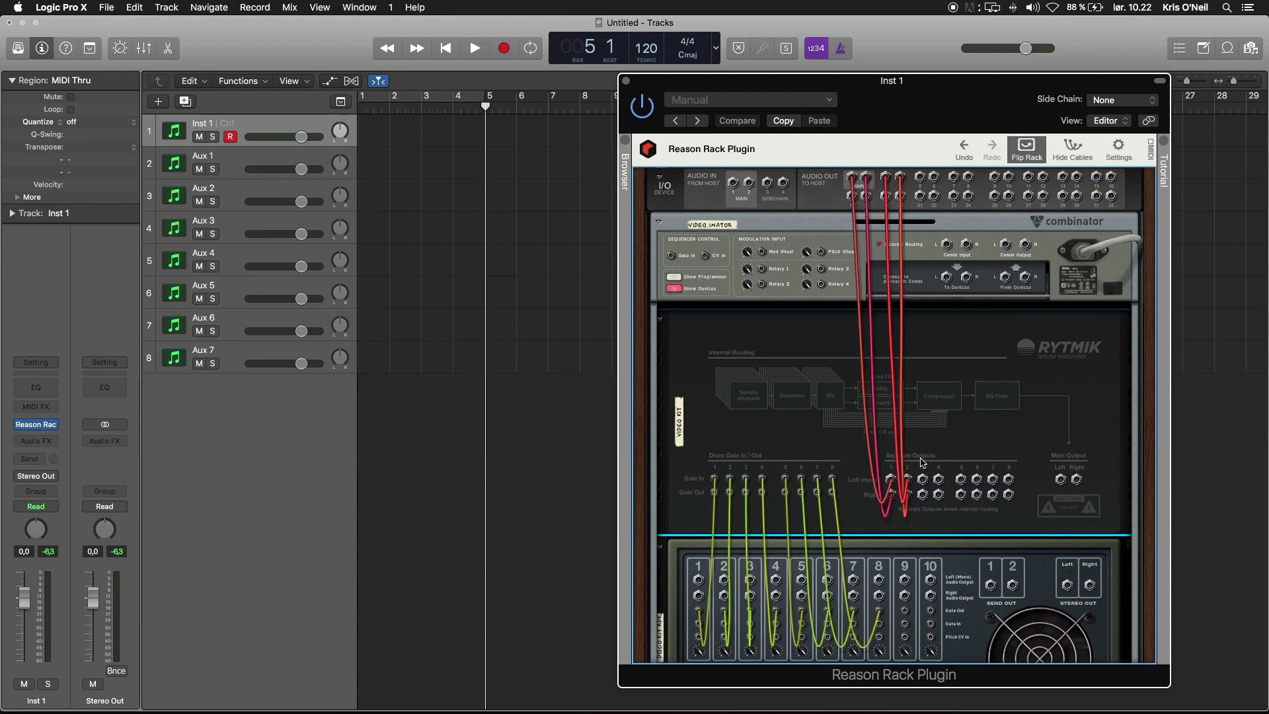
drag(922, 477, 919, 178)
drag(941, 485, 954, 177)
drag(963, 487, 994, 178)
drag(980, 482, 1029, 177)
drag(992, 480, 1062, 177)
drag(1004, 481, 1099, 185)
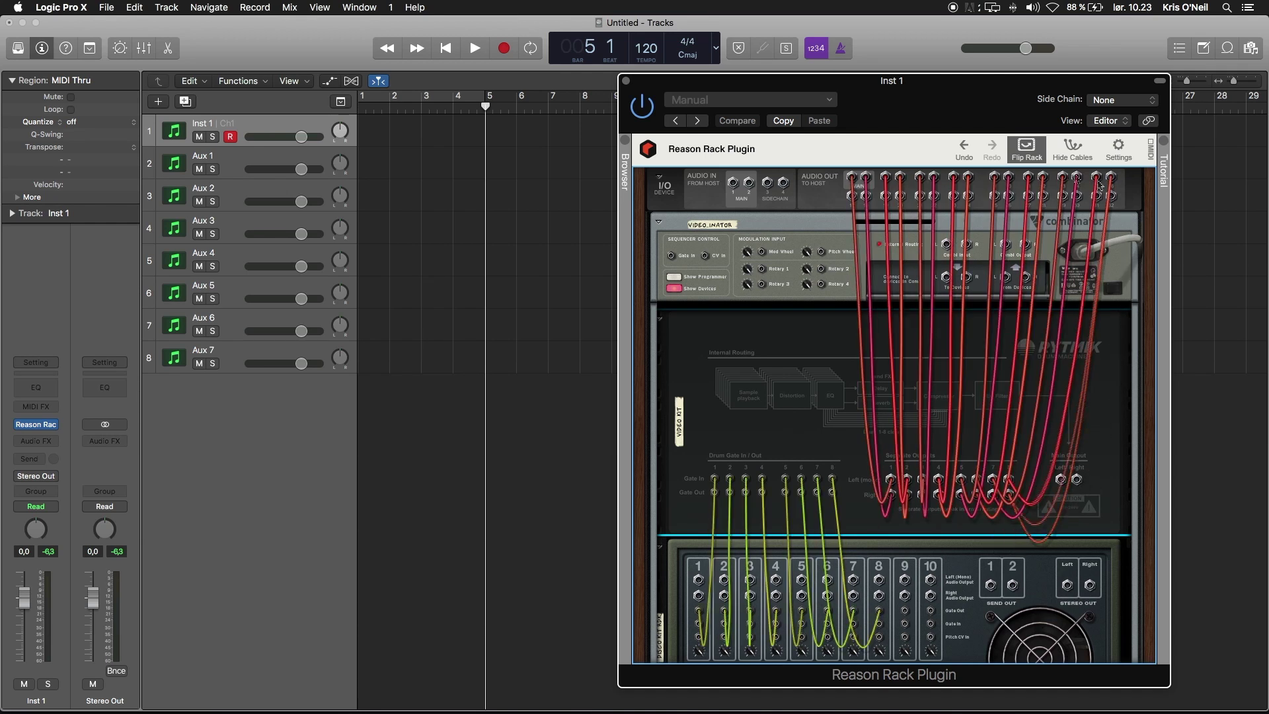
Step: During playback, turn off To Main for outputs 3-4 through 15-16, then show Logic's mixer
click(1026, 147)
key(space)
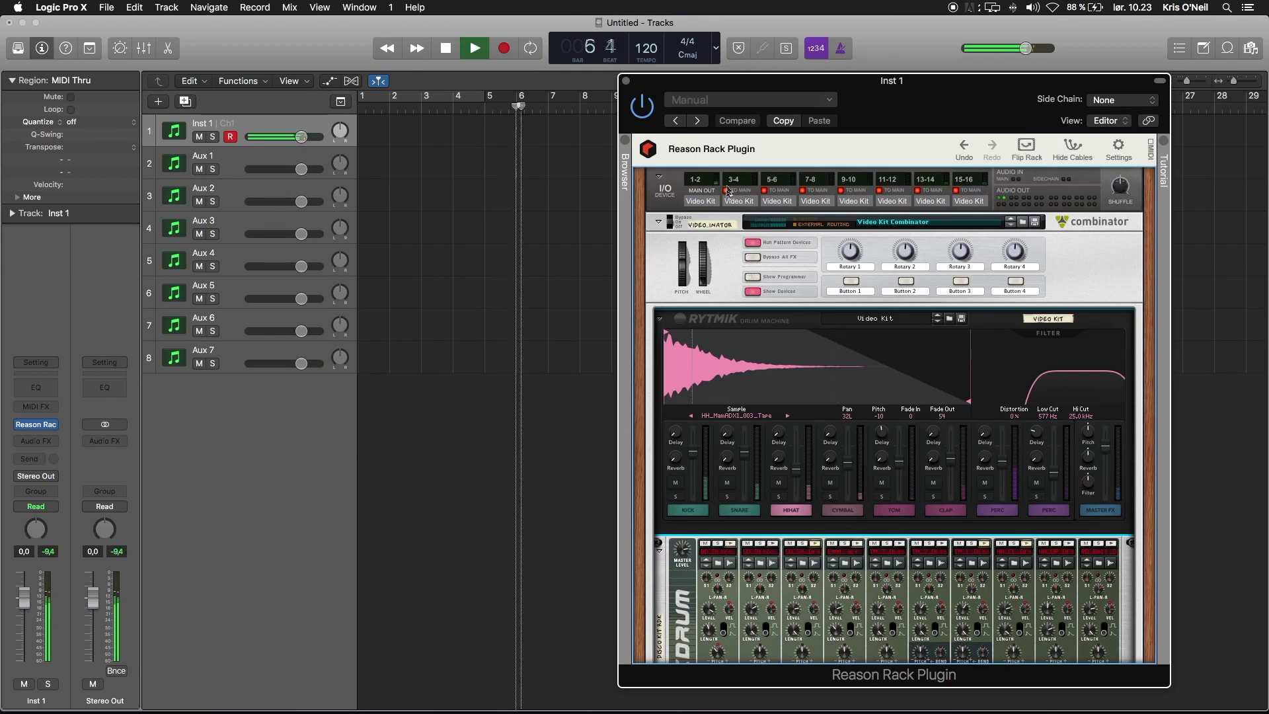
click(728, 190)
click(773, 190)
click(802, 191)
click(841, 190)
click(880, 191)
click(917, 190)
click(956, 191)
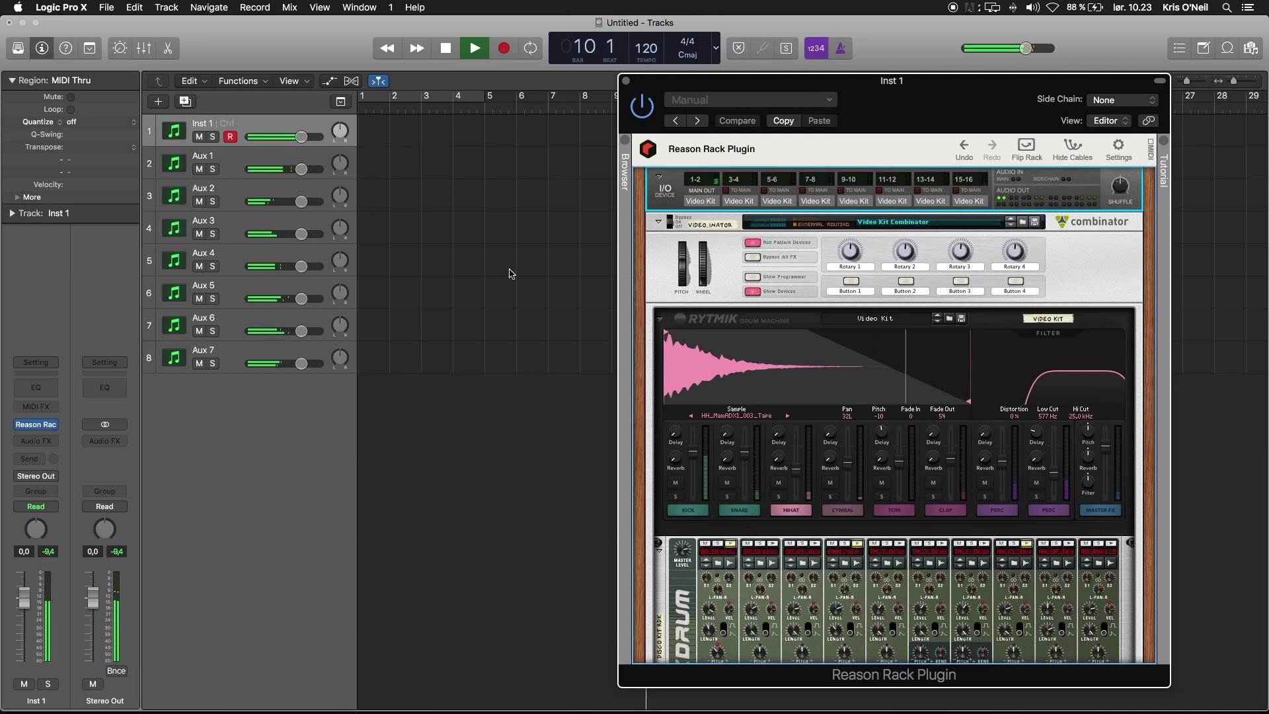
click(626, 81)
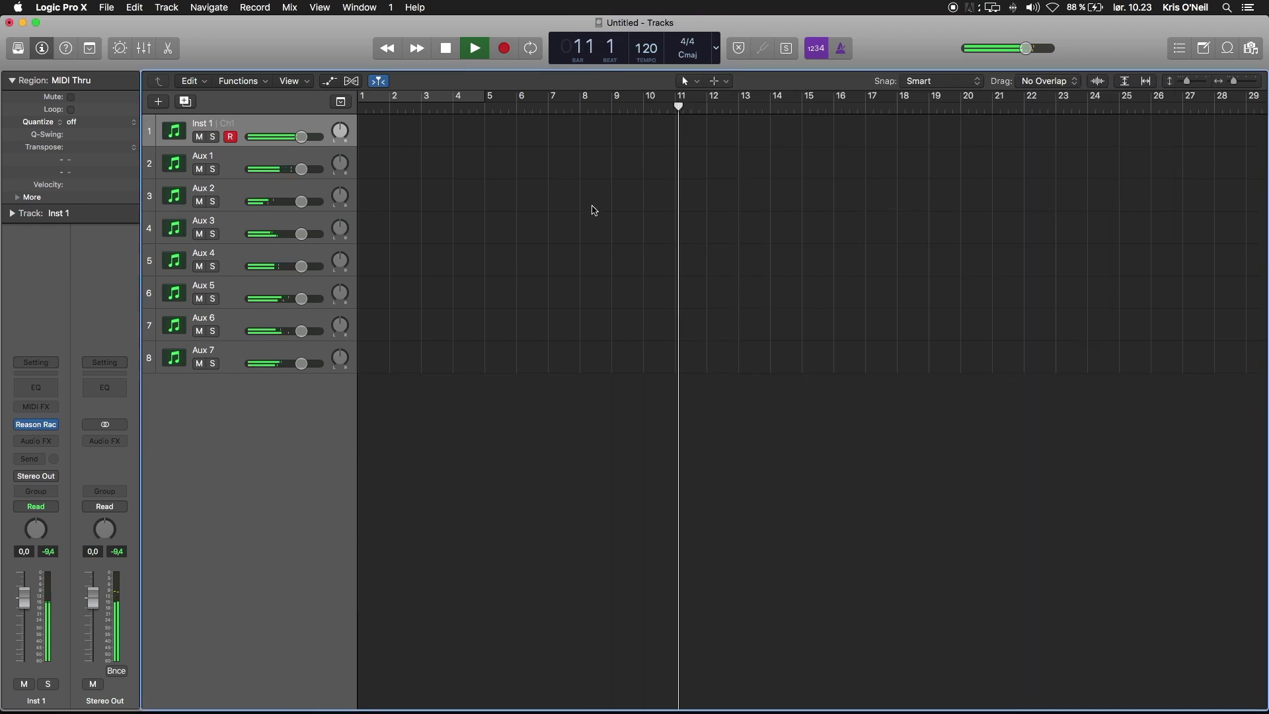
key(x)
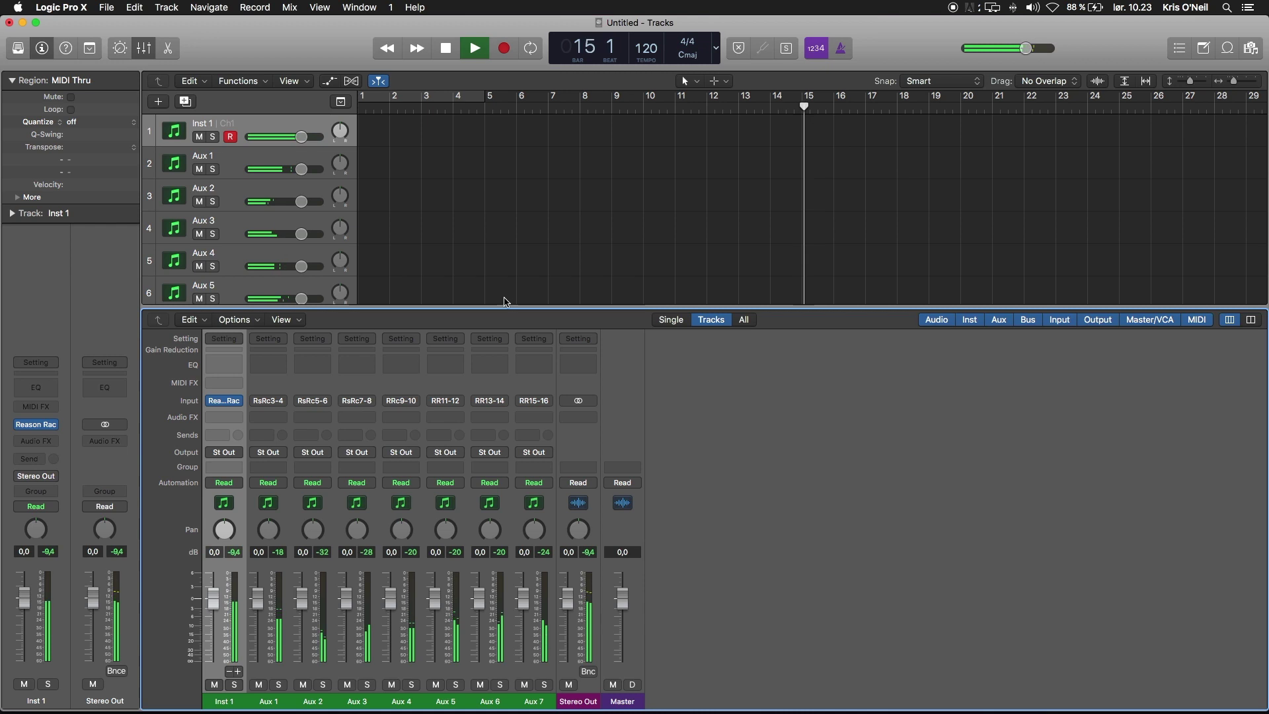
Step: Close the mixer, stop playback and delete Redrum from the Video Kit Combinator, keeping only Rytmik
key(x)
key(space)
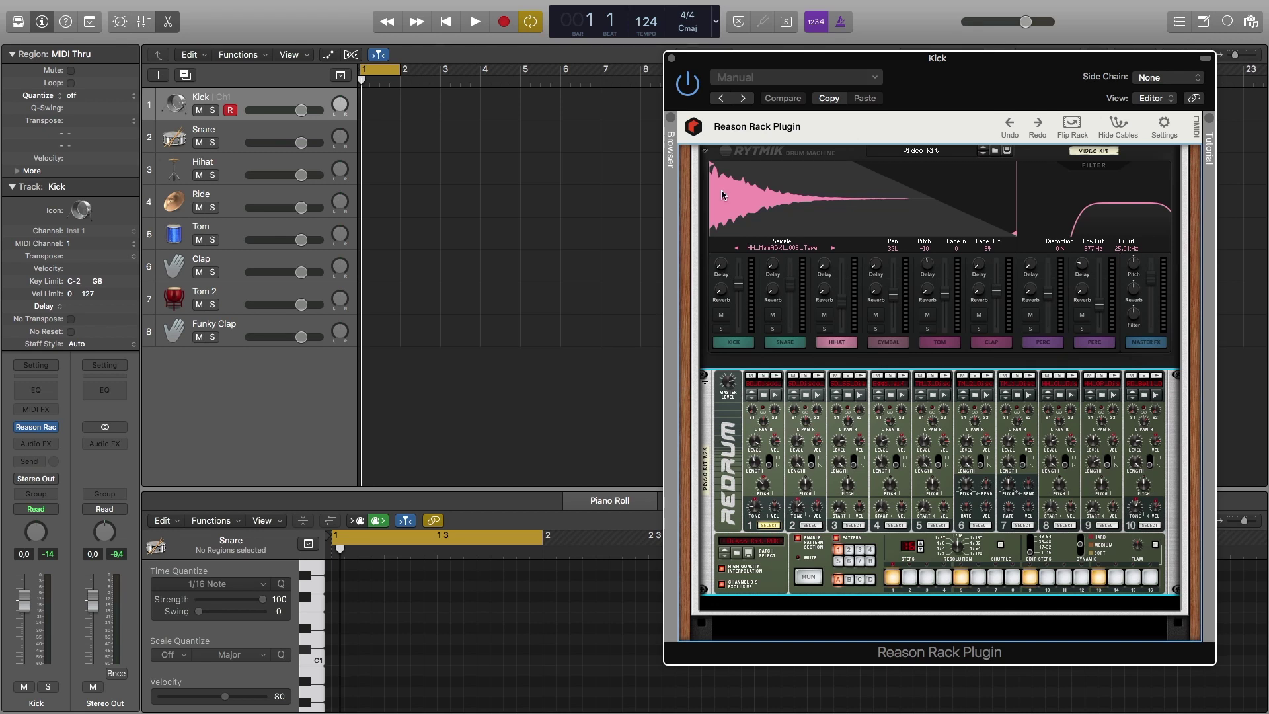
right_click(1167, 430)
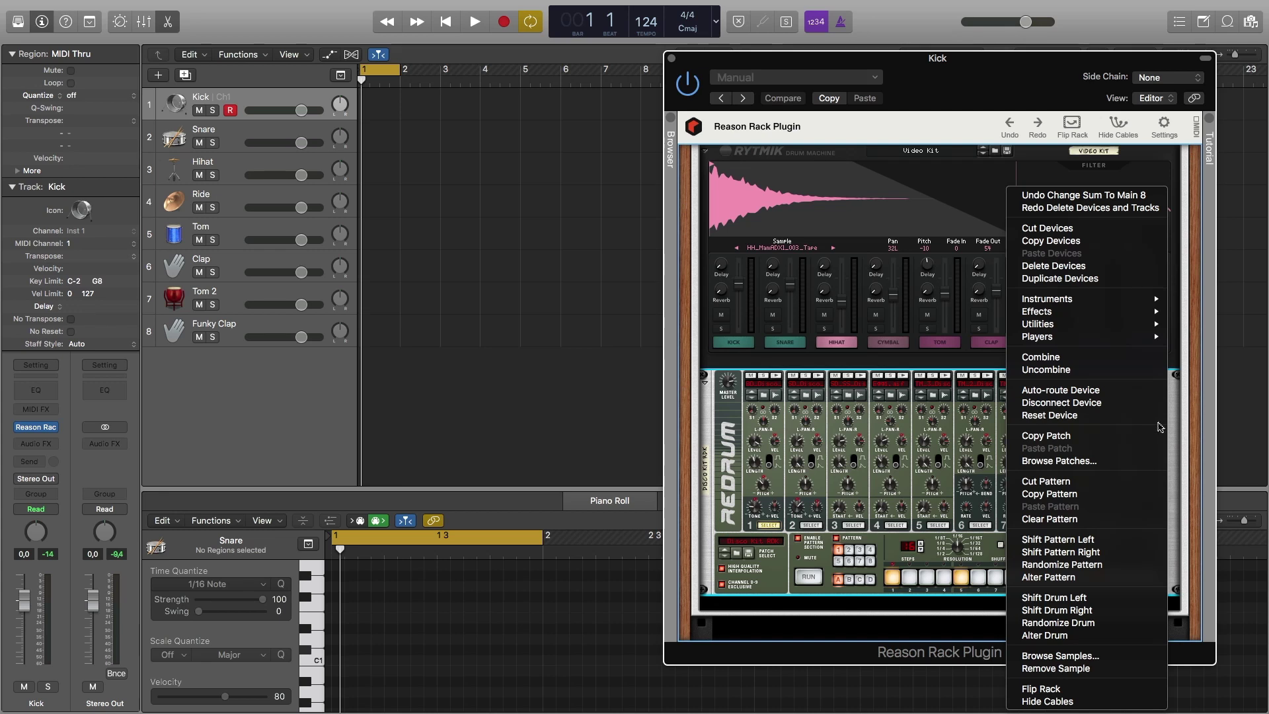
click(1058, 267)
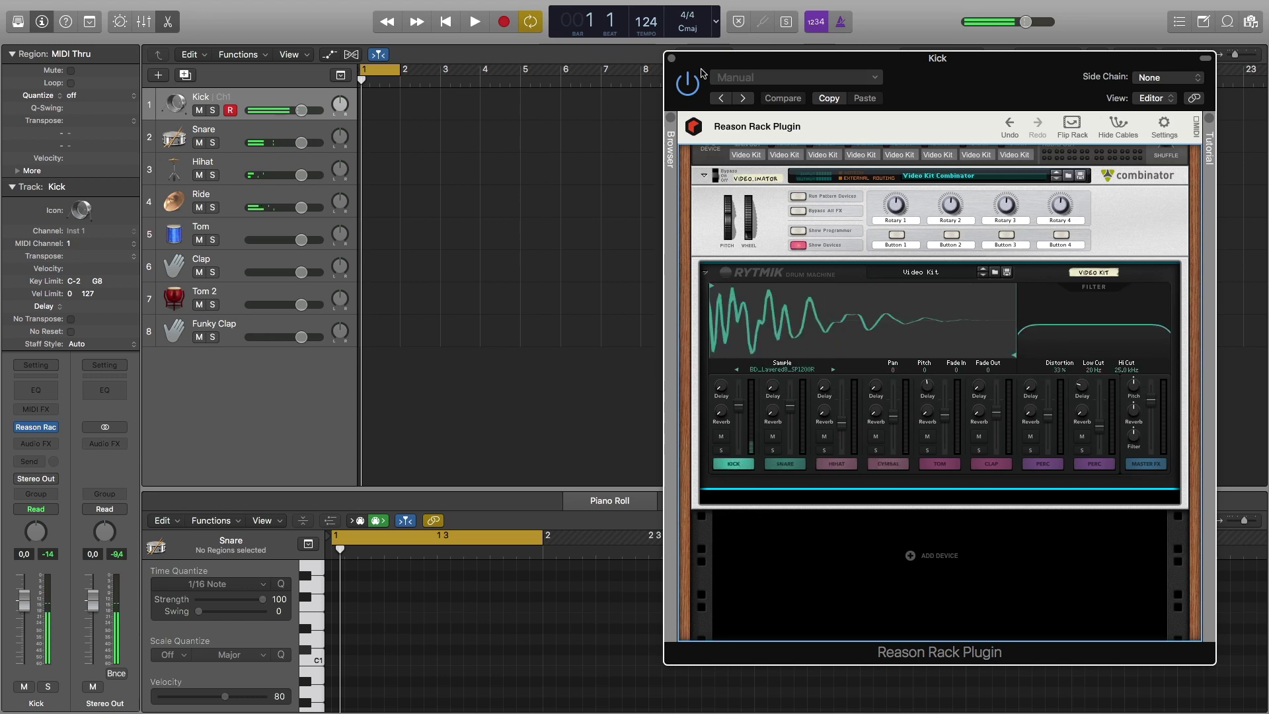
Step: Create an empty MIDI region on Kick and pencil in three C1 kick notes
click(671, 59)
right_click(379, 101)
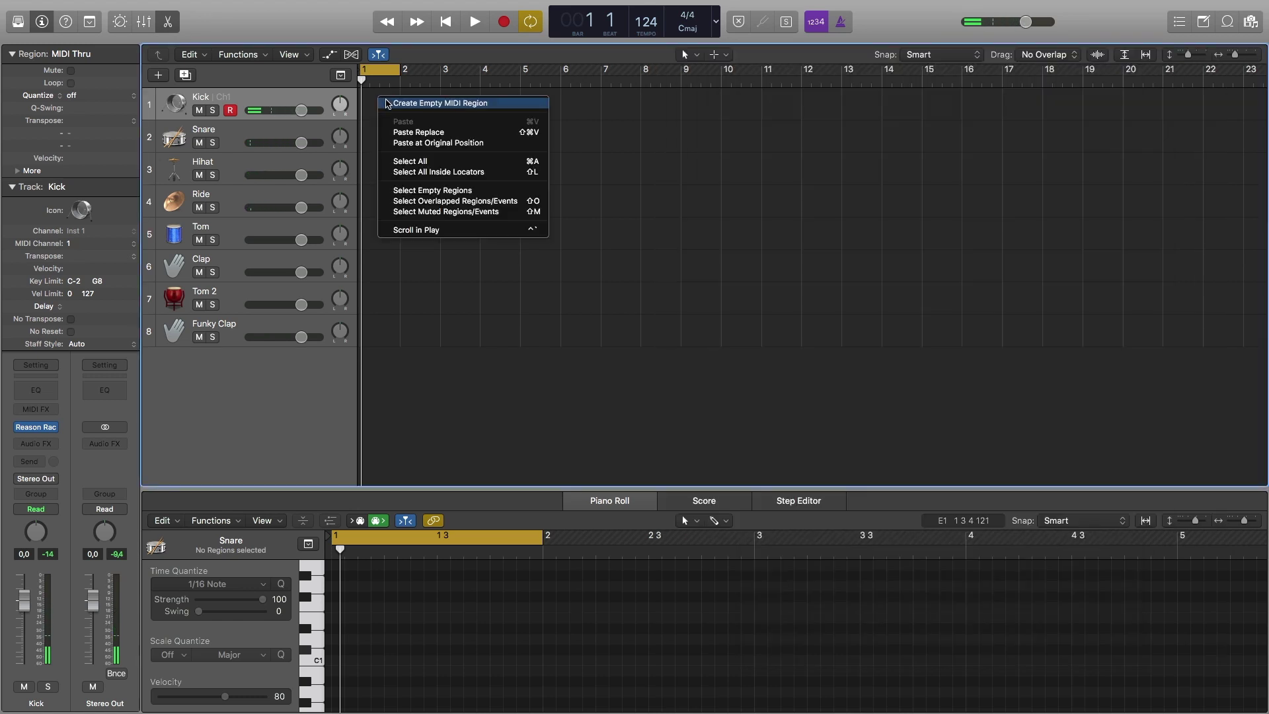
click(385, 103)
scroll(453, 623, down, 6)
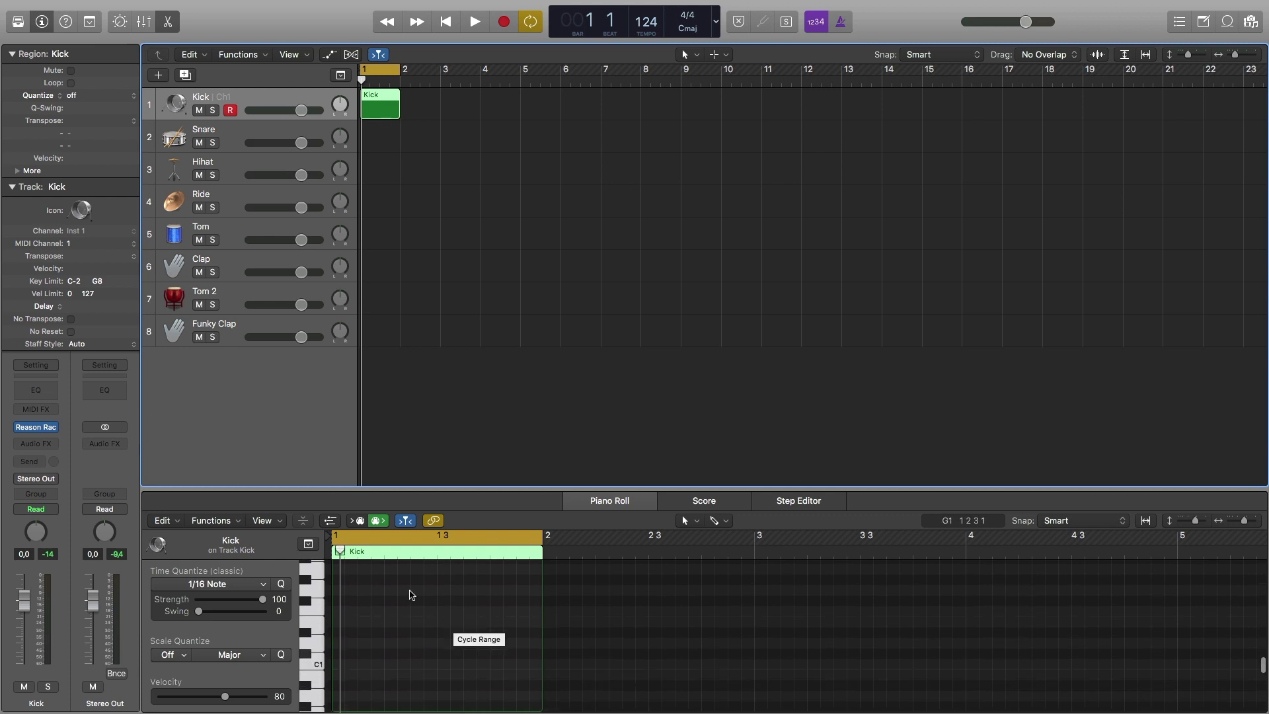
click(396, 553)
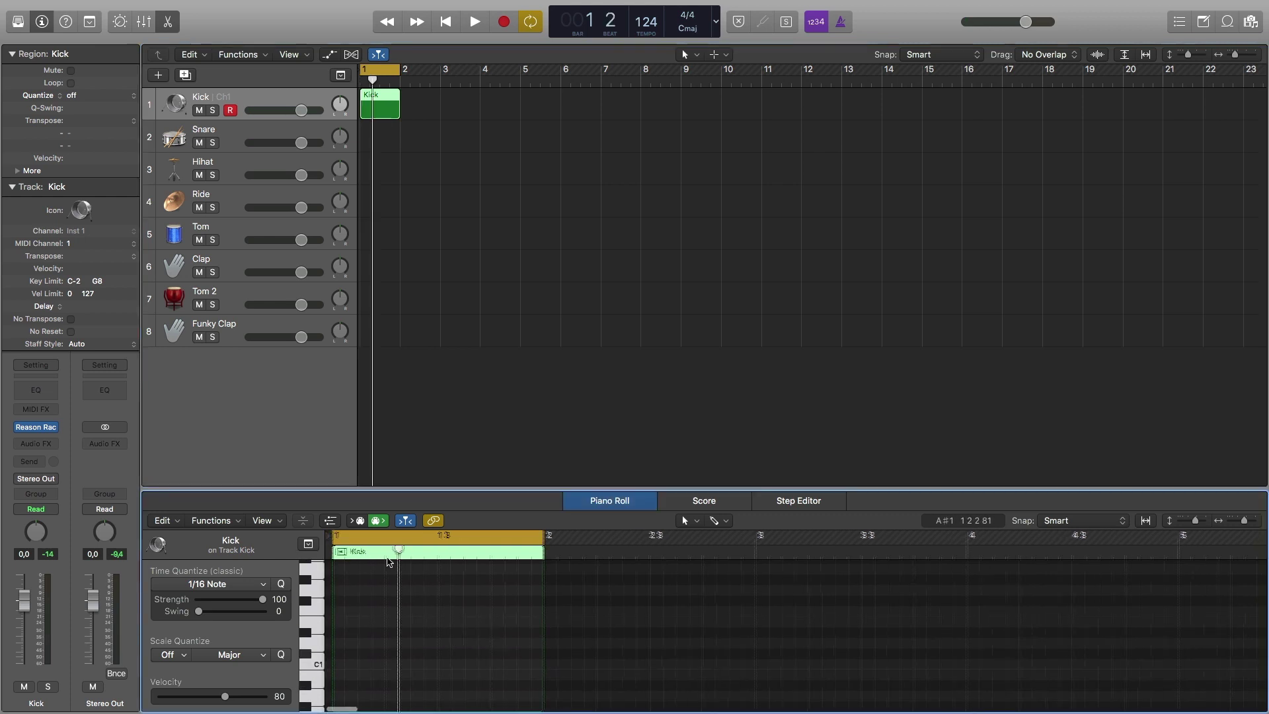
click(339, 665)
click(390, 664)
click(444, 664)
Step: Create an empty MIDI region on Snare and draw two snare notes
right_click(395, 134)
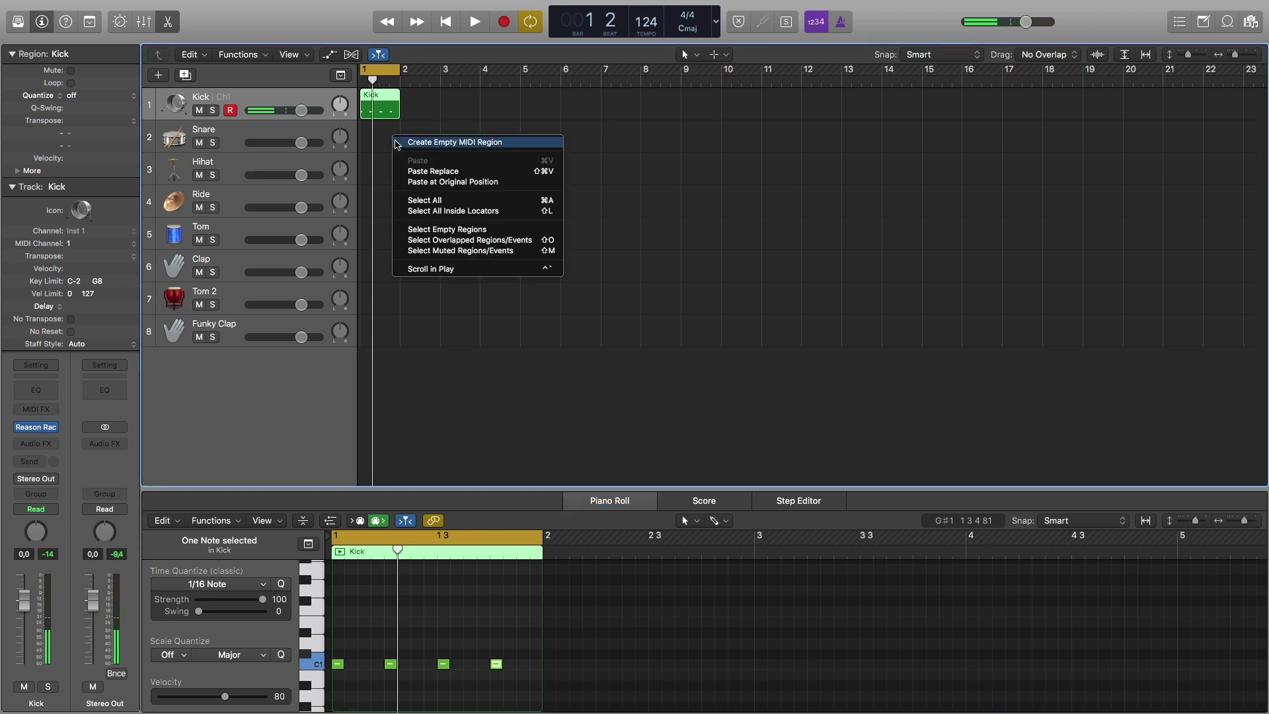
click(395, 135)
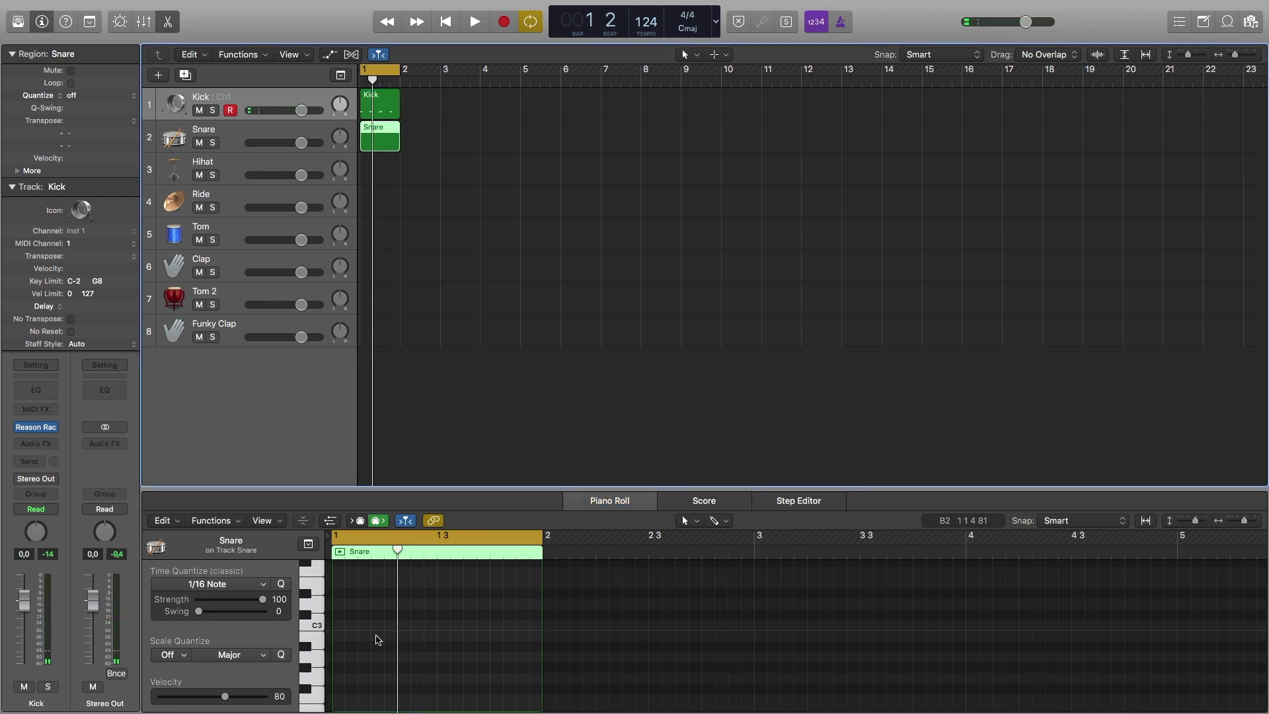
scroll(378, 639, down, 10)
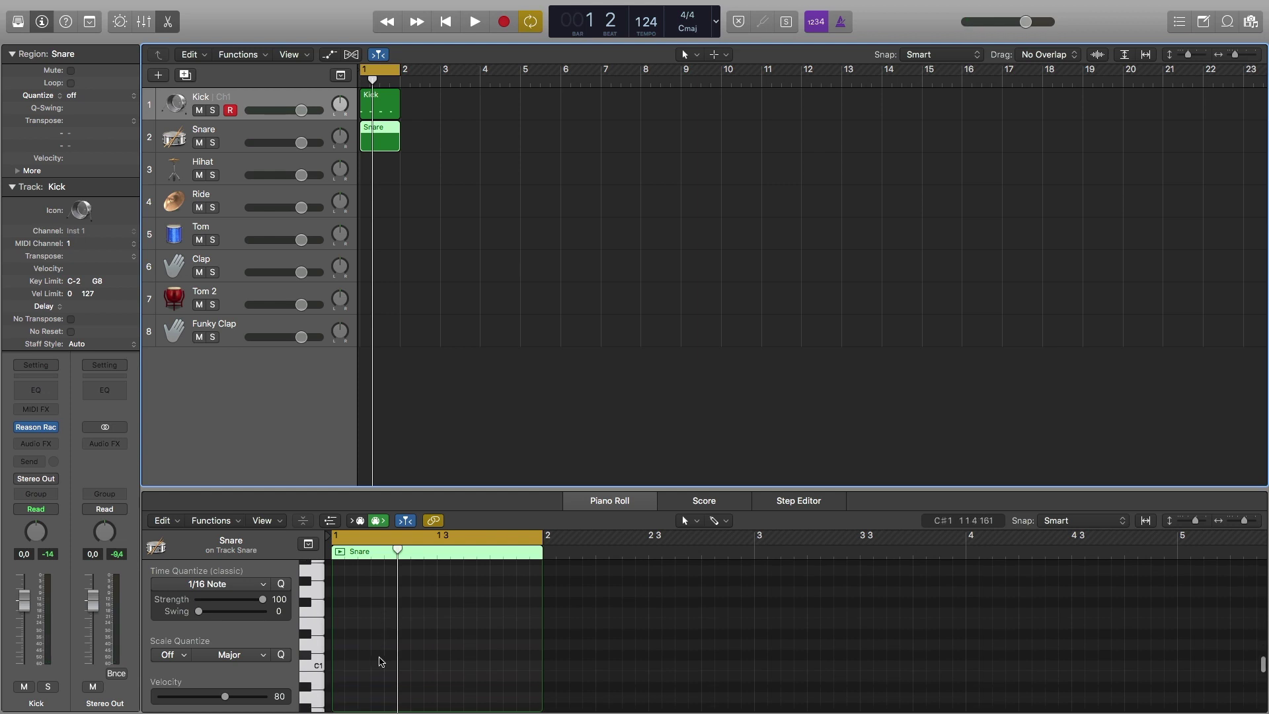
click(389, 655)
click(496, 654)
Step: Create an empty MIDI region on Hihat and draw four hi-hat notes across the bar
right_click(393, 173)
click(450, 171)
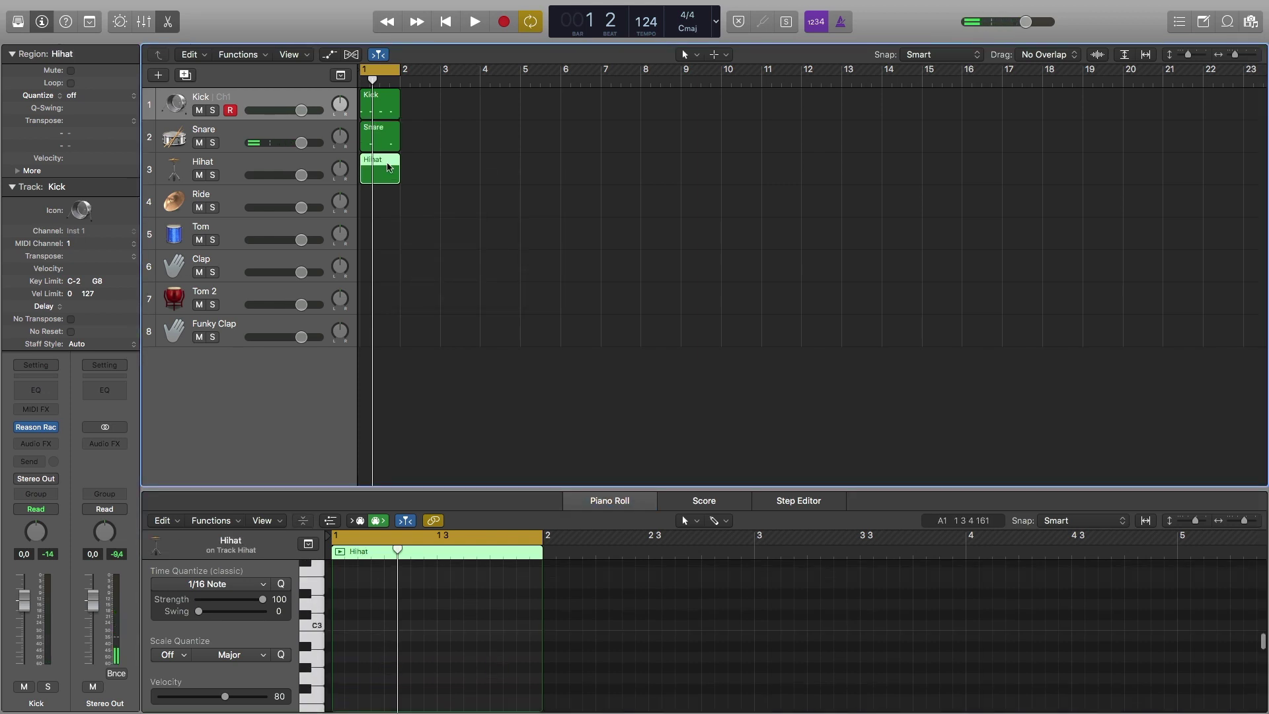
scroll(373, 693, down, 8)
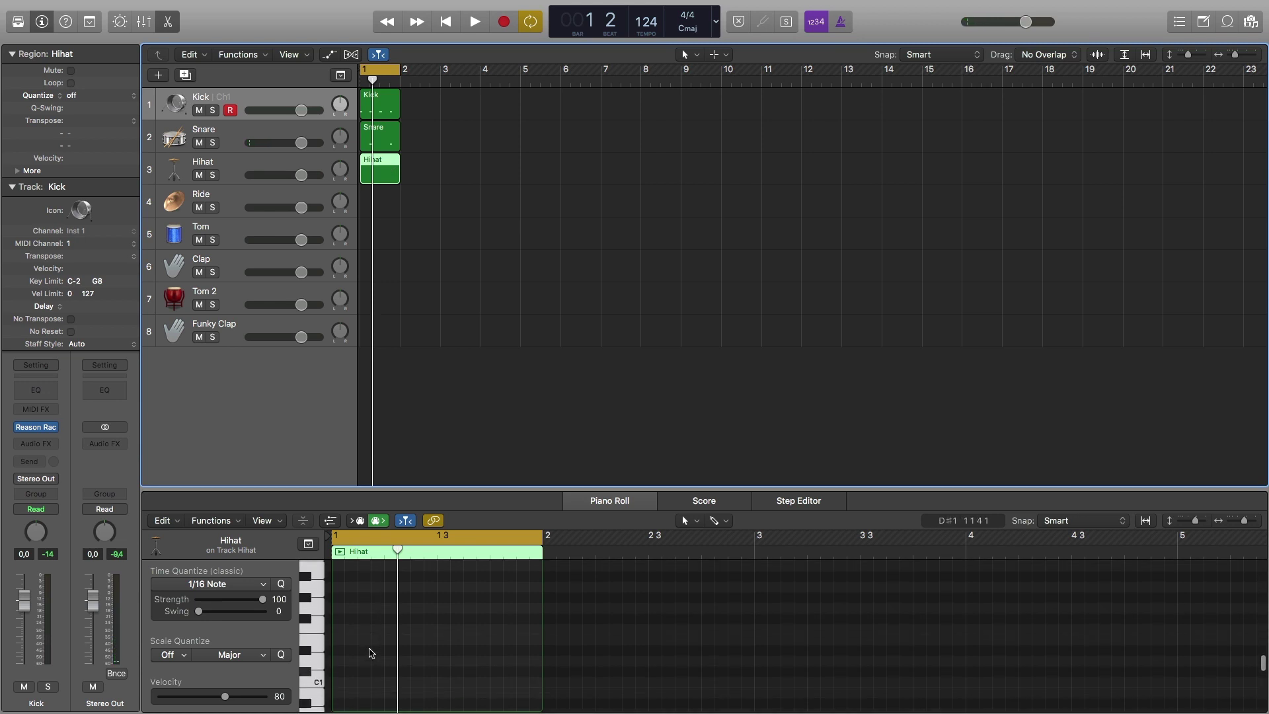
click(365, 638)
click(522, 638)
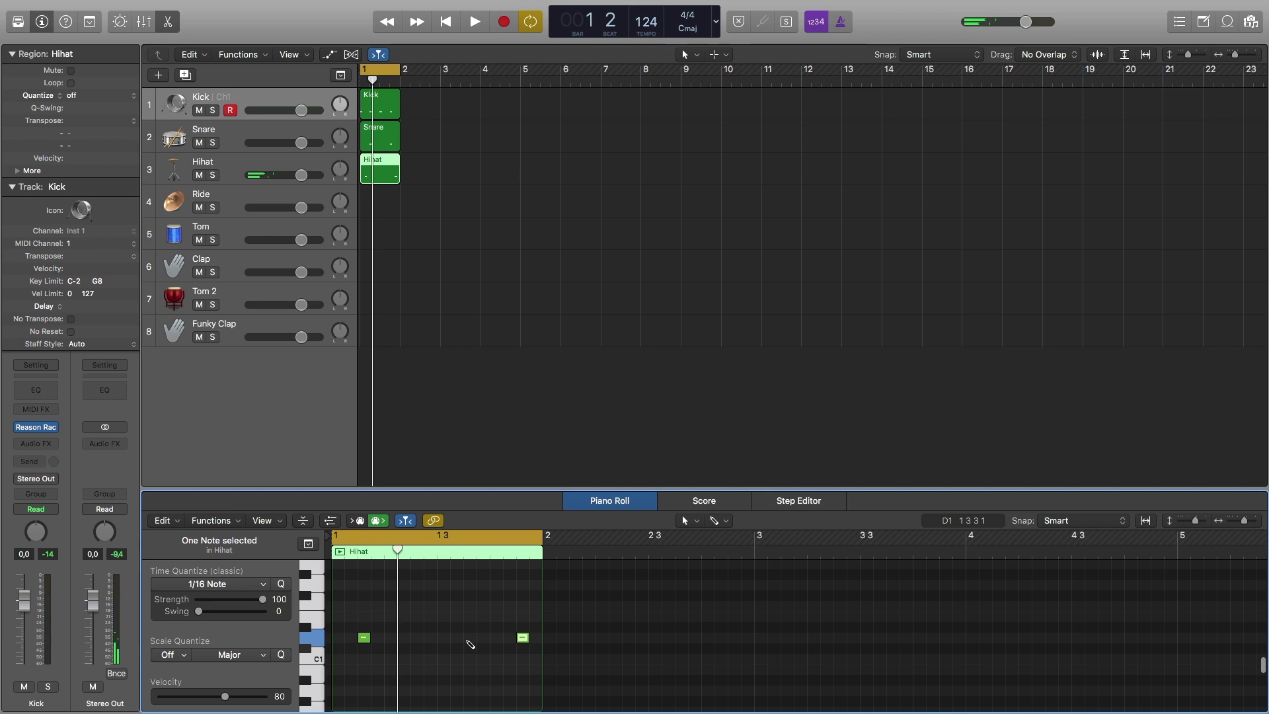
click(469, 639)
click(416, 639)
Step: Play back the test pattern, then select the Kick, Snare and Hihat regions
key(space)
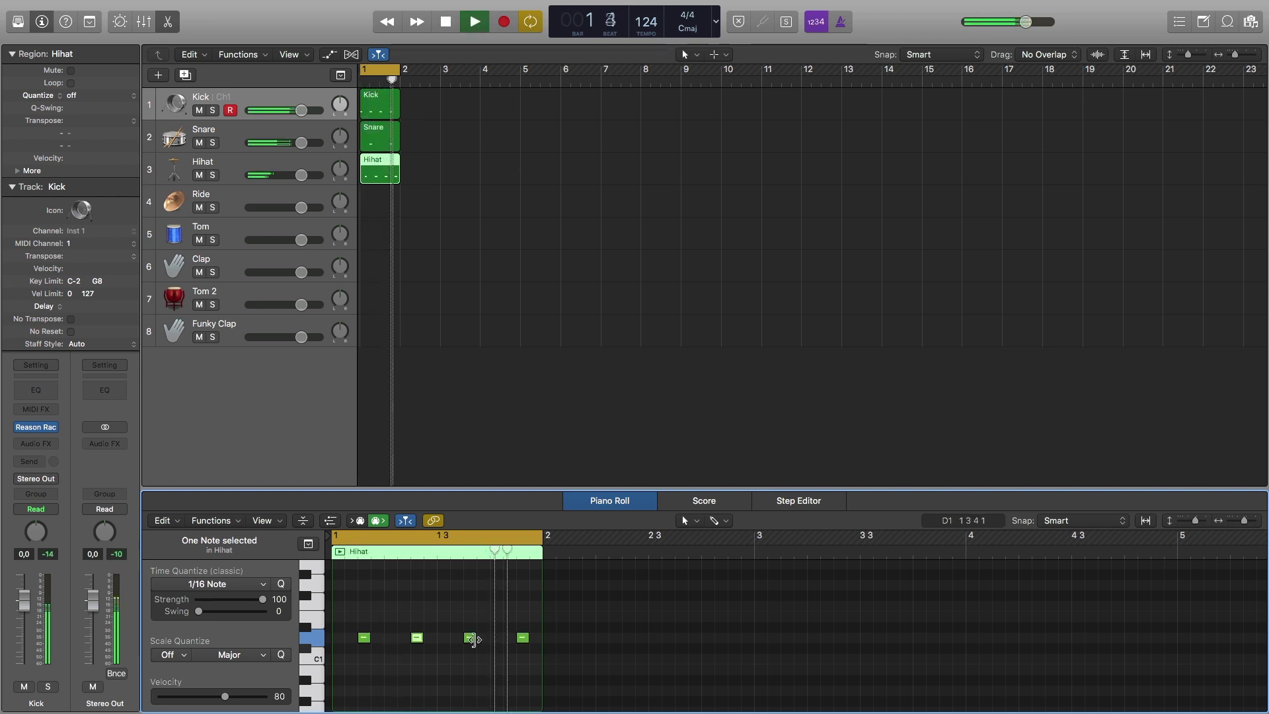
key(space)
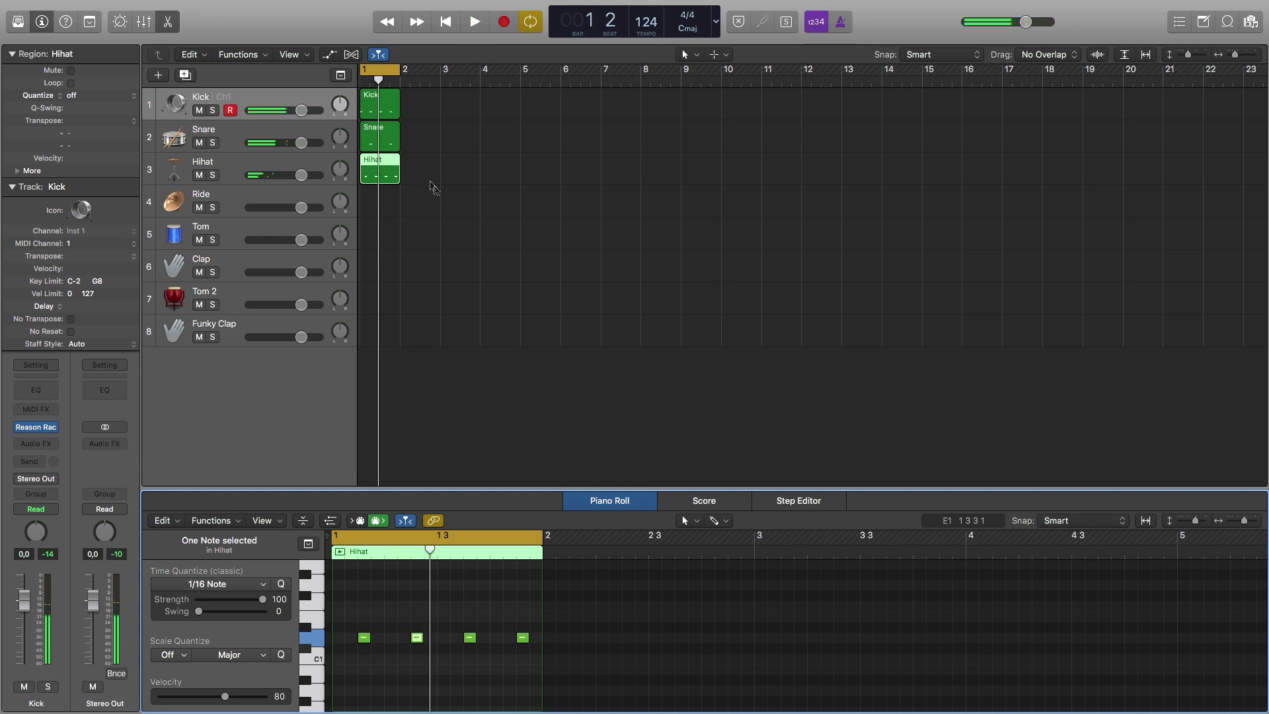
drag(435, 191, 382, 111)
Step: Delete the three test regions and set the Kick track's Transpose to -24
key(Delete)
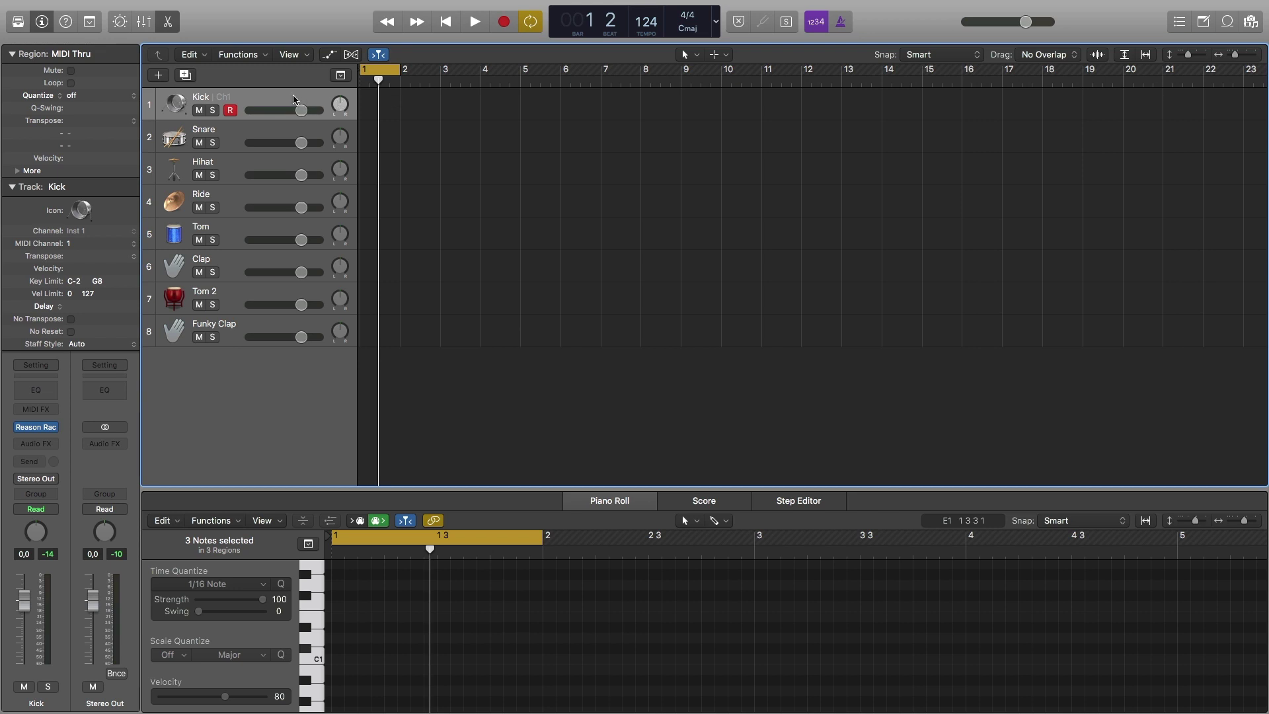
double_click(83, 257)
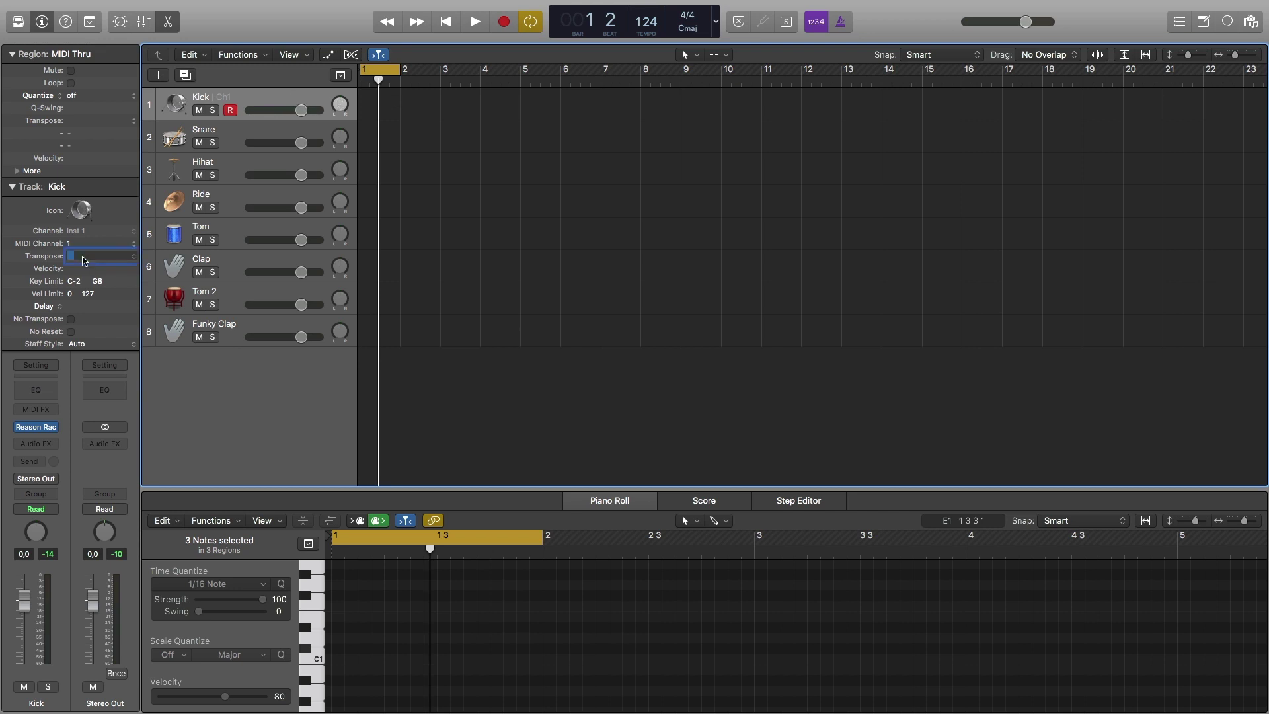
key(Return)
Step: Set Transpose to -23 on Snare and -22 on Hihat
click(240, 135)
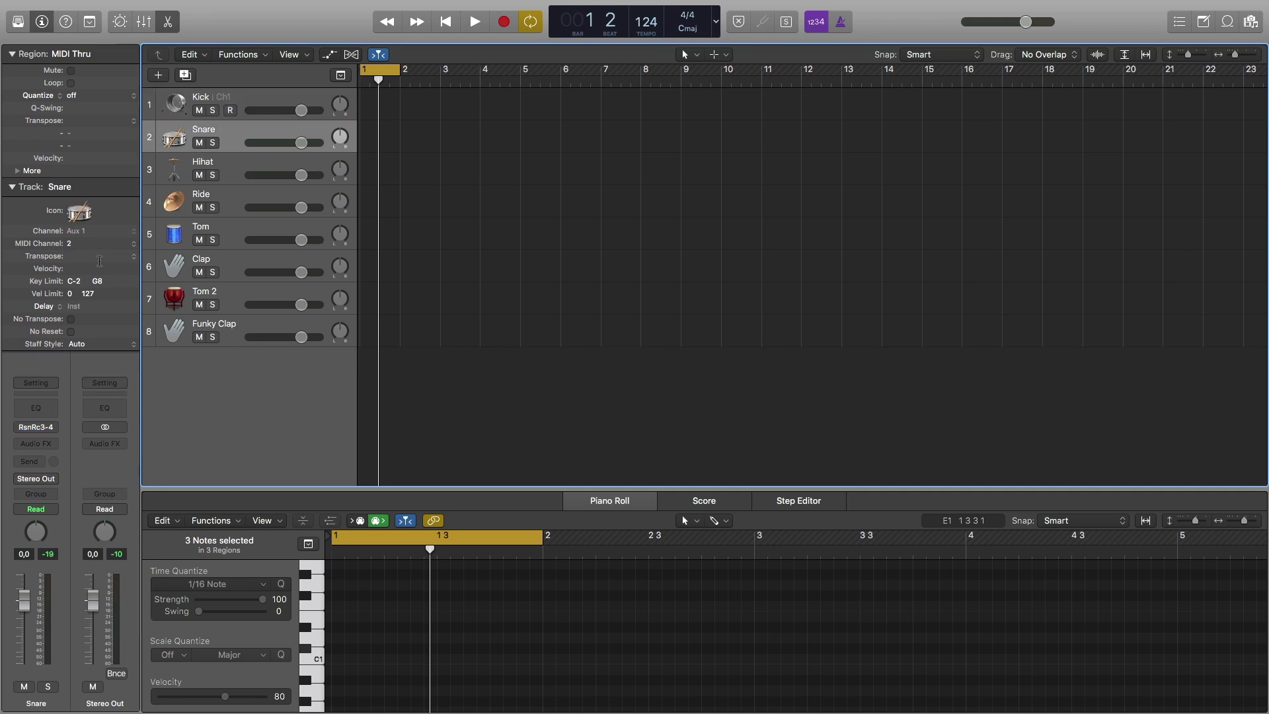
double_click(97, 257)
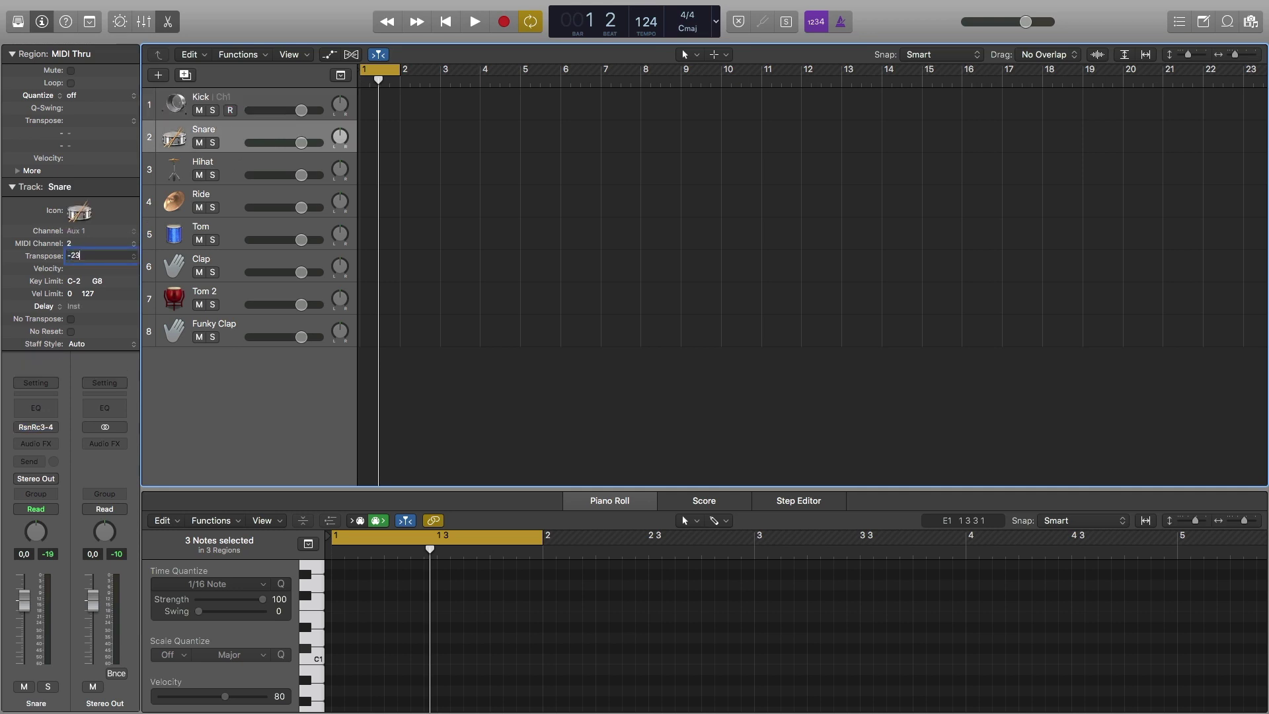
text(-23)
key(Return)
click(247, 158)
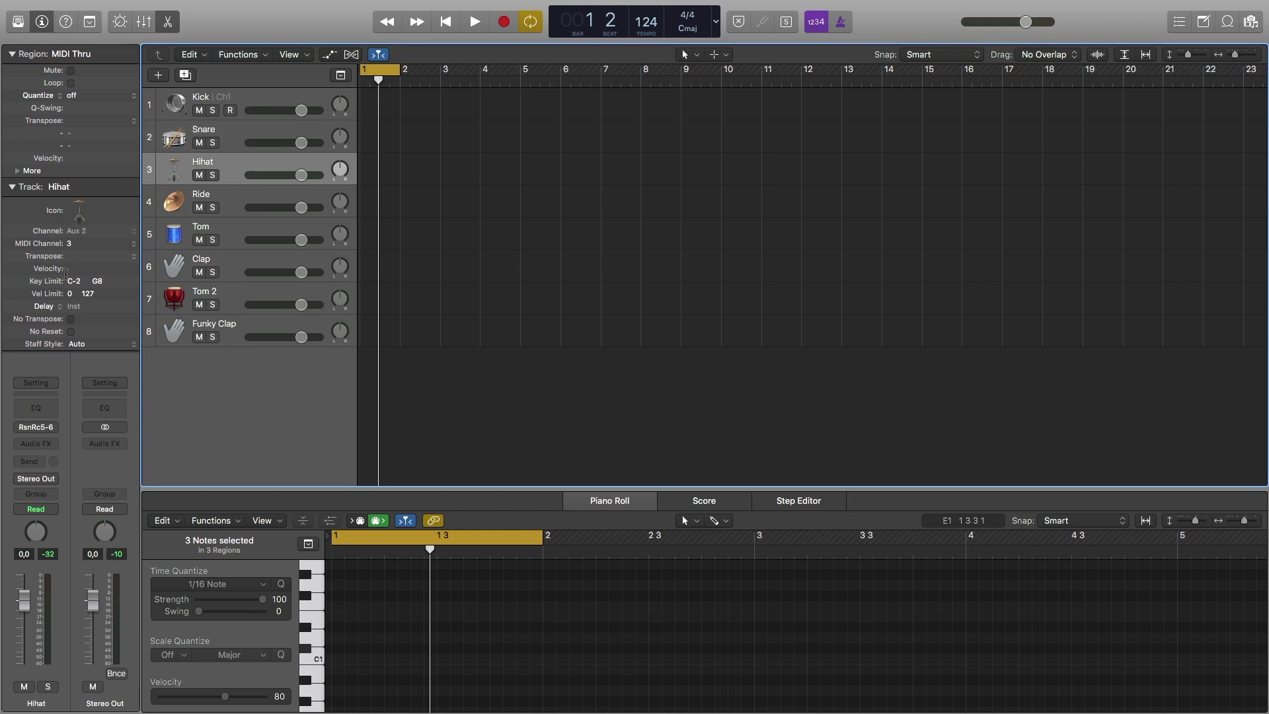
double_click(79, 257)
text(-22)
key(Return)
Step: Set Transpose to -21 on Ride and -20 on Tom
click(230, 195)
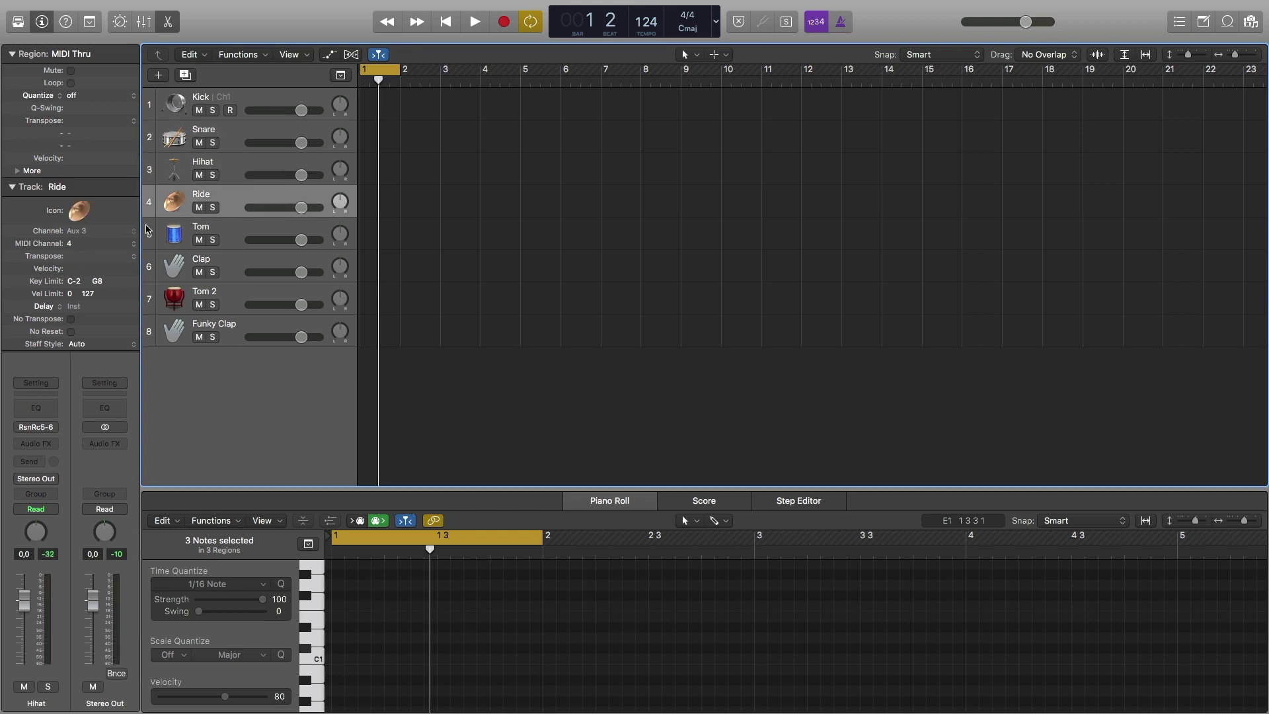
double_click(95, 257)
text(-21)
key(Return)
click(229, 228)
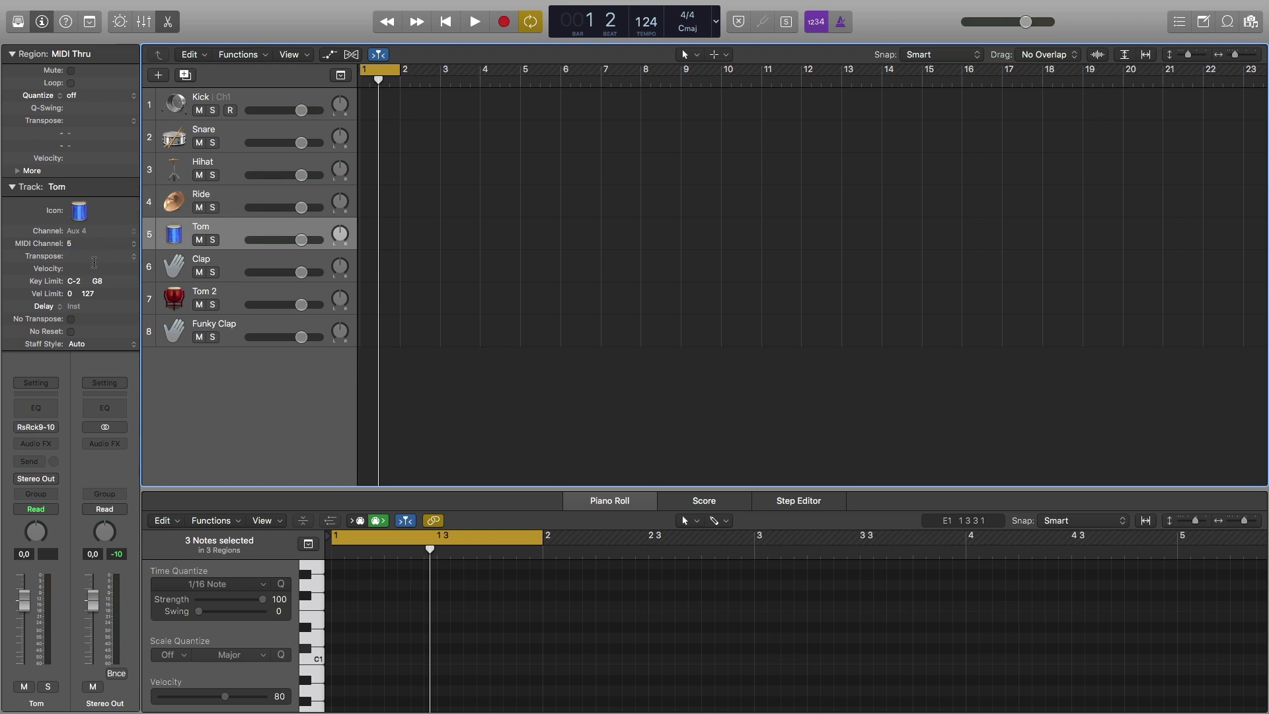
click(122, 256)
click(125, 255)
double_click(93, 258)
text(-20)
key(Return)
Step: Set Transpose to -19 on Clap, -18 on Tom 2 and -17 on Funky Clap
click(234, 259)
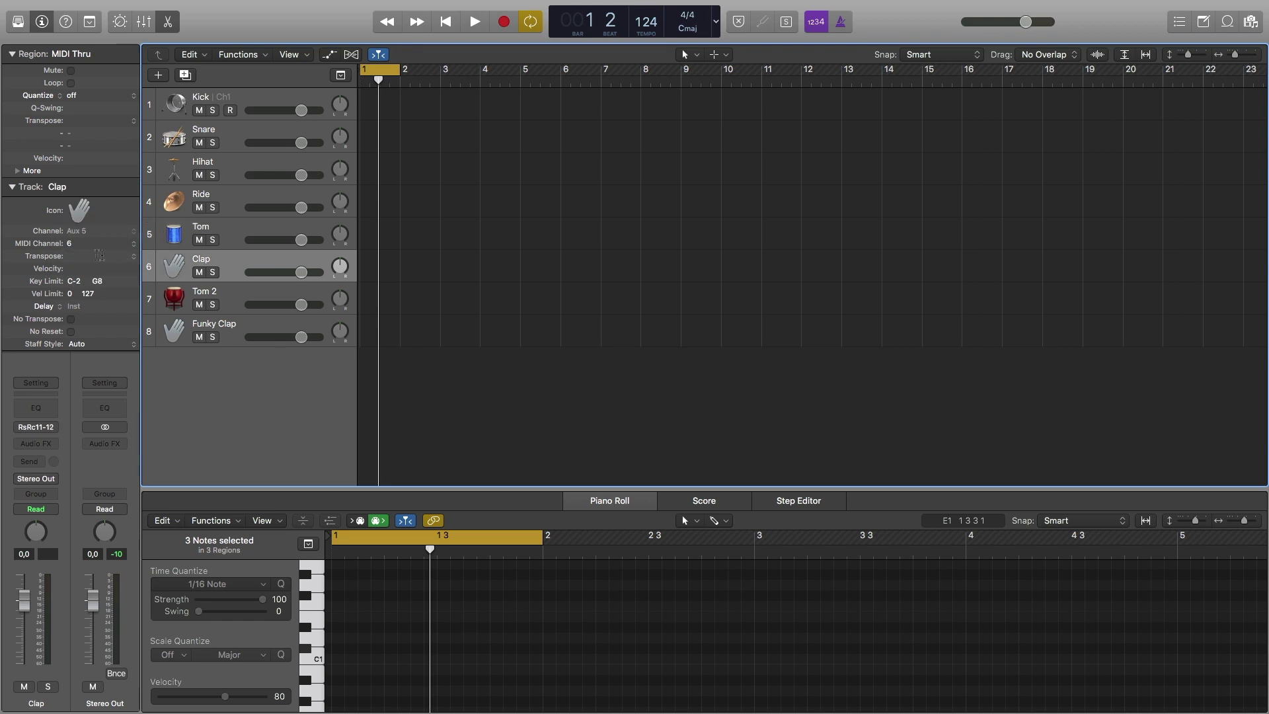
double_click(97, 257)
text(-19)
key(Return)
click(239, 295)
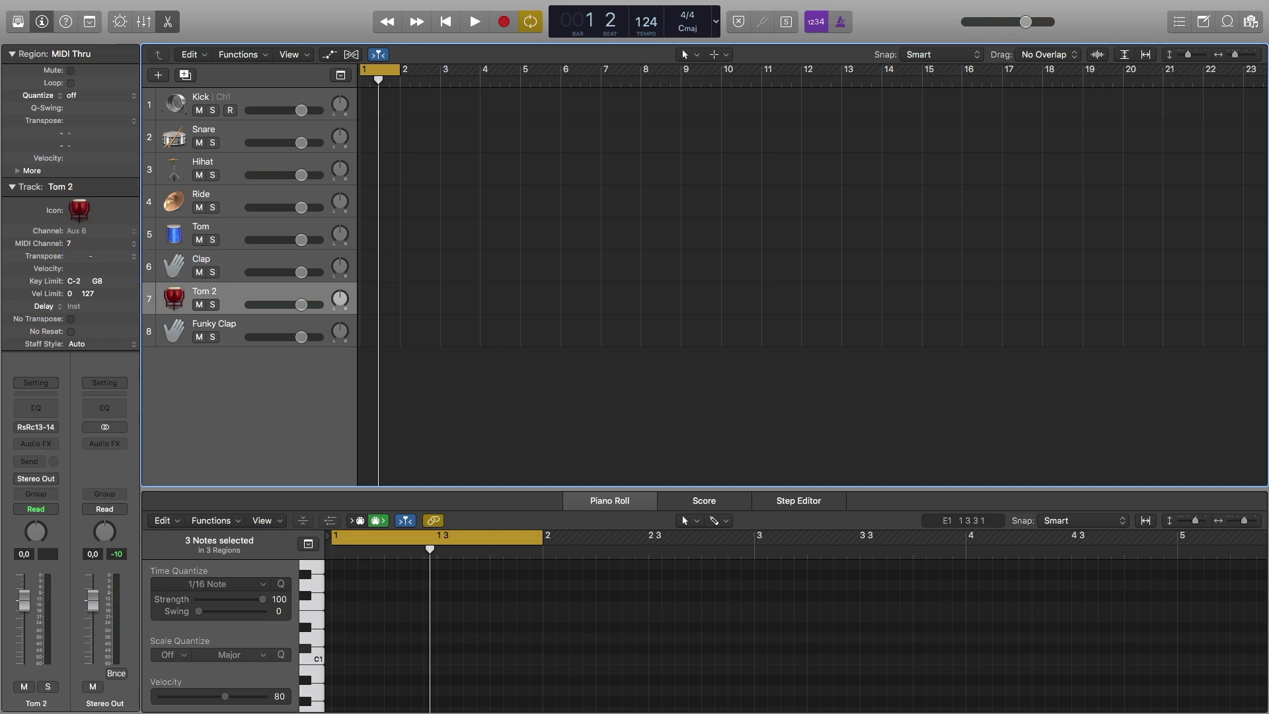
double_click(91, 257)
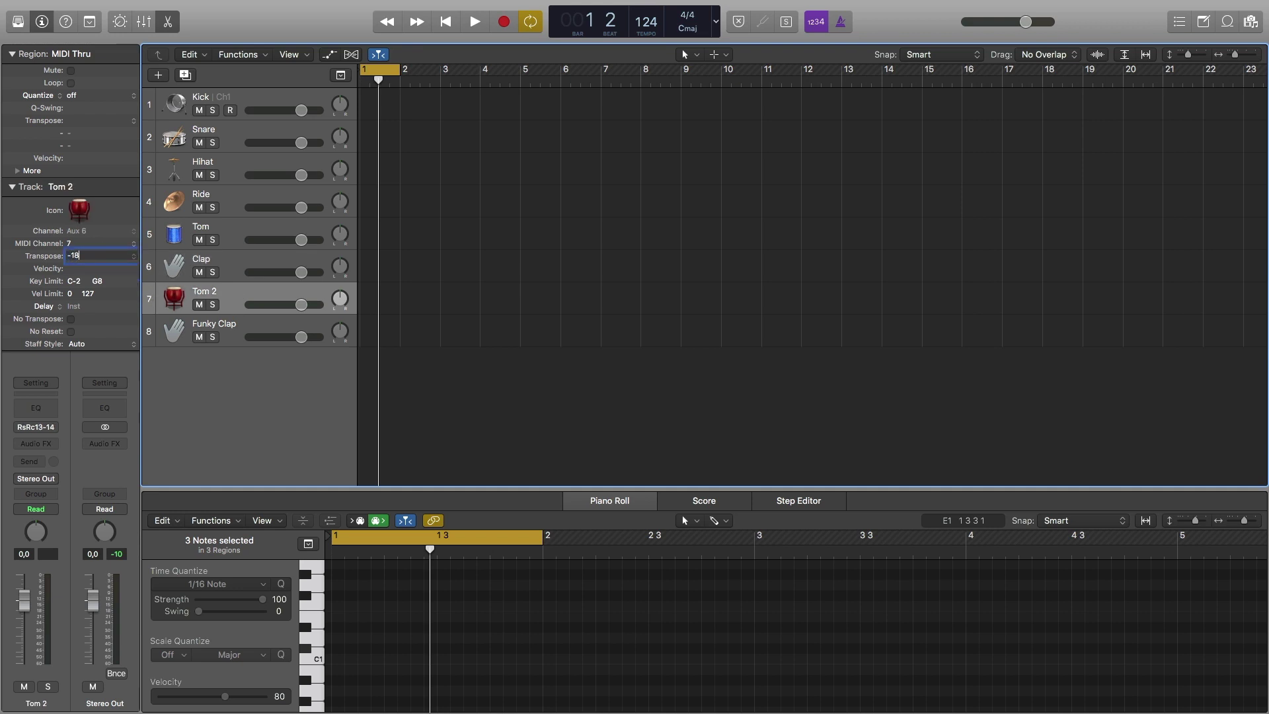
key(Return)
click(255, 326)
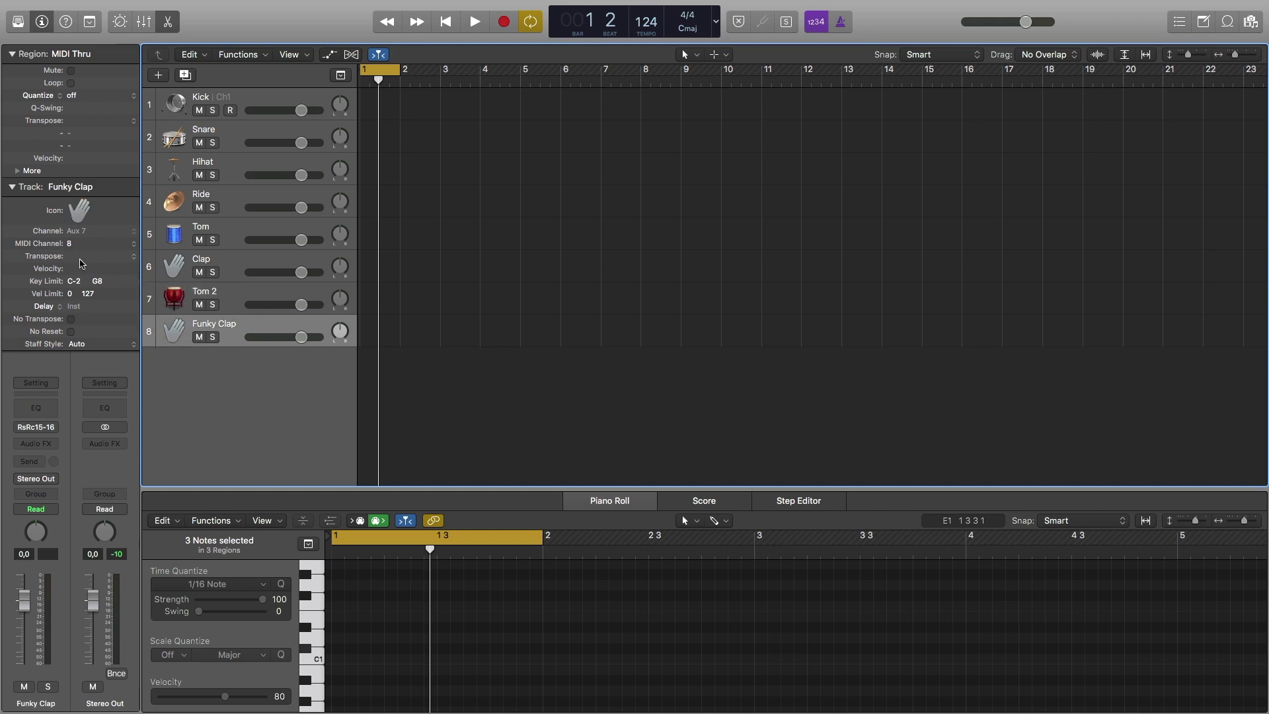
double_click(80, 259)
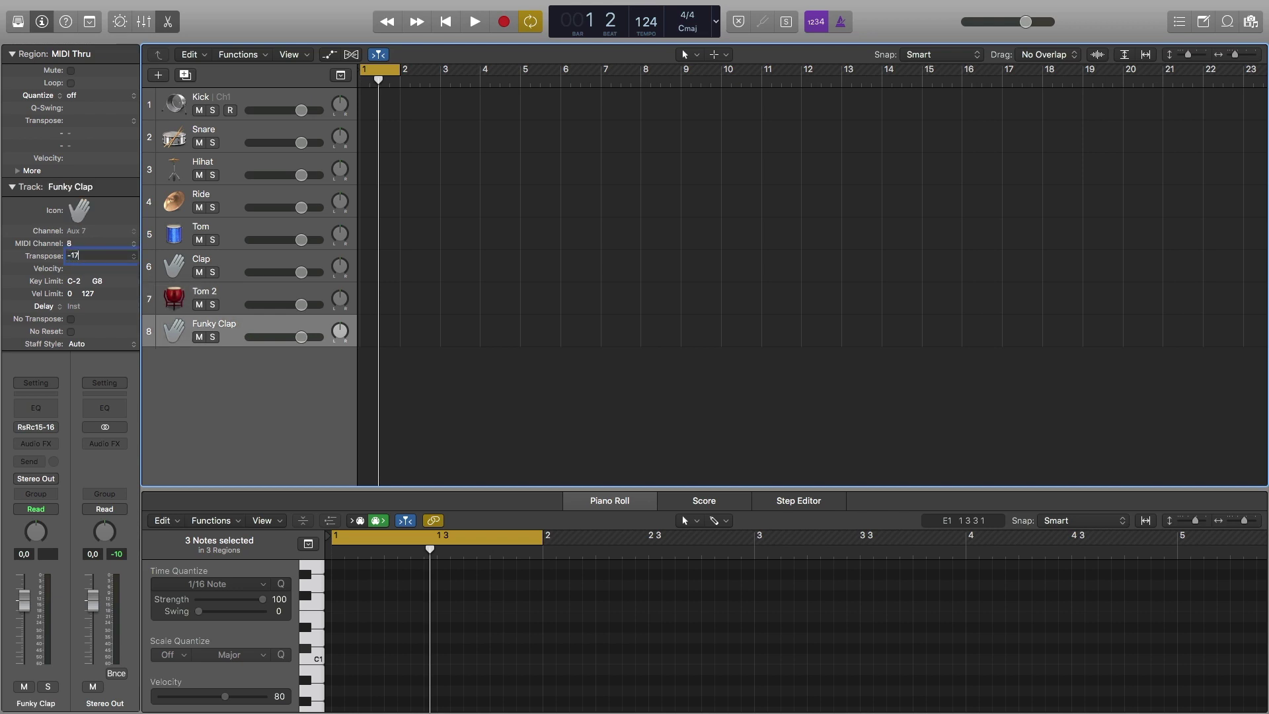
key(Return)
Step: Create a Kick MIDI region with C3 notes on beats 1–4 and start playback
right_click(386, 99)
click(395, 106)
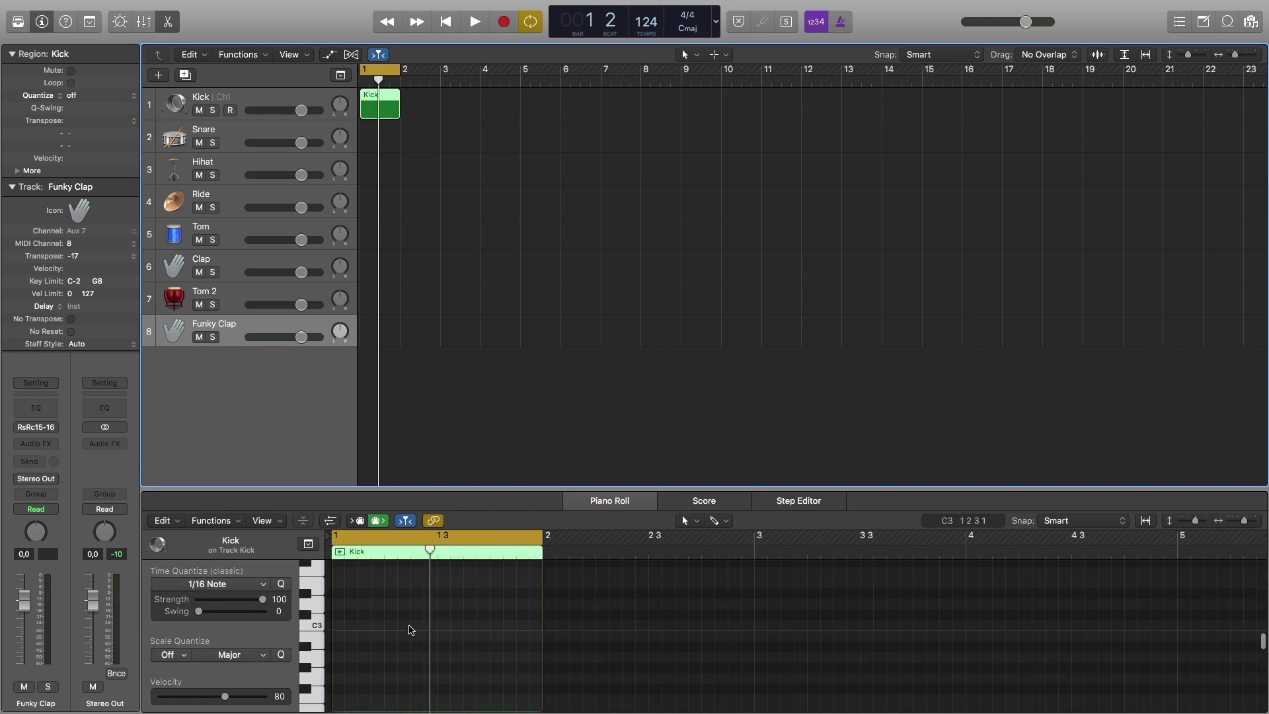
click(338, 625)
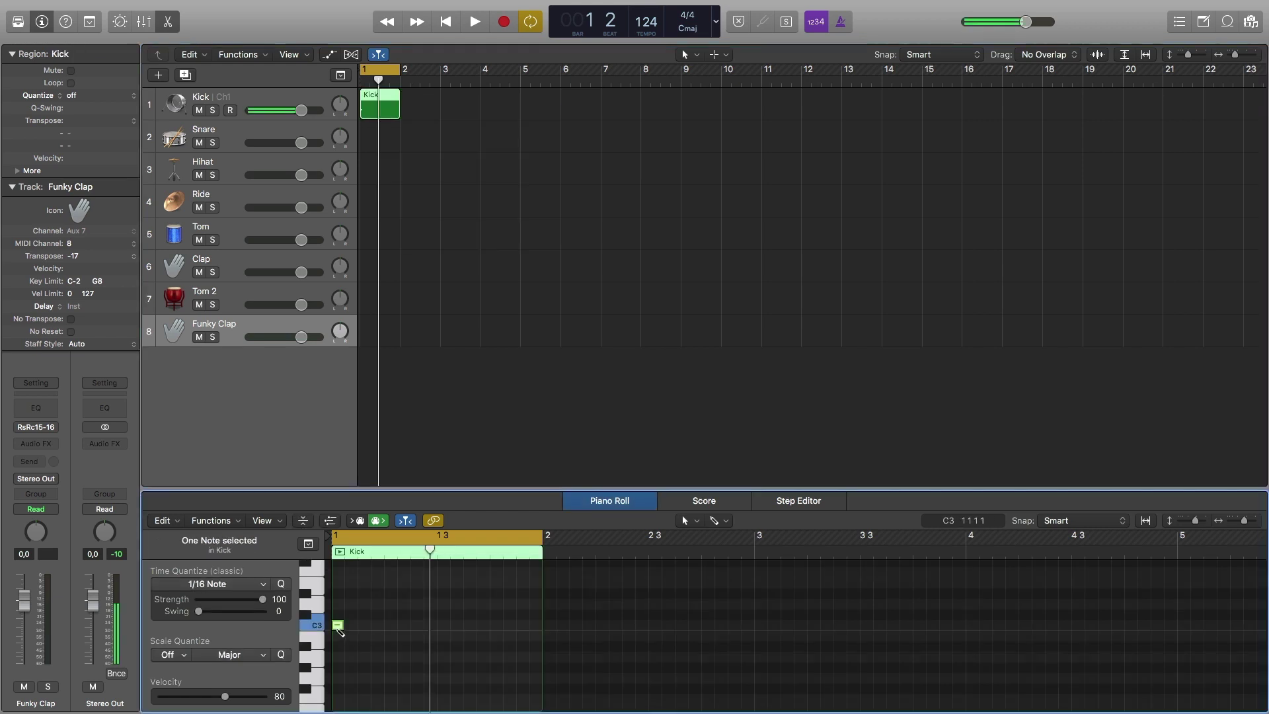
click(391, 625)
click(444, 625)
click(496, 625)
key(space)
Step: Add snare notes at C3 on beats 2 and 4
right_click(377, 129)
key(Escape)
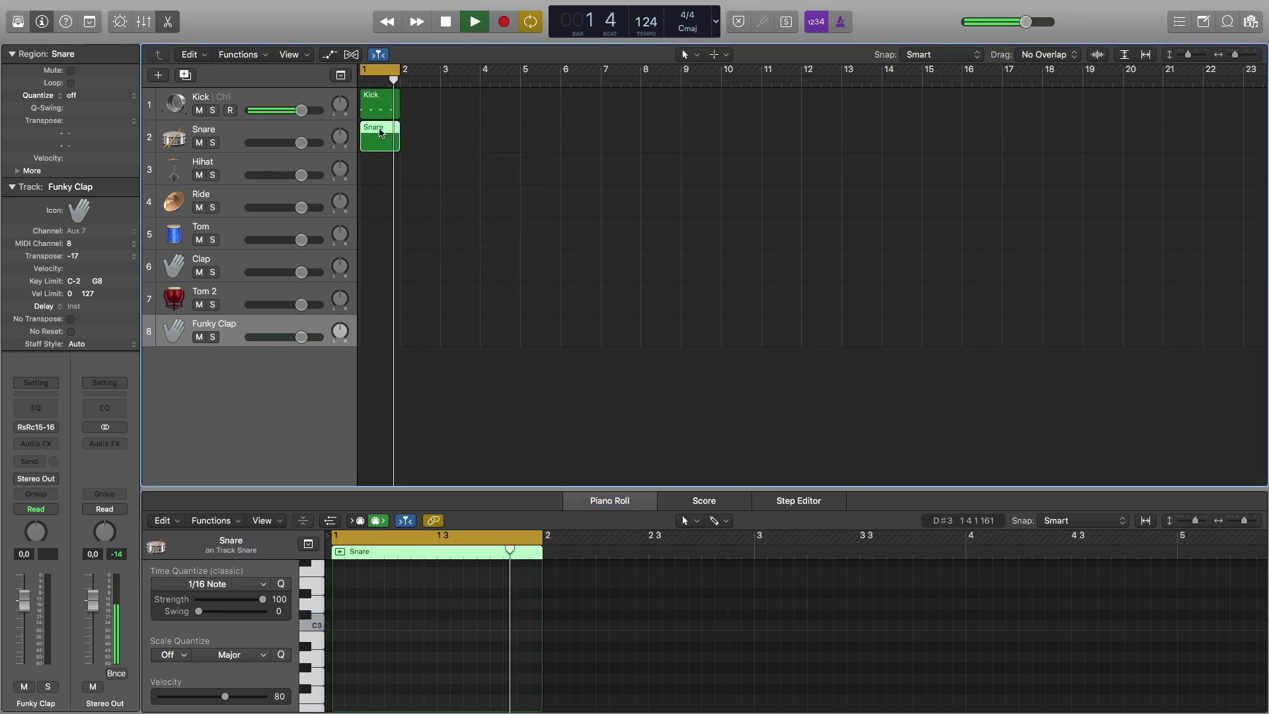
click(390, 624)
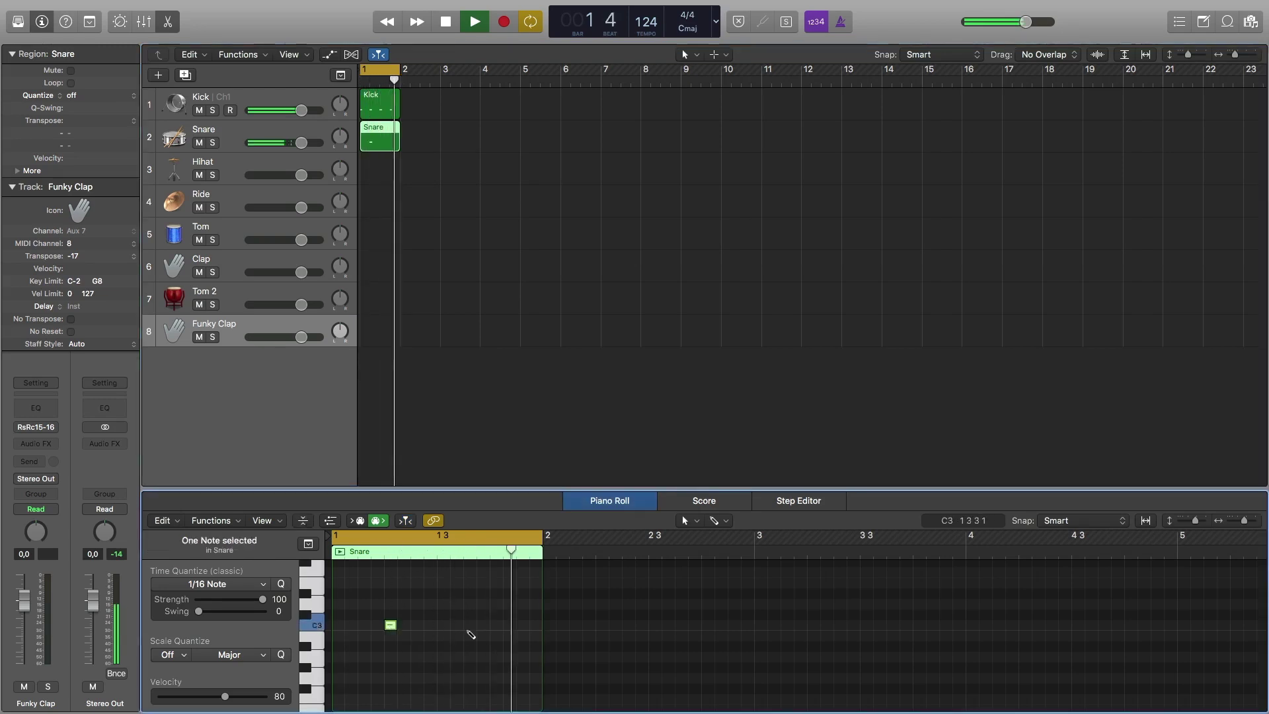
click(496, 625)
Step: Create a Hihat MIDI region with C3 notes on beats 1–4
right_click(367, 172)
click(403, 179)
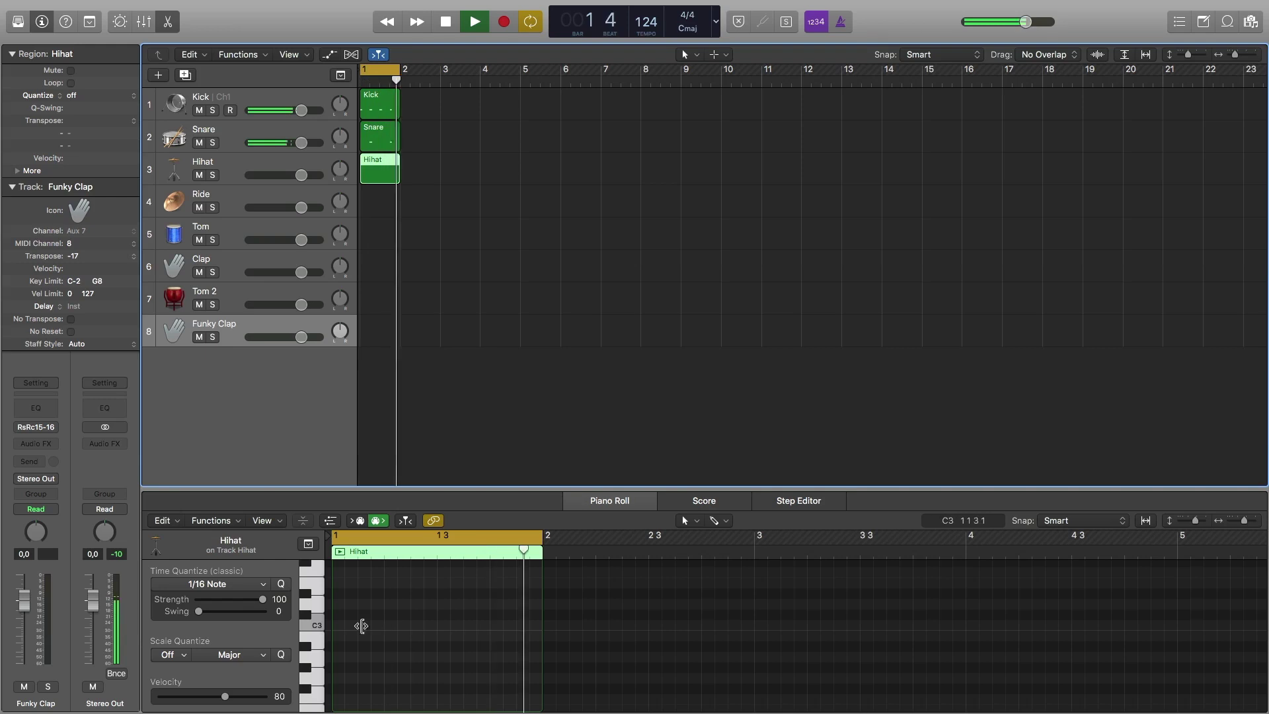
click(363, 624)
click(416, 624)
click(469, 624)
click(522, 625)
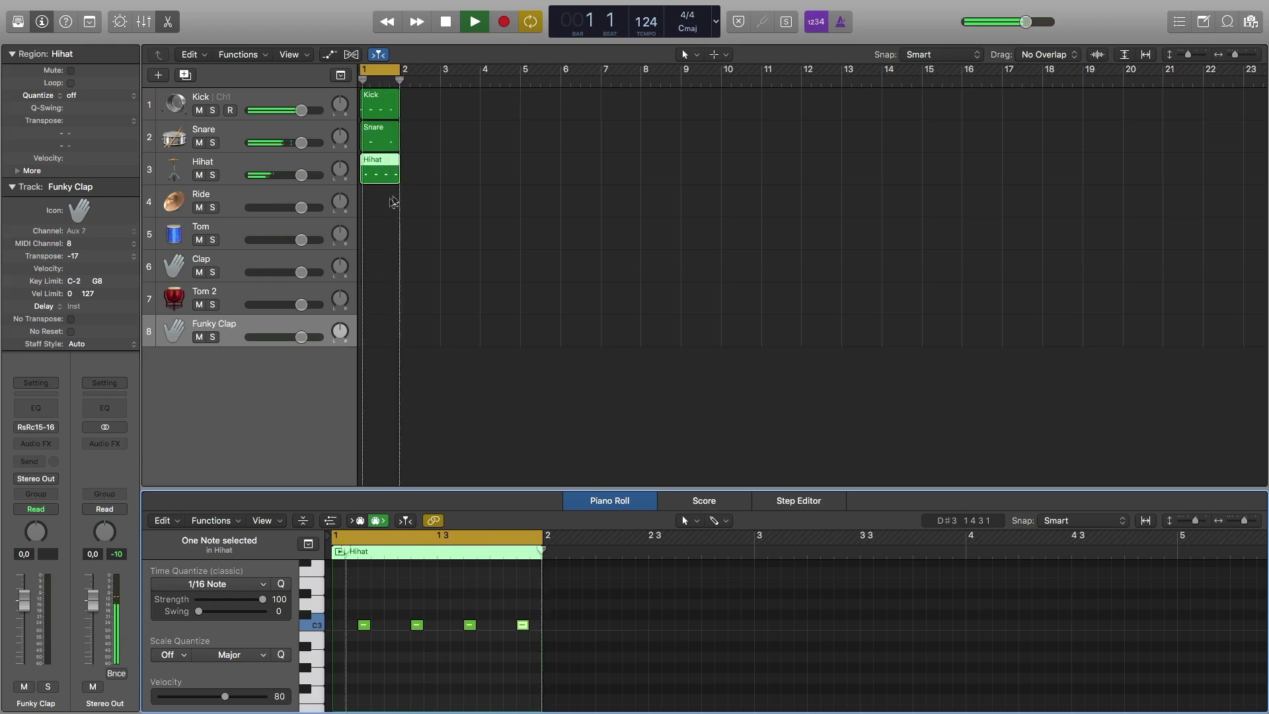
Step: Stop playback, open the Kick region and select all four kick notes
click(385, 106)
key(space)
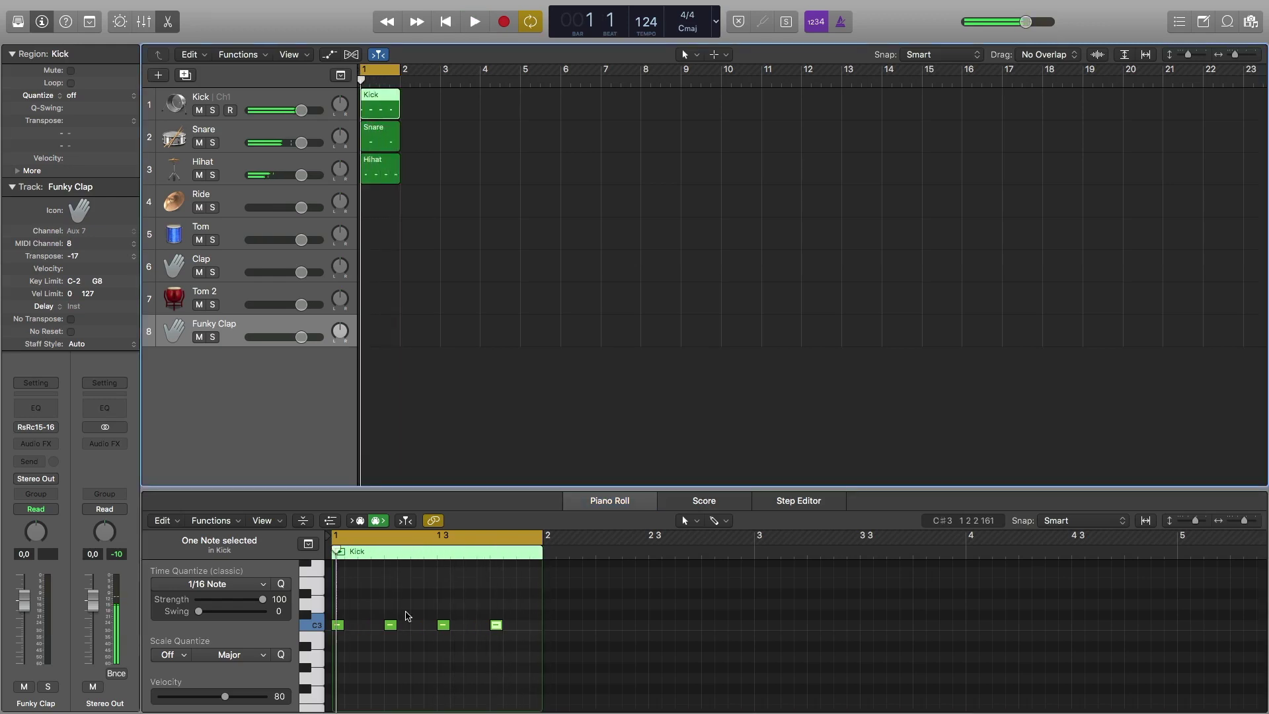
drag(511, 649, 336, 625)
Step: Set a C3–C3 key limit on Kick, Snare, Hihat, Ride, Tom, Clap, Tom 2 and Funky Clap
click(248, 99)
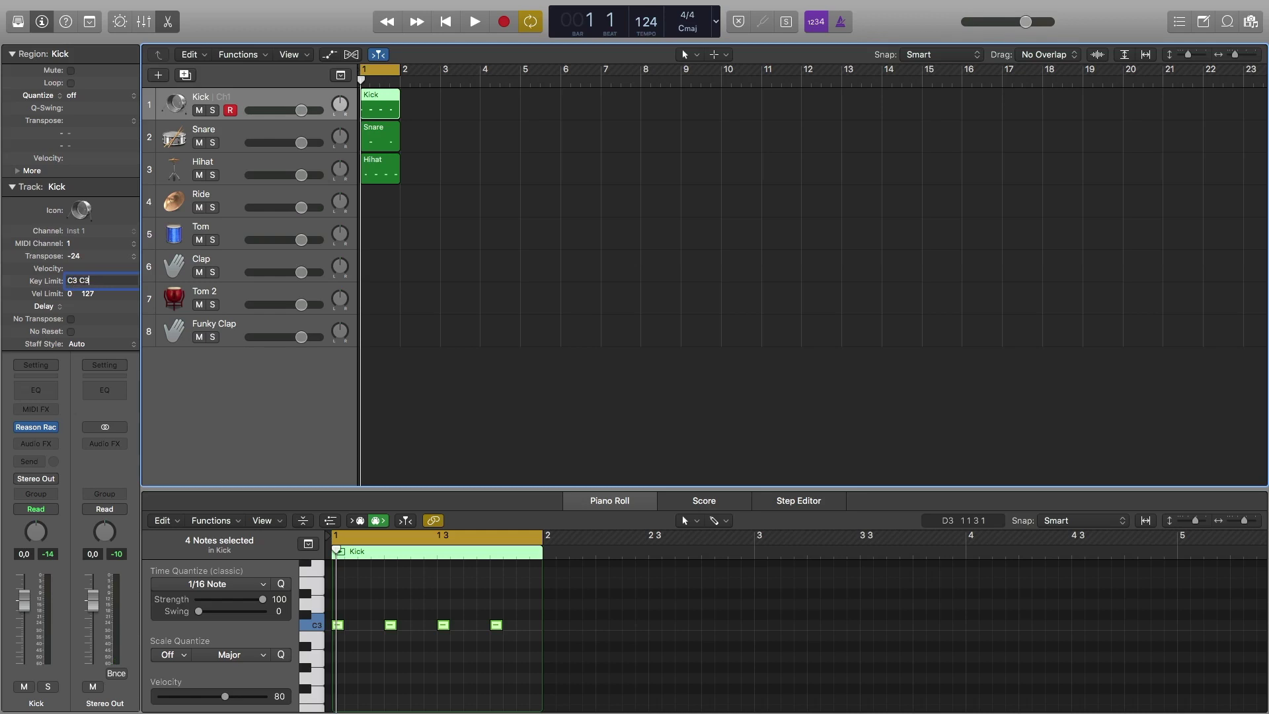
click(226, 127)
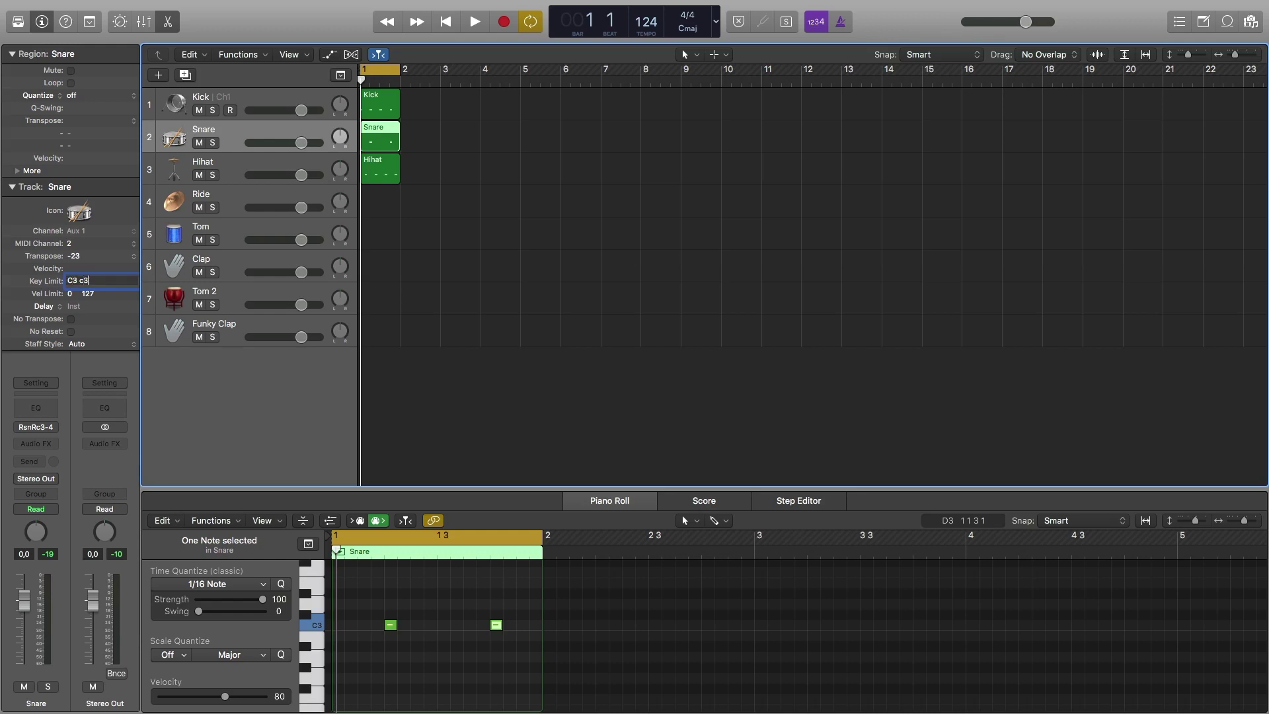
click(233, 168)
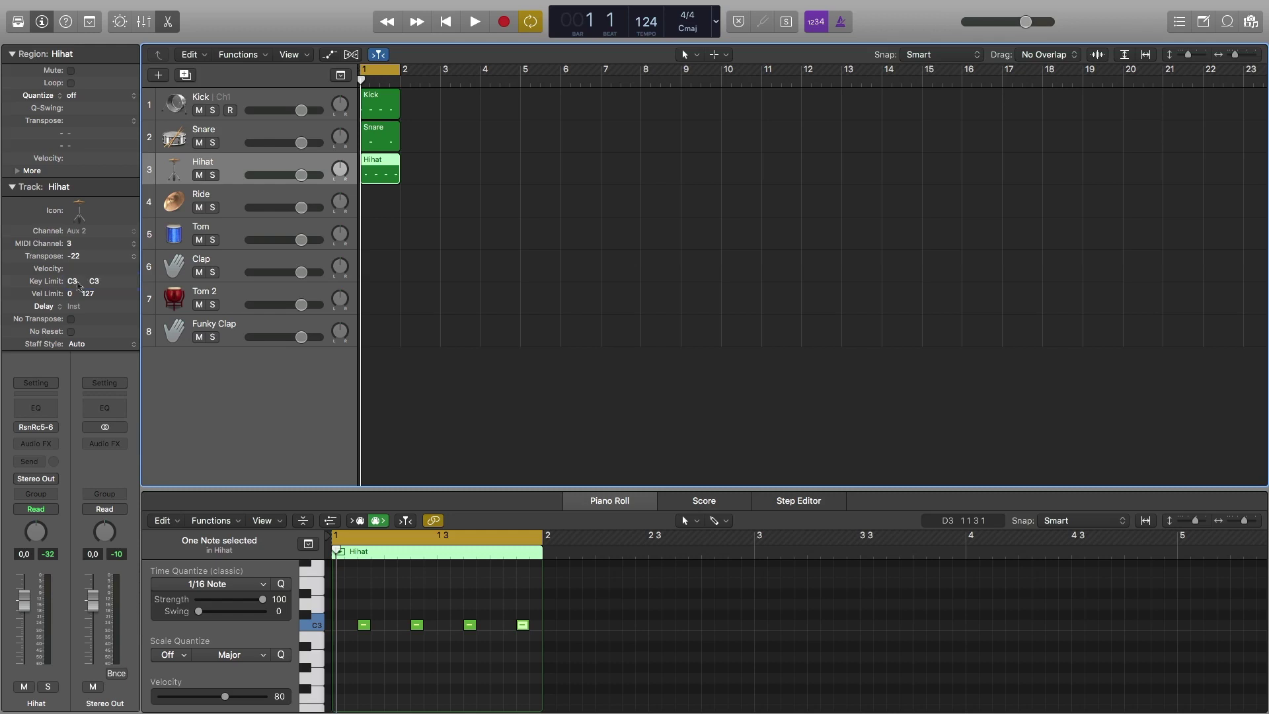
click(242, 198)
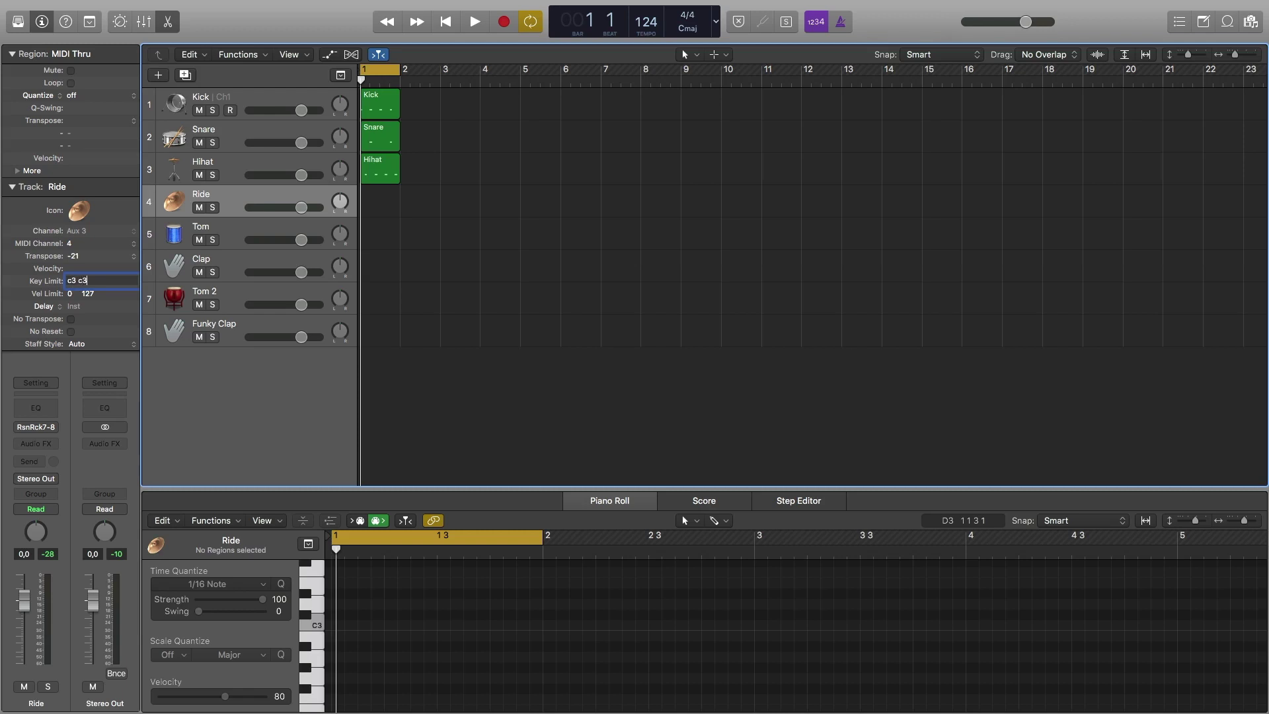
click(232, 234)
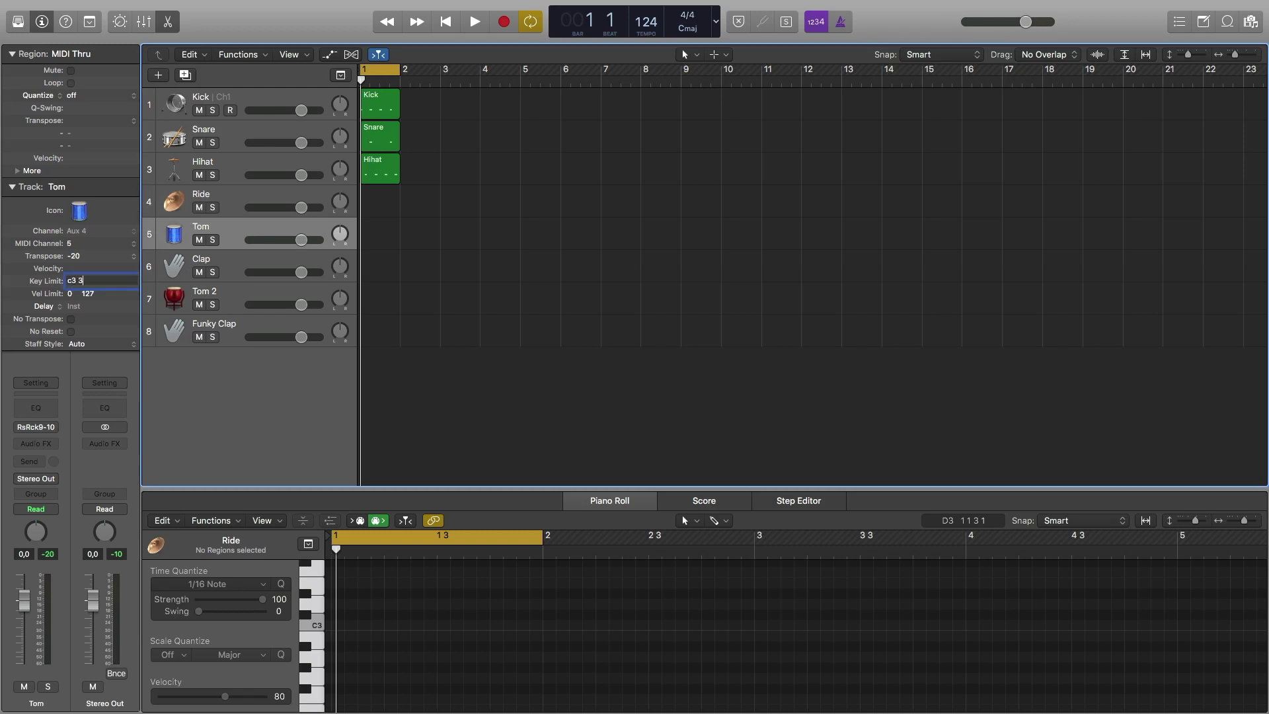
click(225, 260)
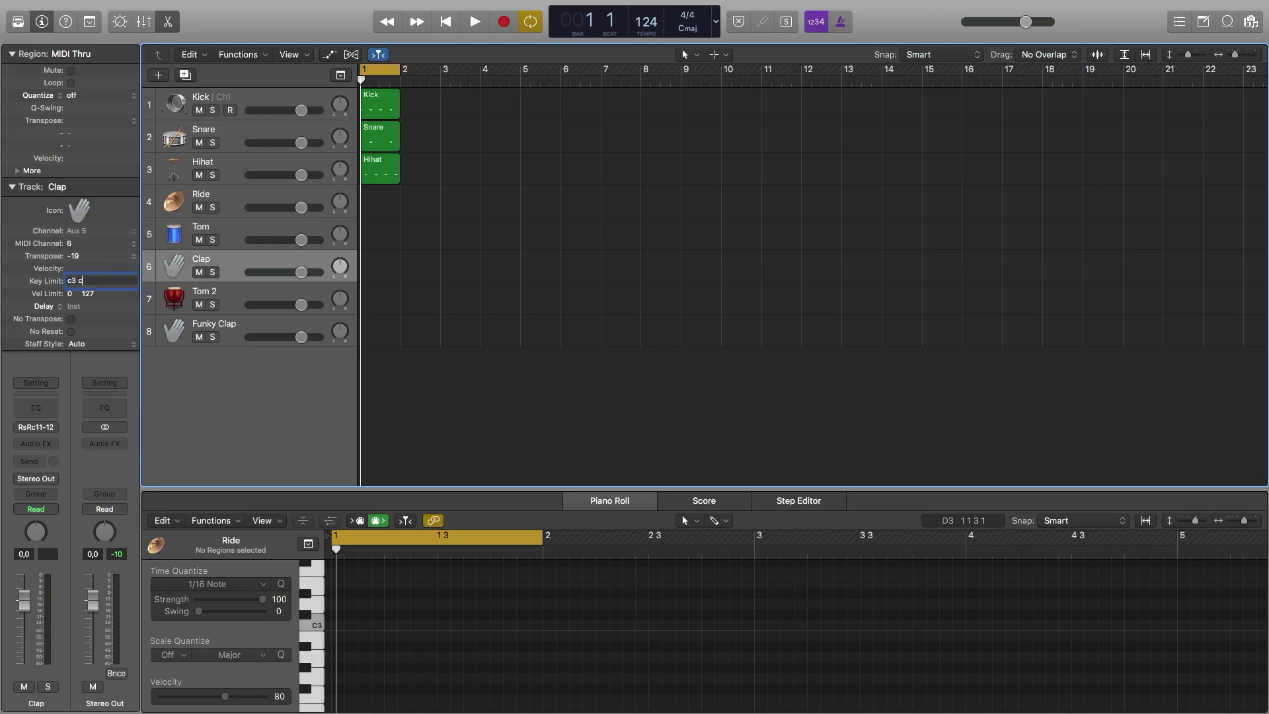
click(235, 293)
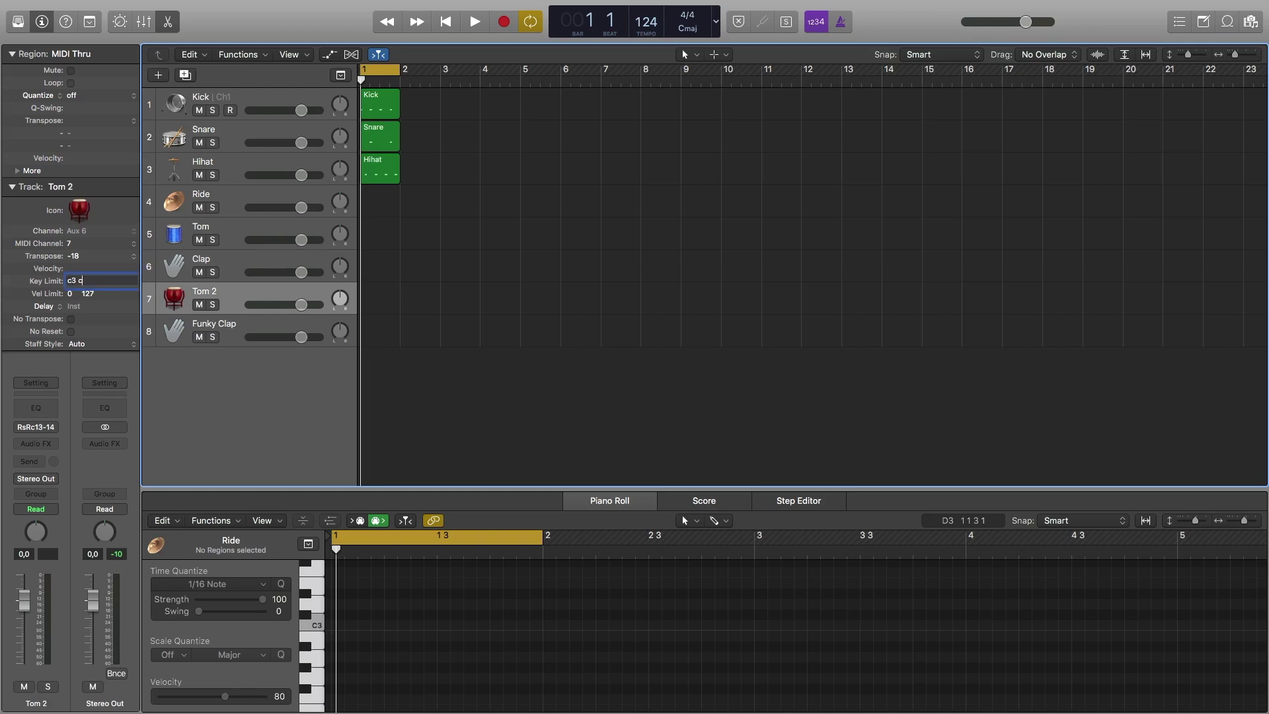
click(242, 323)
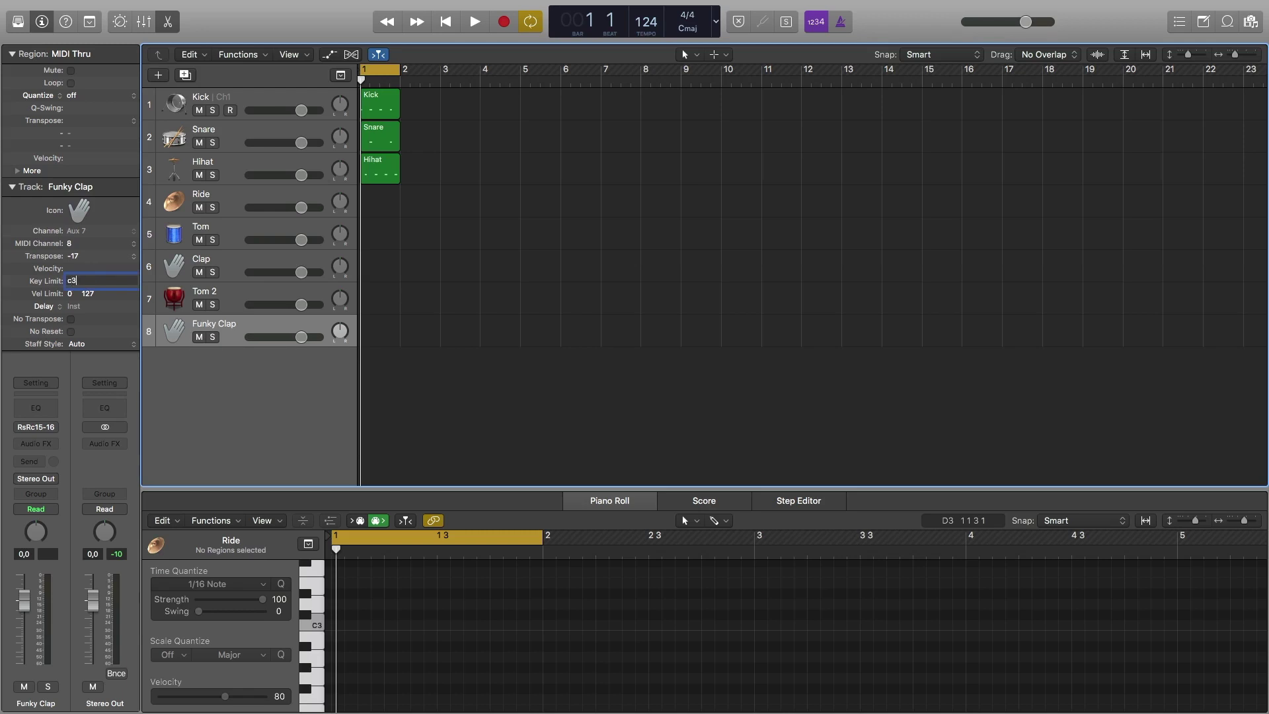
Step: Move the four Kick notes to C#3 and select the Snare region
click(395, 110)
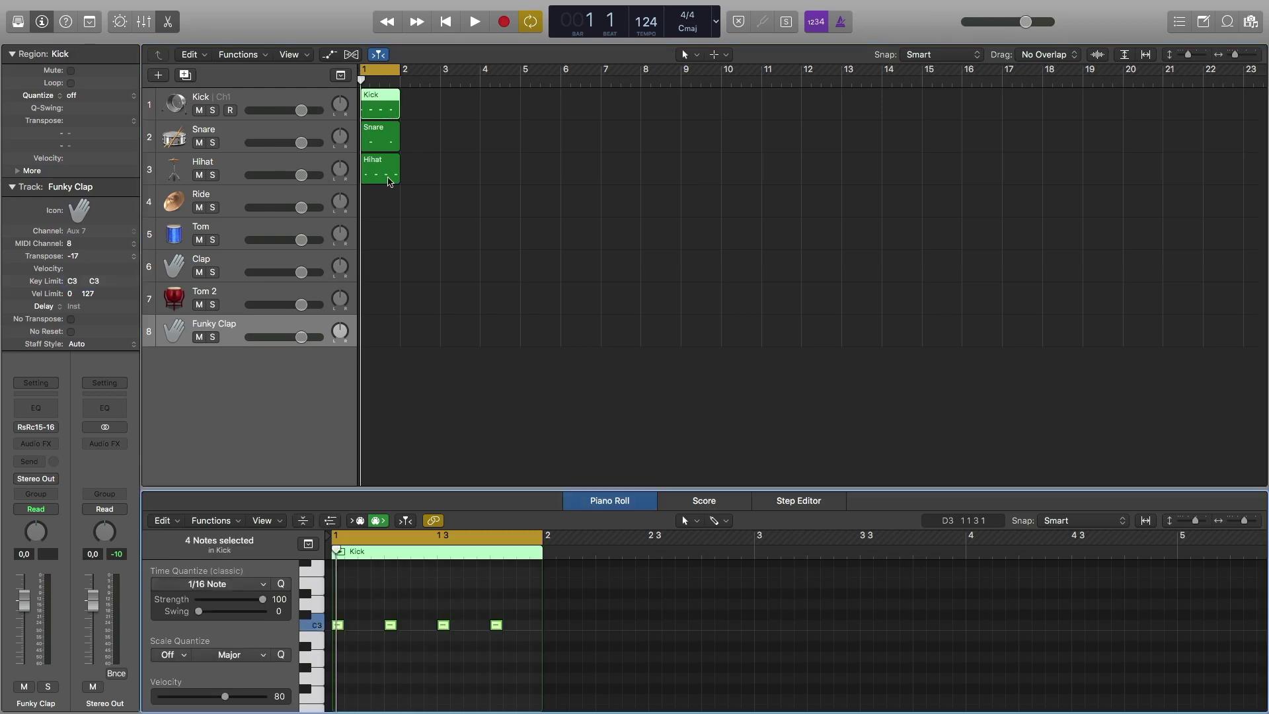
mouse_move(391, 624)
mouse_down()
mouse_move(390, 646)
mouse_move(390, 624)
mouse_up()
click(378, 147)
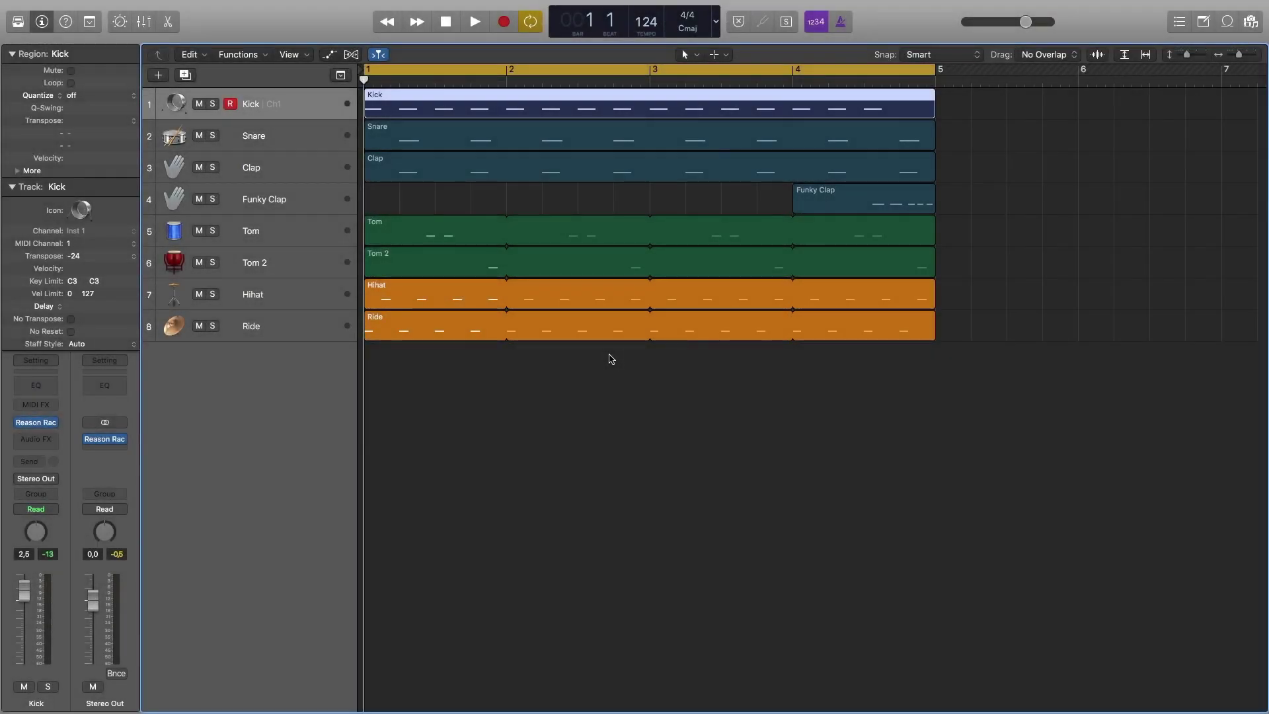
Step: Show the mixer, enlarge it to reveal more rows, and play the drum pattern
key(x)
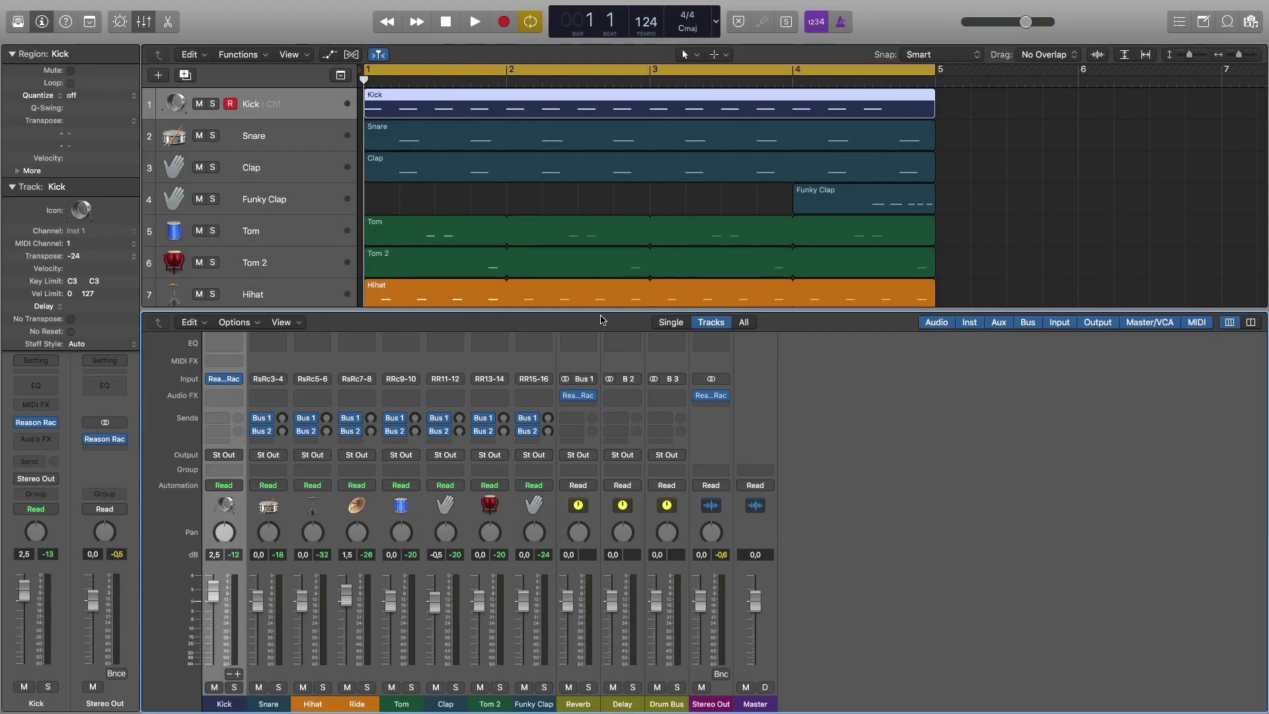
drag(599, 310, 586, 237)
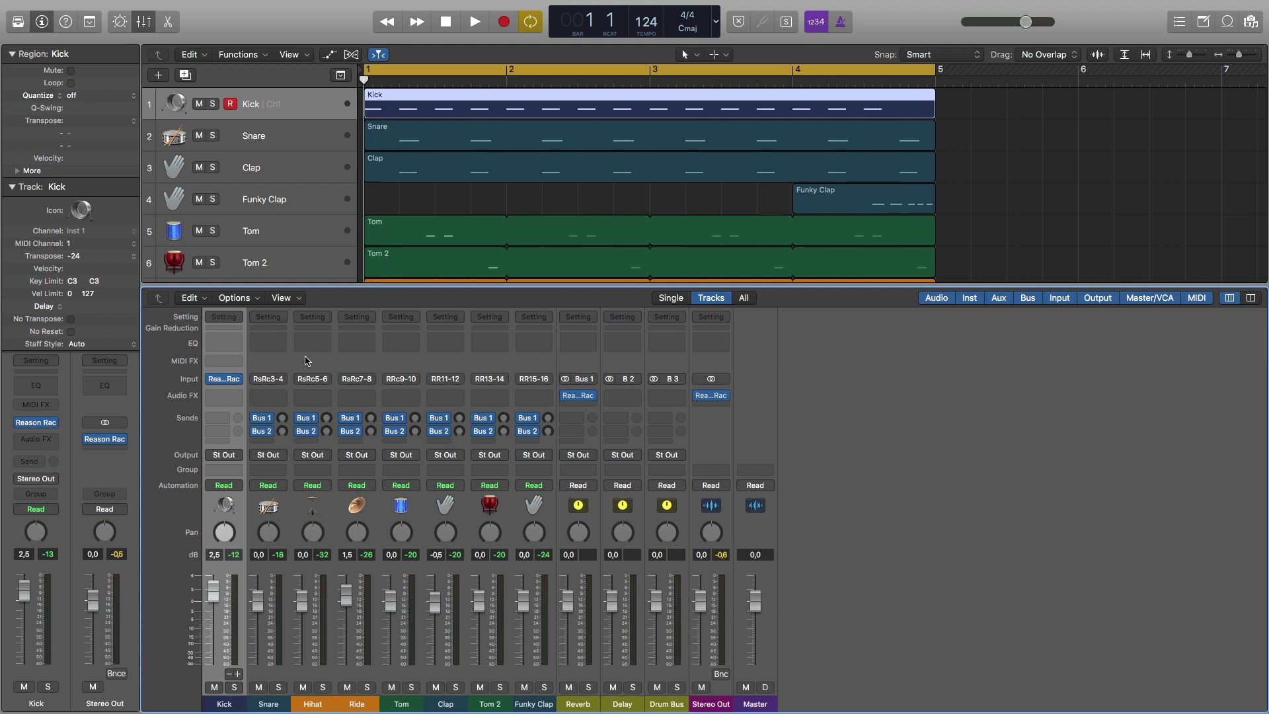
key(space)
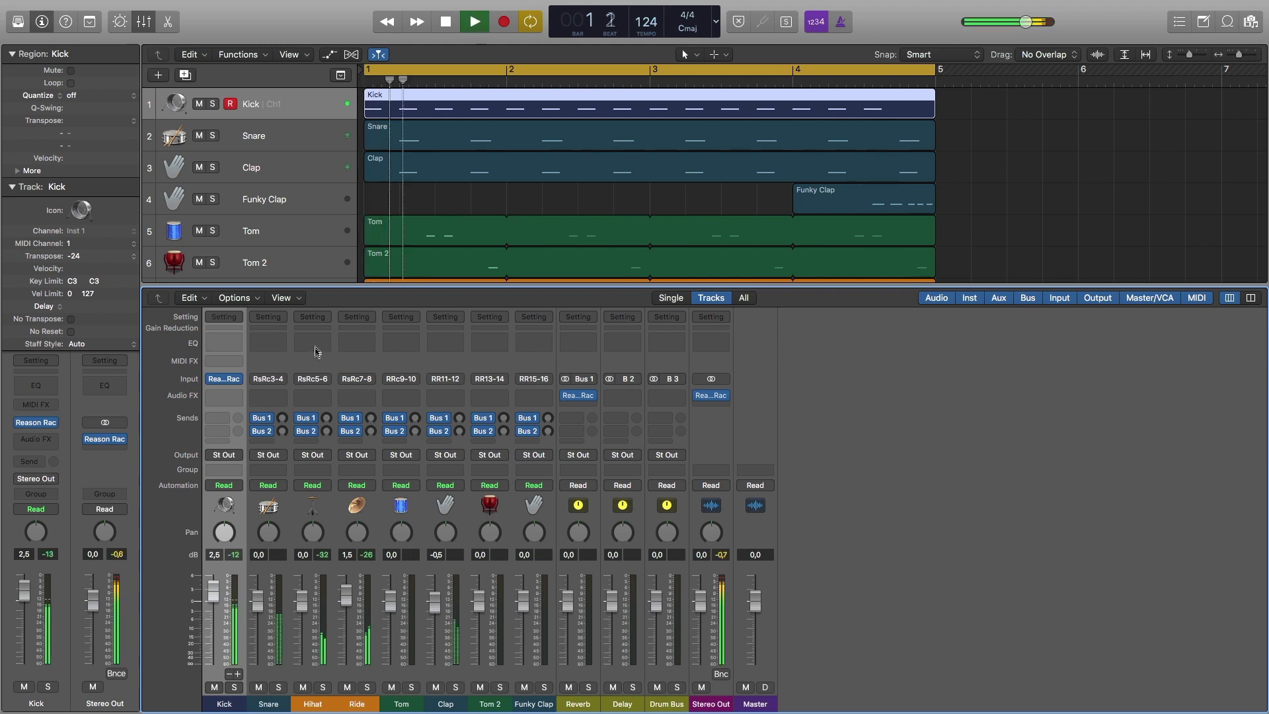
Step: Insert a Channel EQ on Hihat with a 24 dB/Oct low cut raised to about 1180 Hz
click(316, 348)
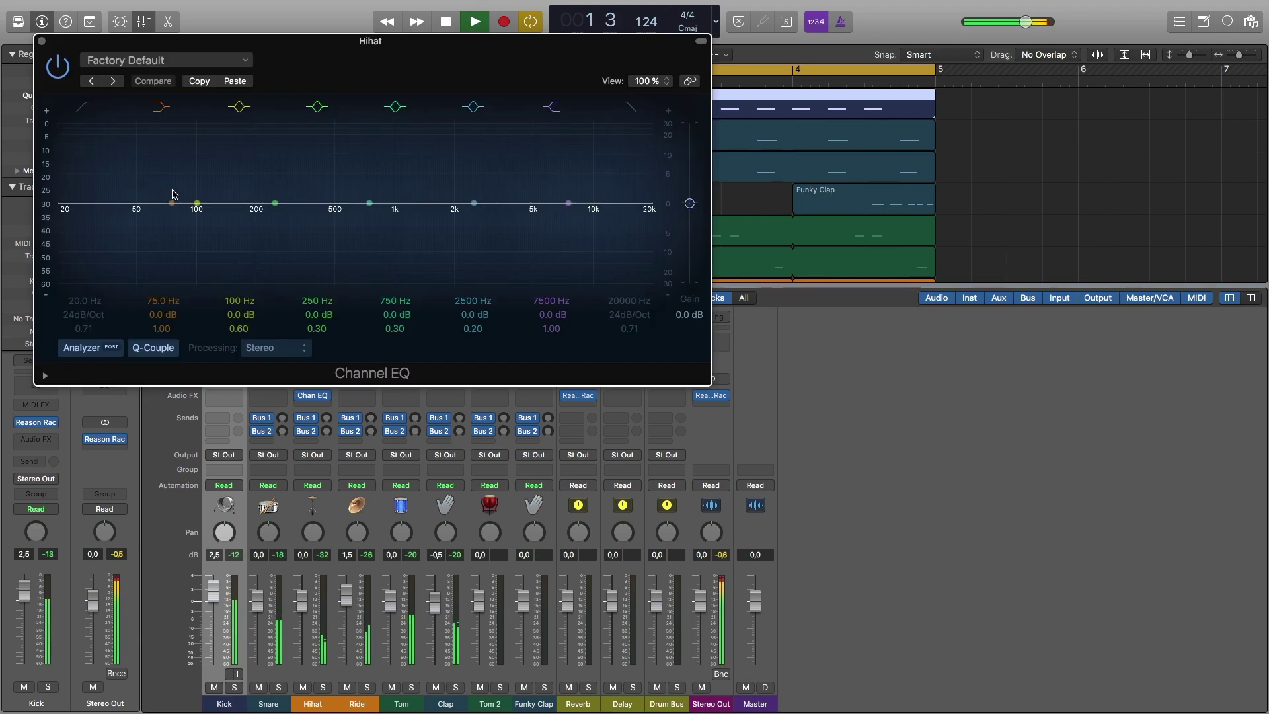
click(103, 266)
drag(92, 303, 91, 245)
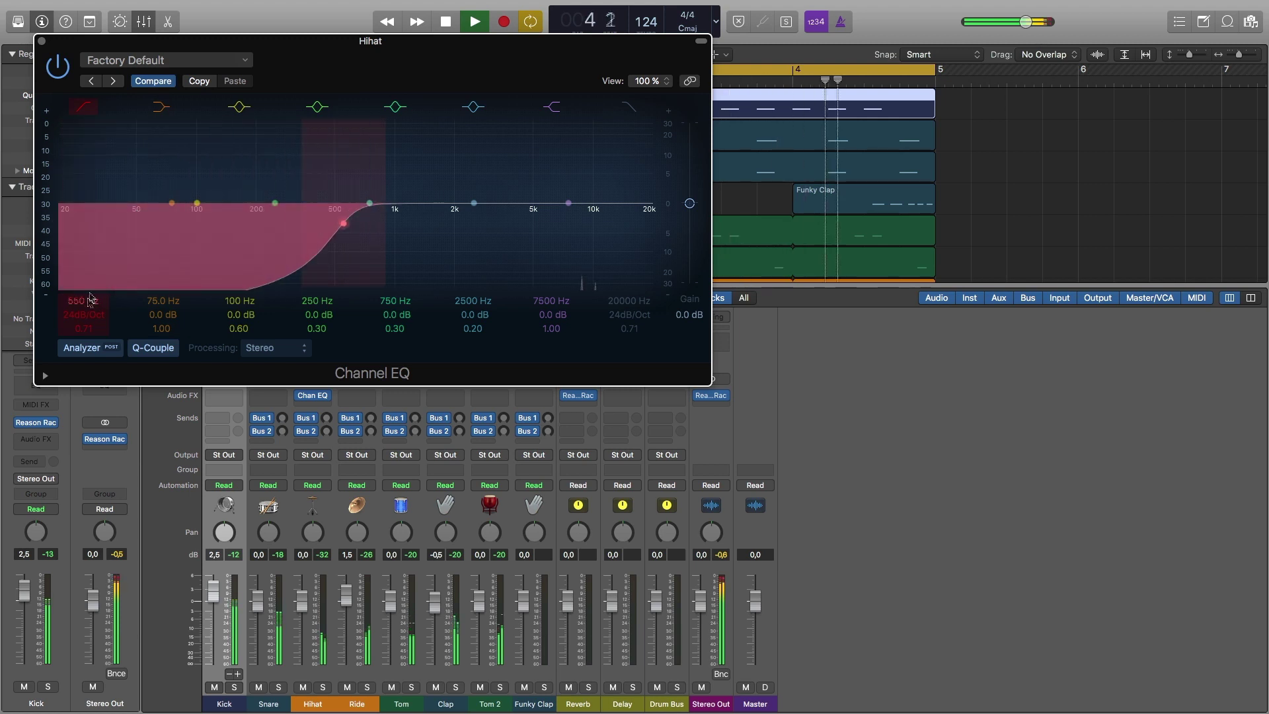
drag(91, 303, 83, 360)
click(43, 42)
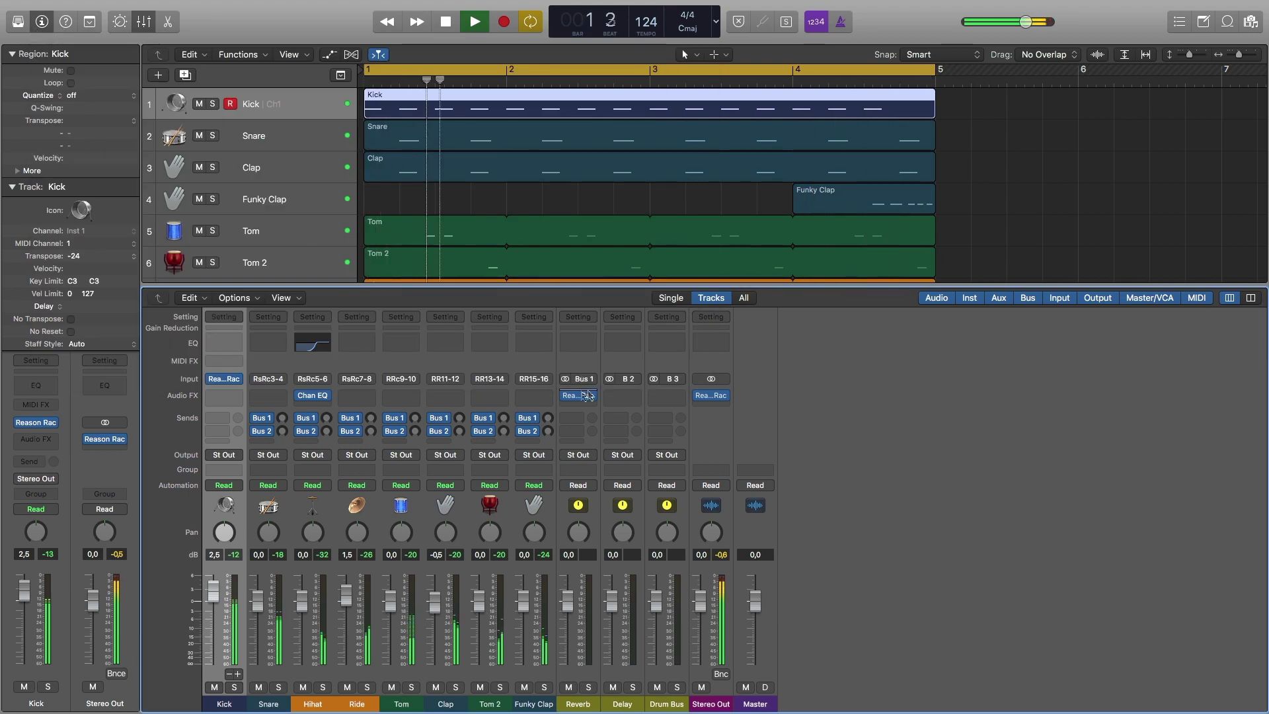
Step: Check the reverb plugin, then set reverb sends: Clap at -20.0, Funky Clap at -14.2
click(577, 396)
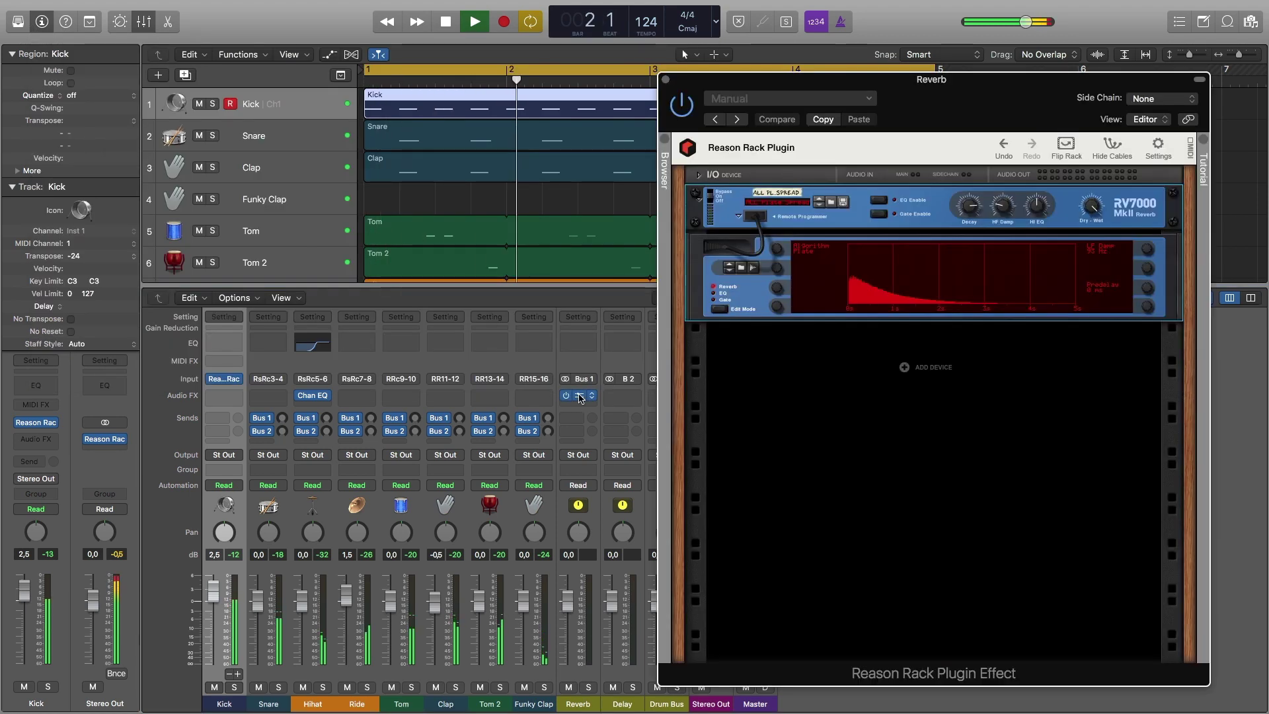
click(665, 79)
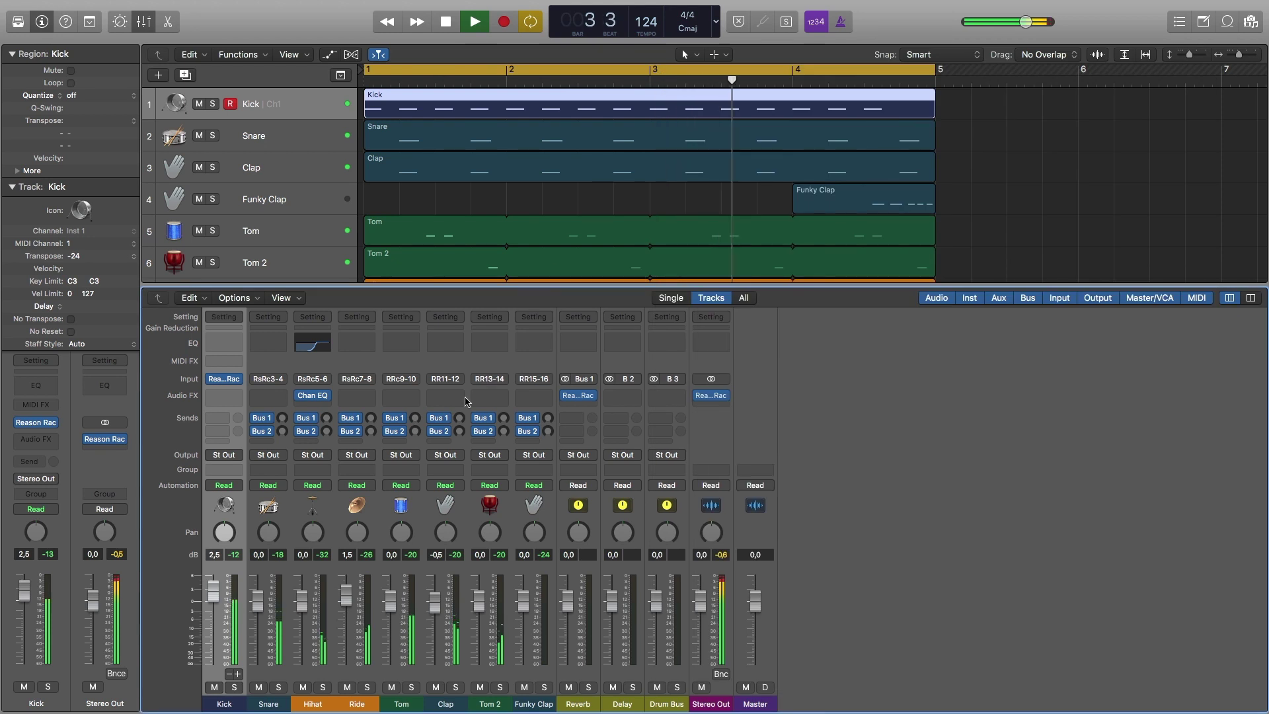
drag(459, 417, 416, 388)
drag(548, 417, 548, 399)
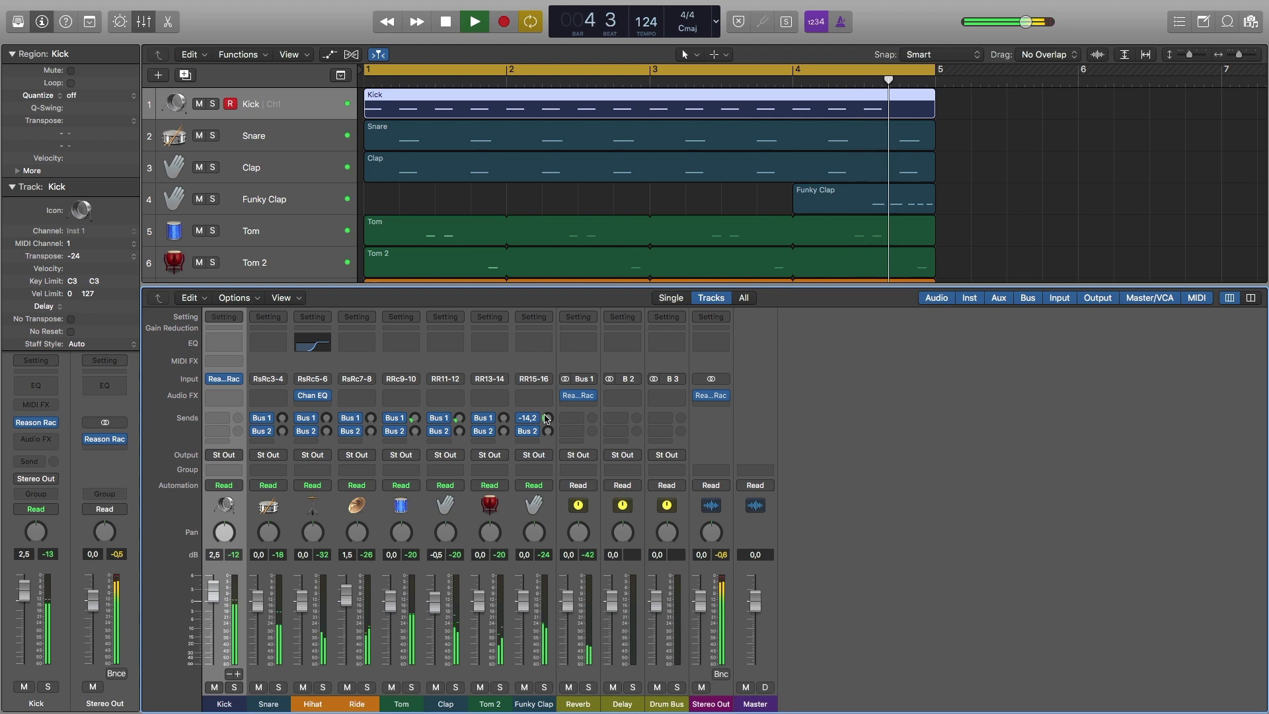
click(636, 396)
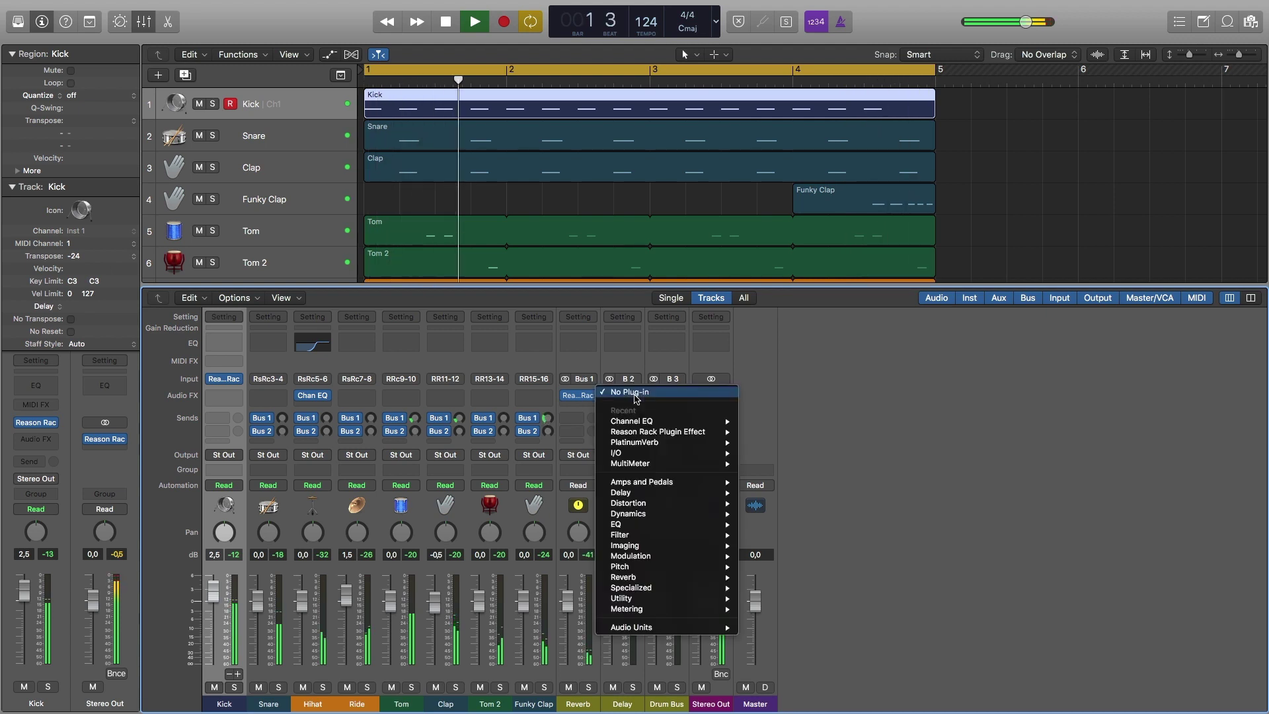
Step: Insert a stereo Reason Rack Plugin Effect on Delay and add The Echo device
mouse_move(698, 559)
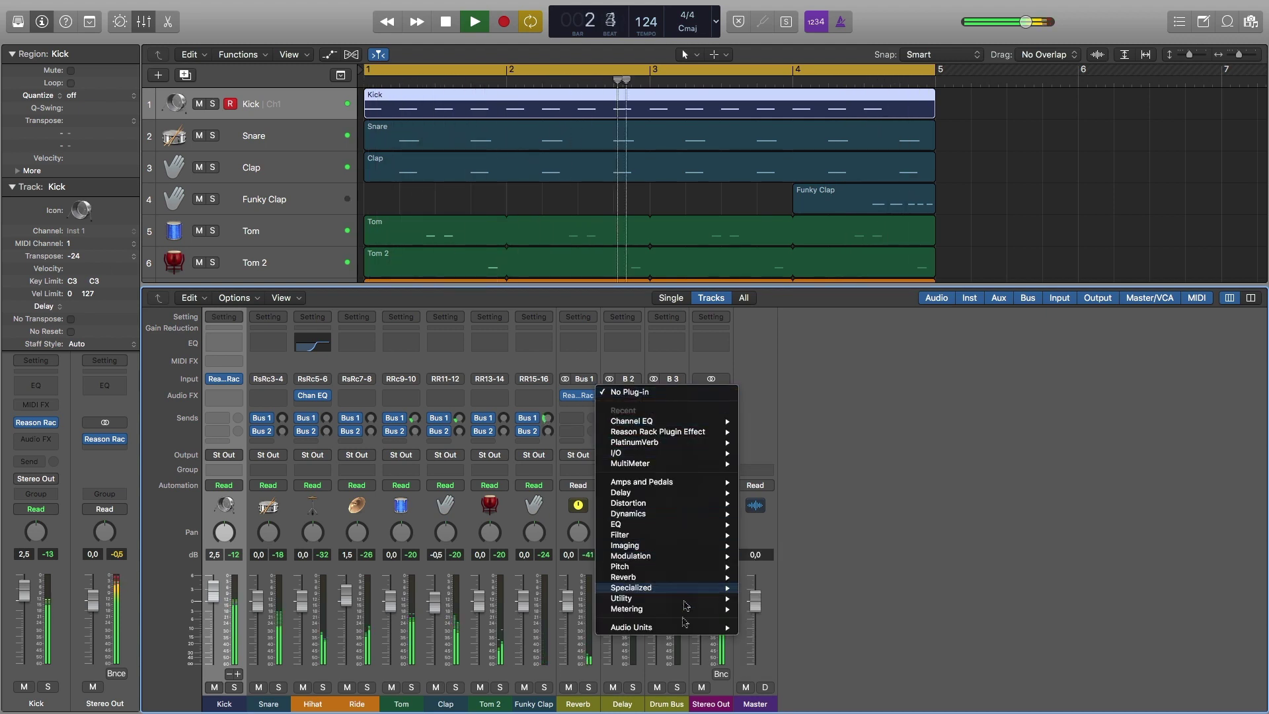
mouse_move(714, 627)
mouse_move(830, 653)
click(1000, 654)
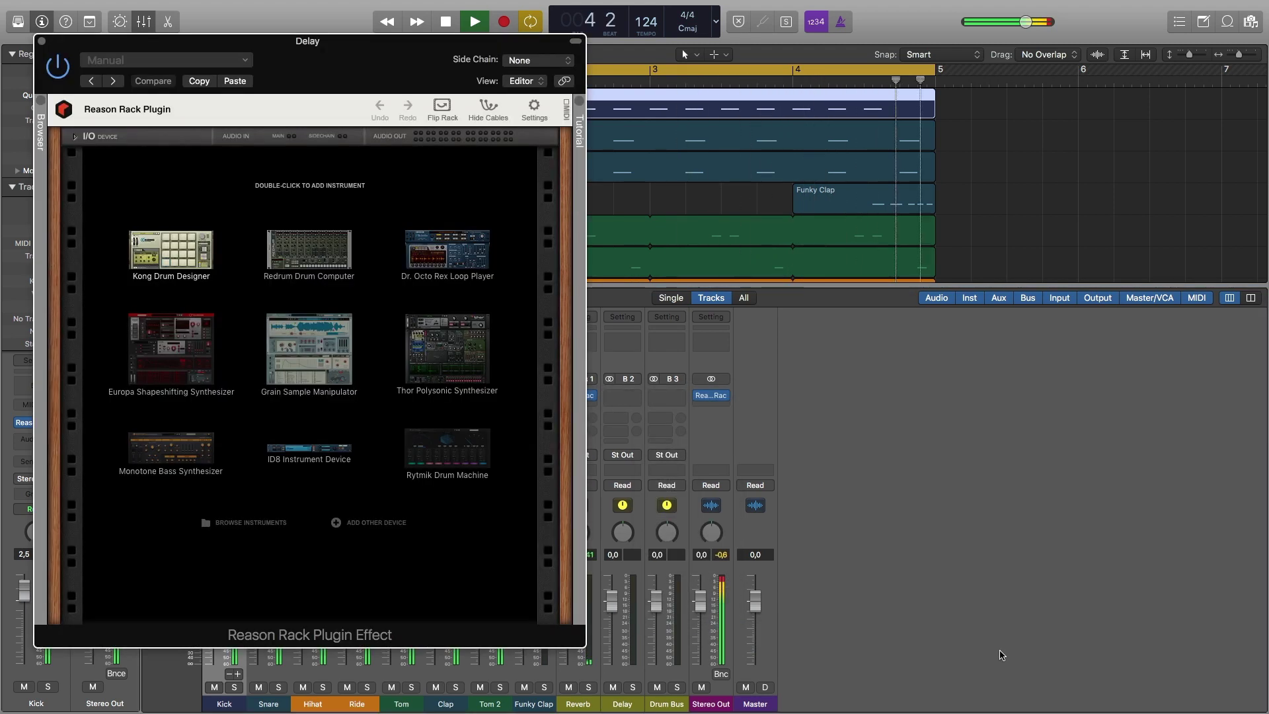
click(378, 519)
mouse_move(449, 568)
click(520, 666)
drag(291, 47, 953, 93)
Step: Set delay sends to -13.0 on Clap and -17.0 on Funky Clap, then close the plugin
click(462, 432)
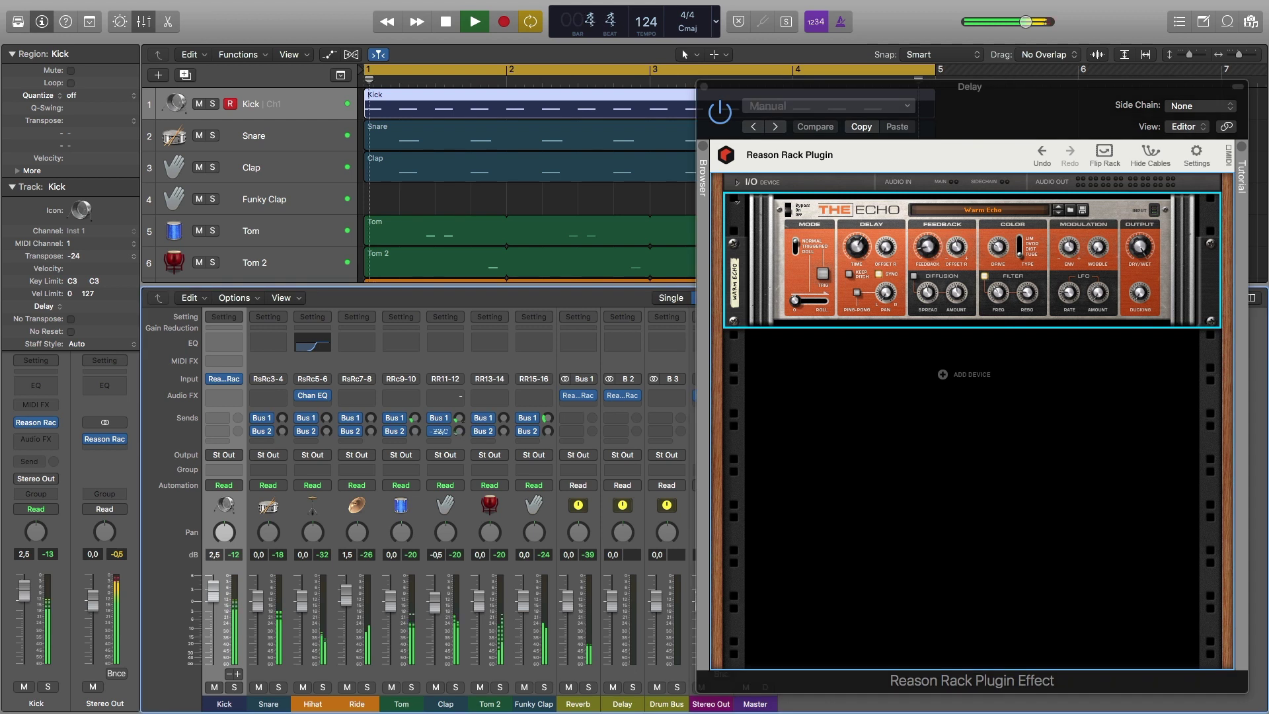
drag(459, 433, 458, 428)
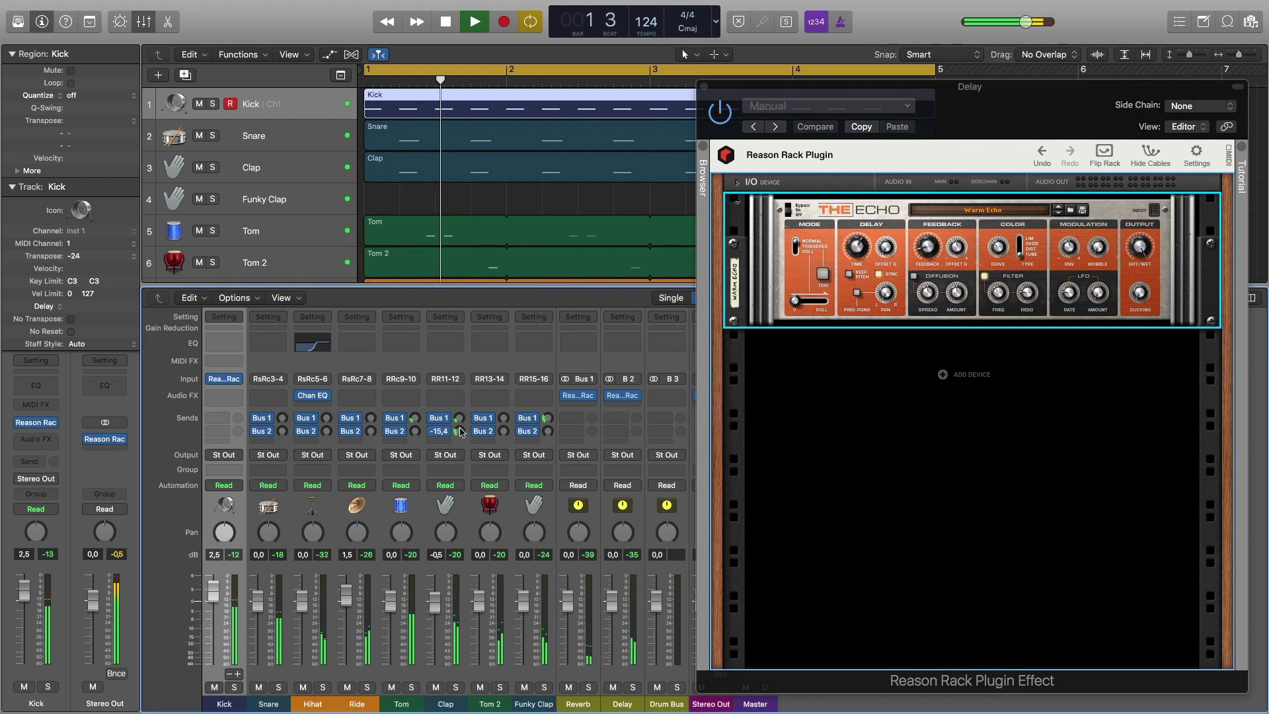
click(547, 432)
drag(547, 435, 547, 423)
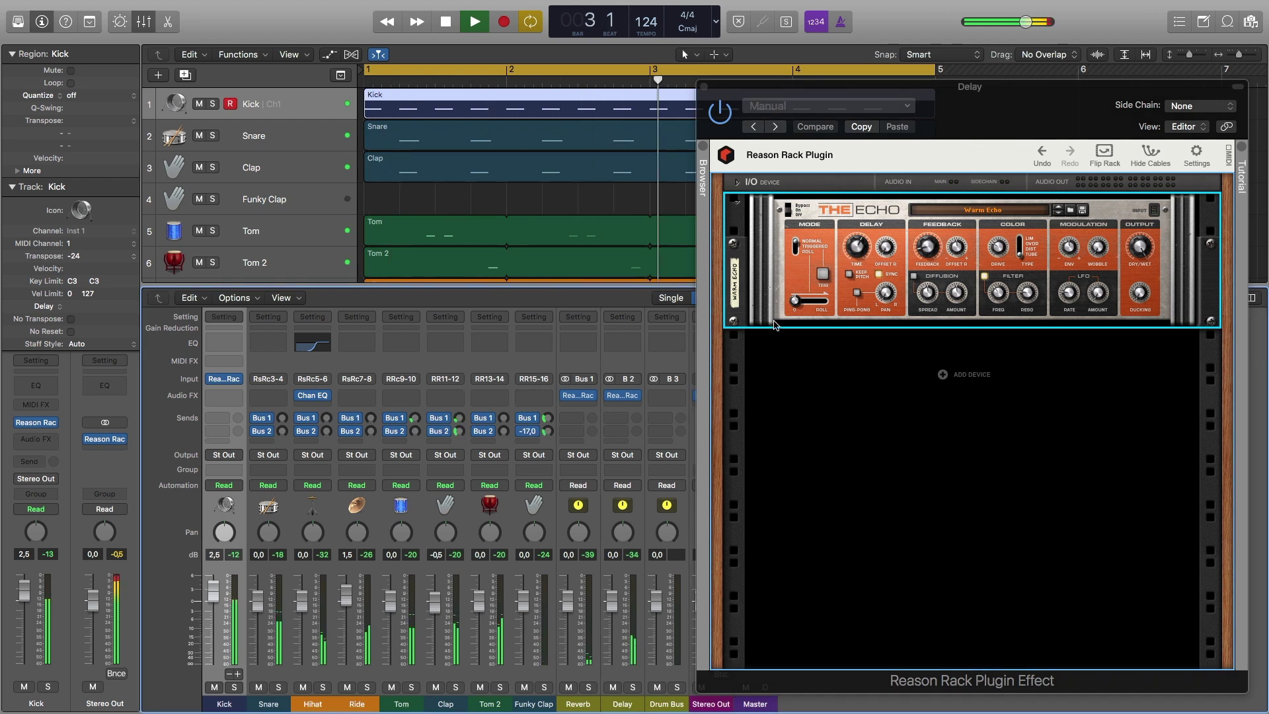
click(864, 249)
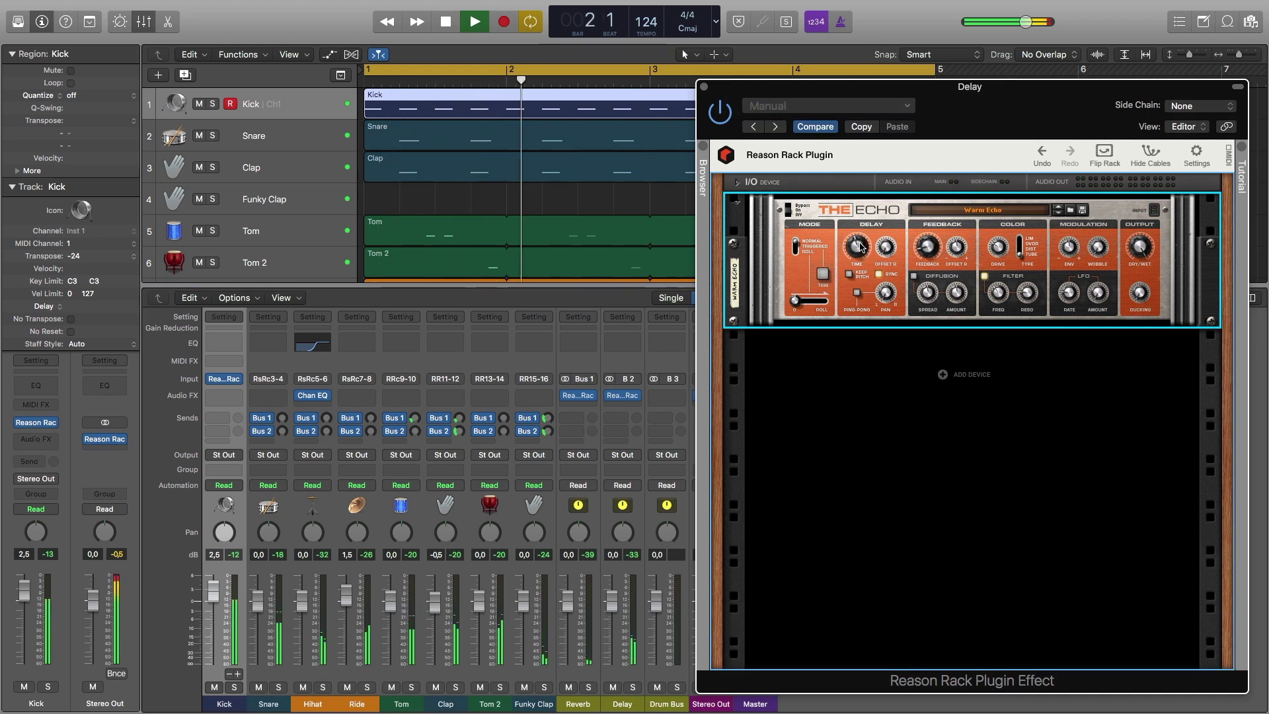
mouse_move(861, 245)
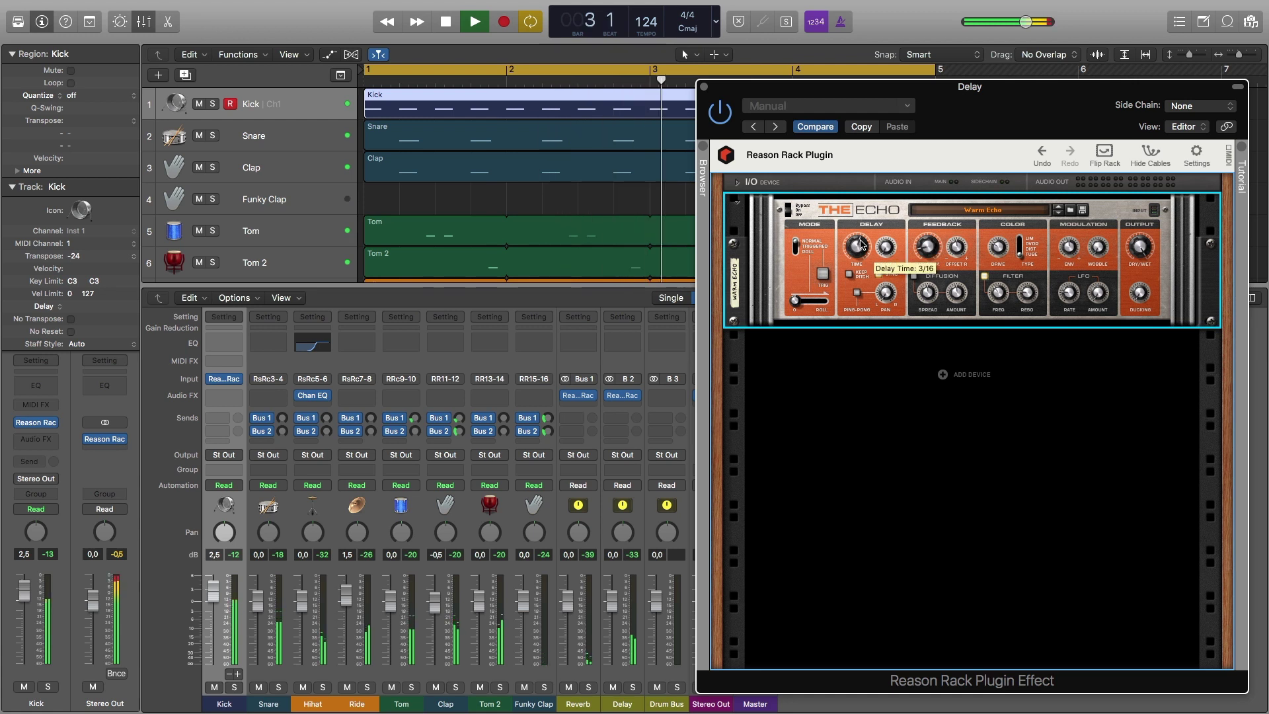
click(704, 86)
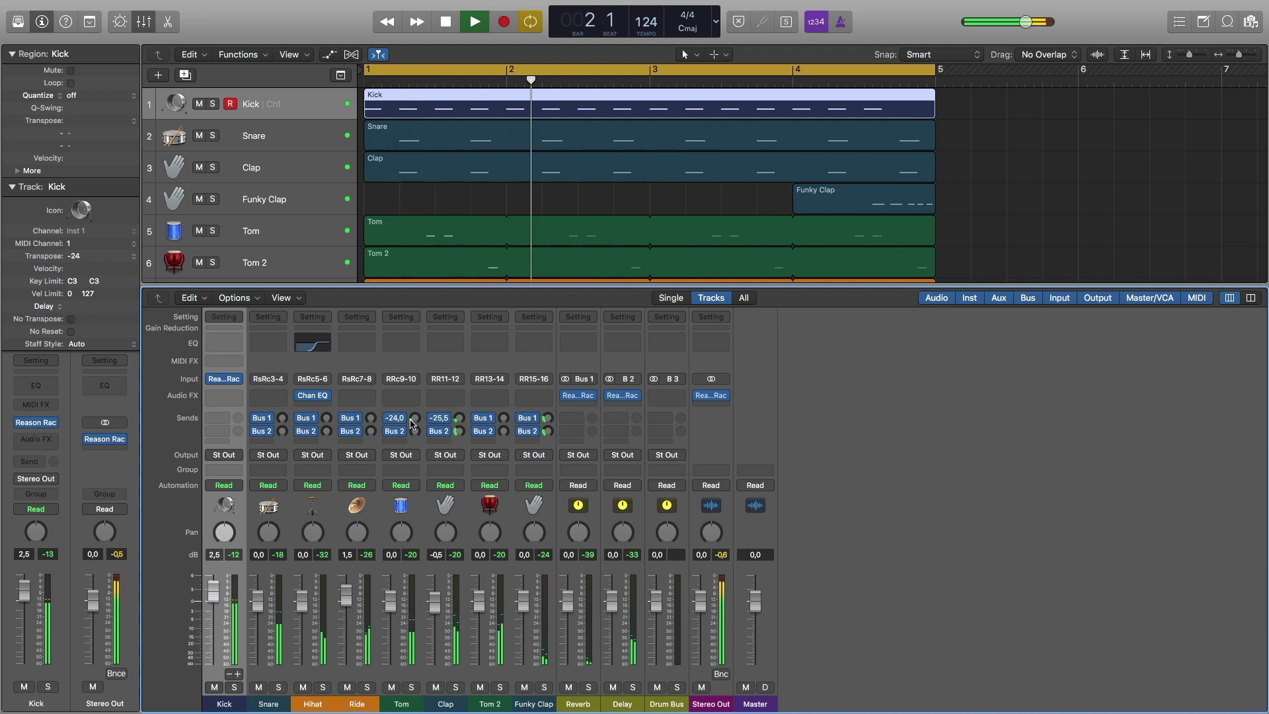
Step: Stop playback and route Snare through Funky Clap outputs to Bus 3, the Drum Bus
key(space)
click(279, 674)
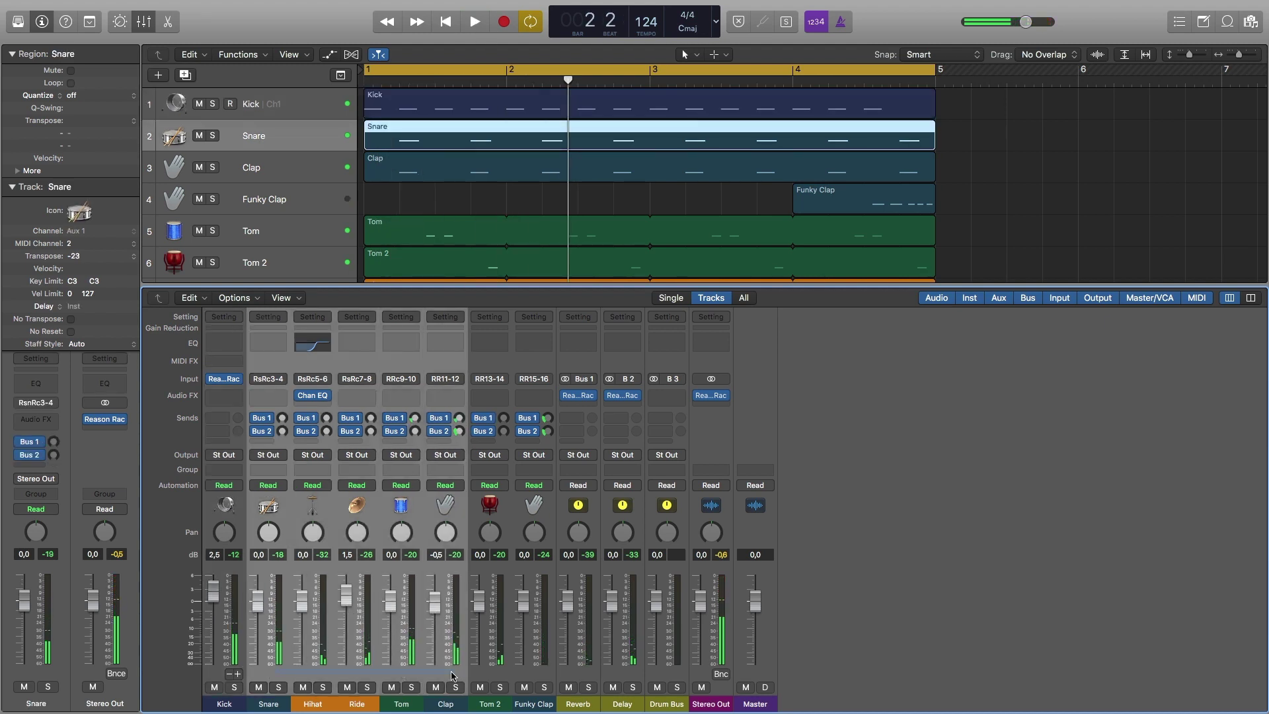
right_click(539, 679)
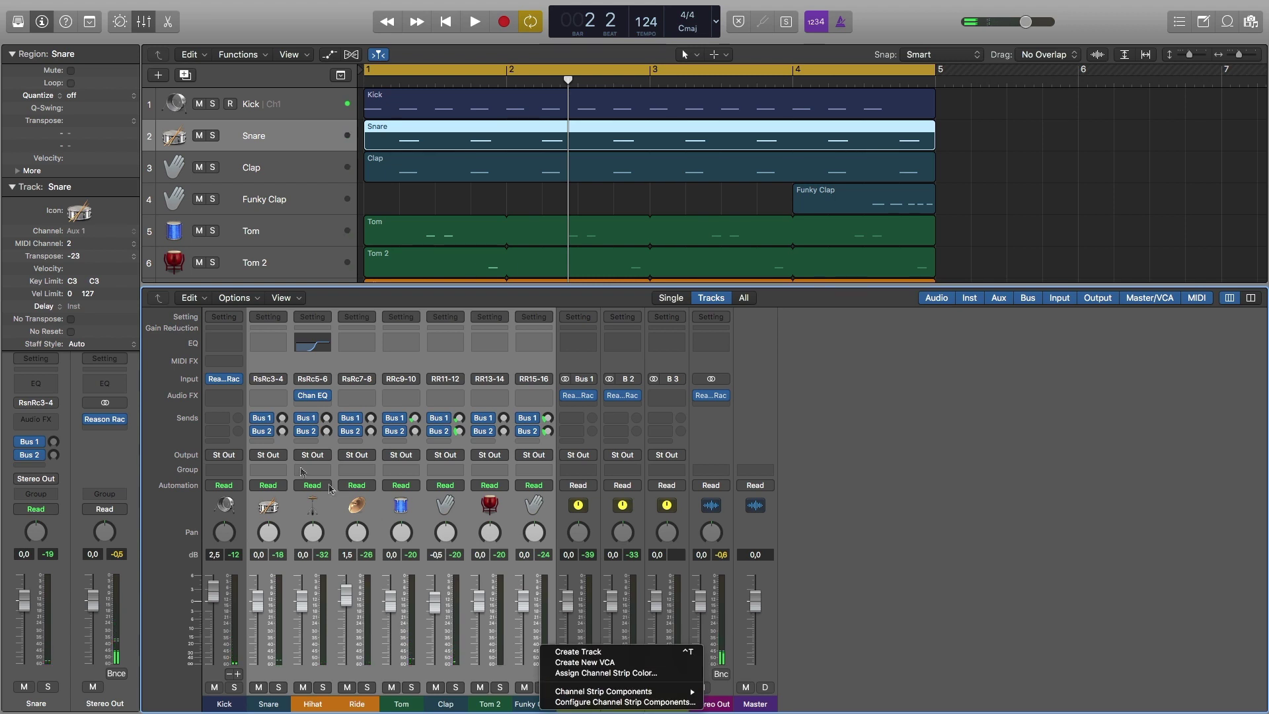
click(276, 458)
click(268, 455)
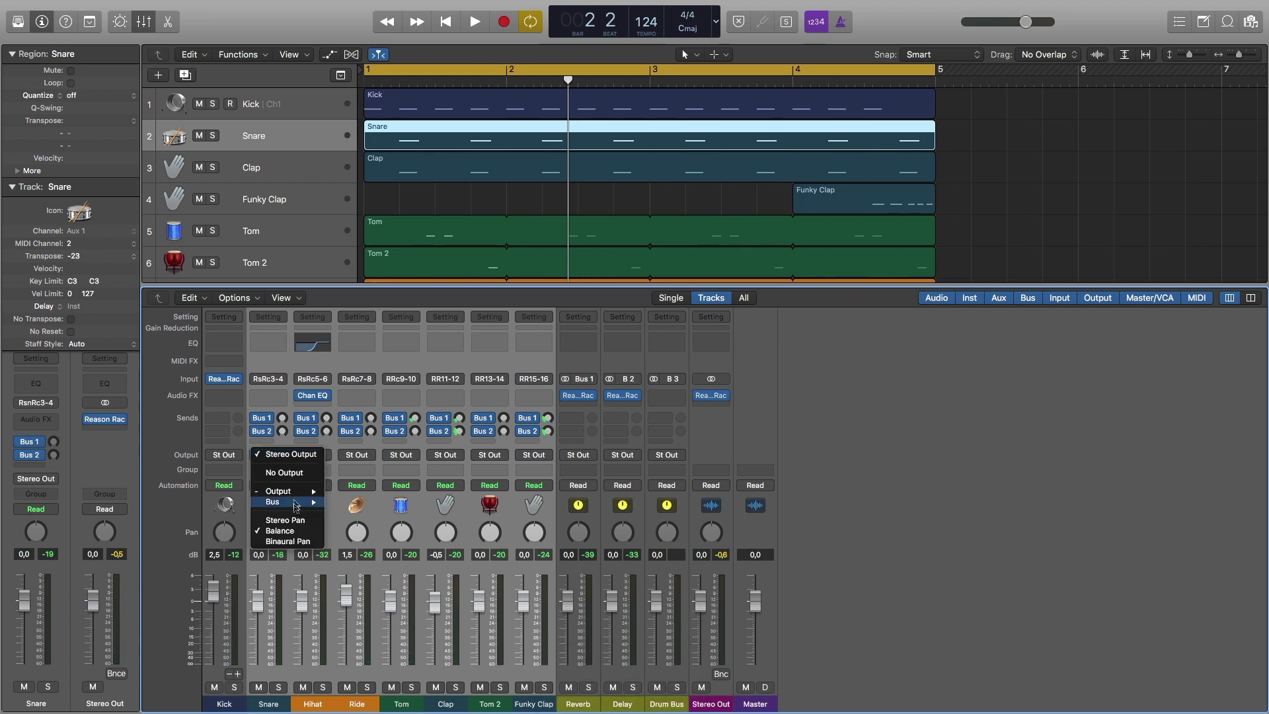
mouse_move(296, 504)
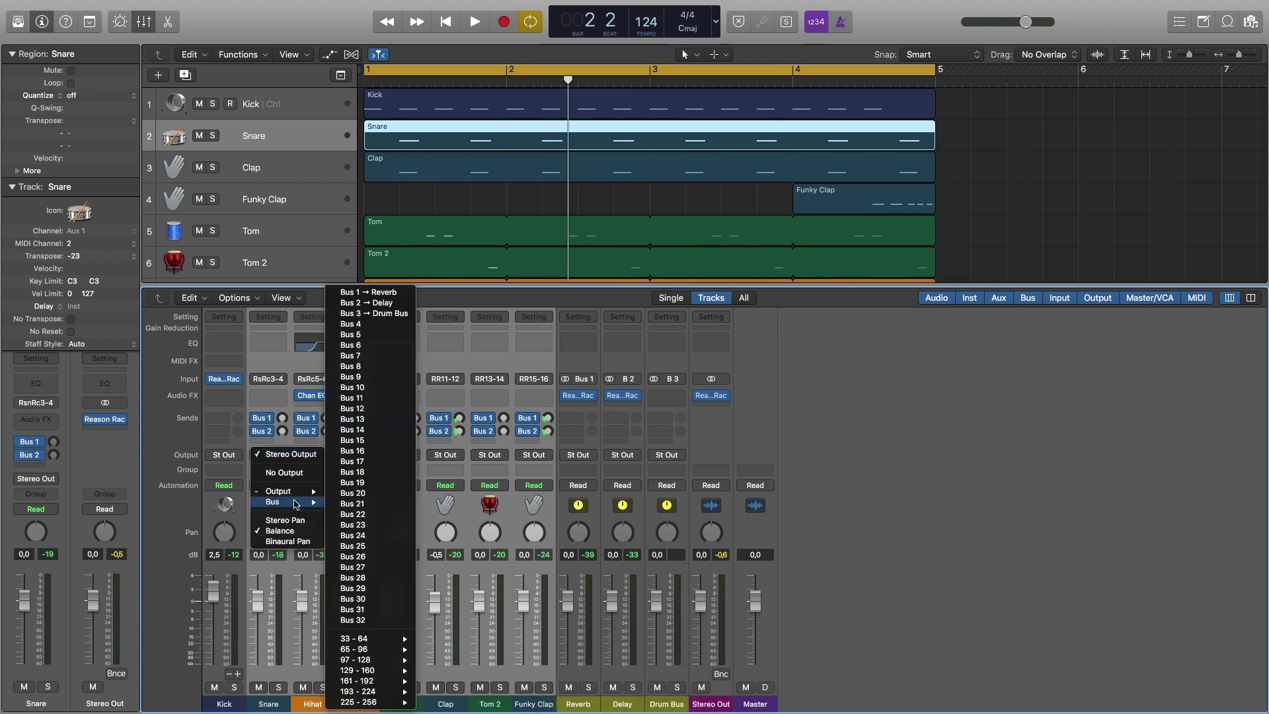
click(357, 313)
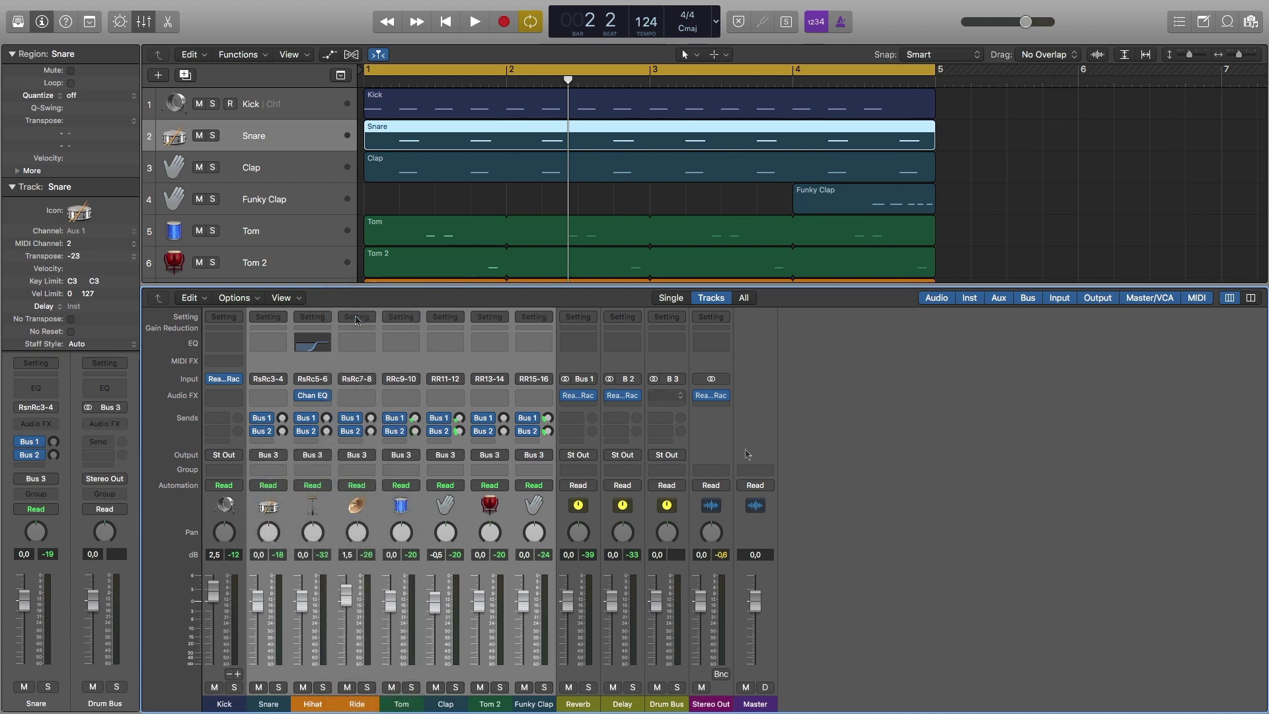
Step: Play from bar 1 with the Drum Bus soloed
click(668, 702)
key(space)
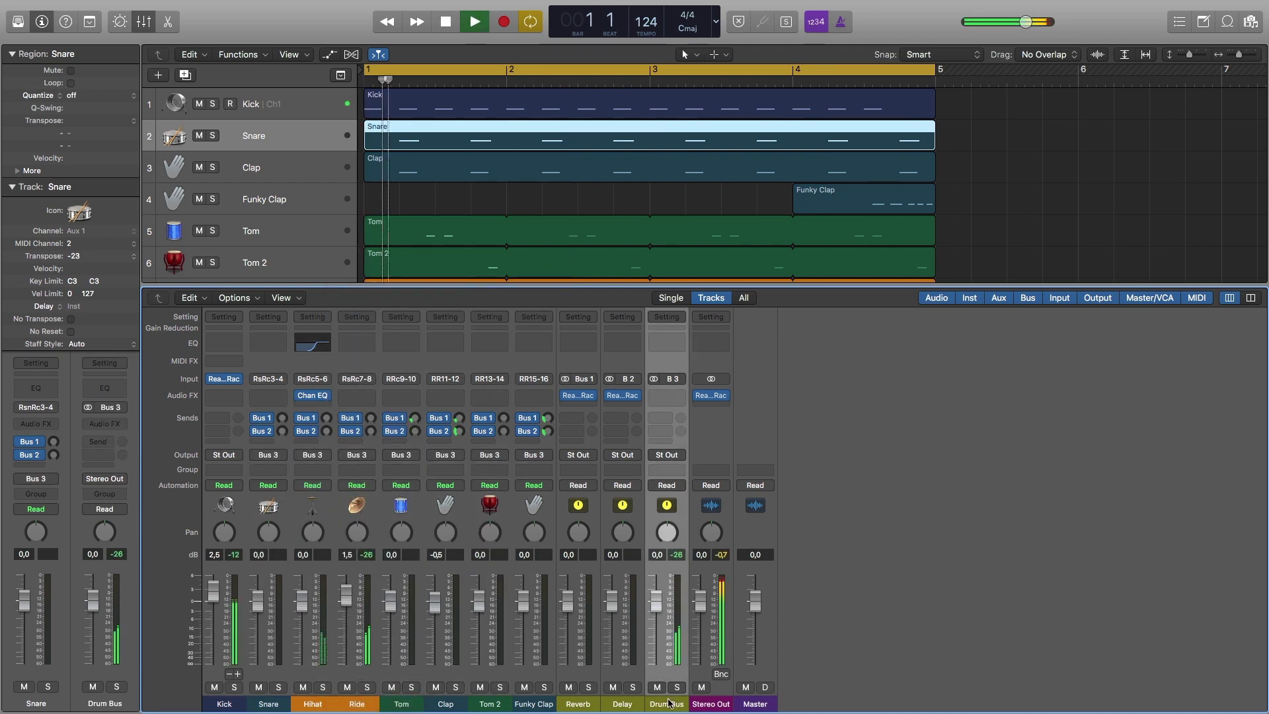
click(676, 688)
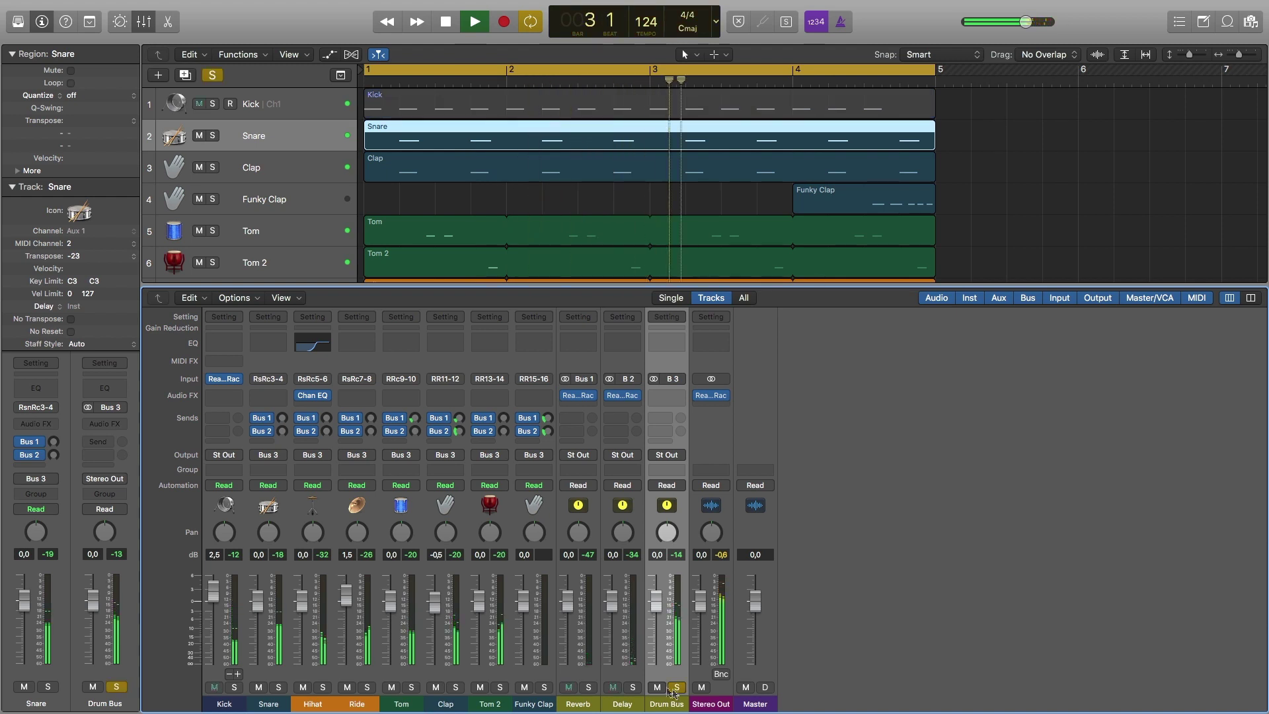
Step: Insert the stereo Reason Rack Plugin Effect on the Drum Bus
click(677, 399)
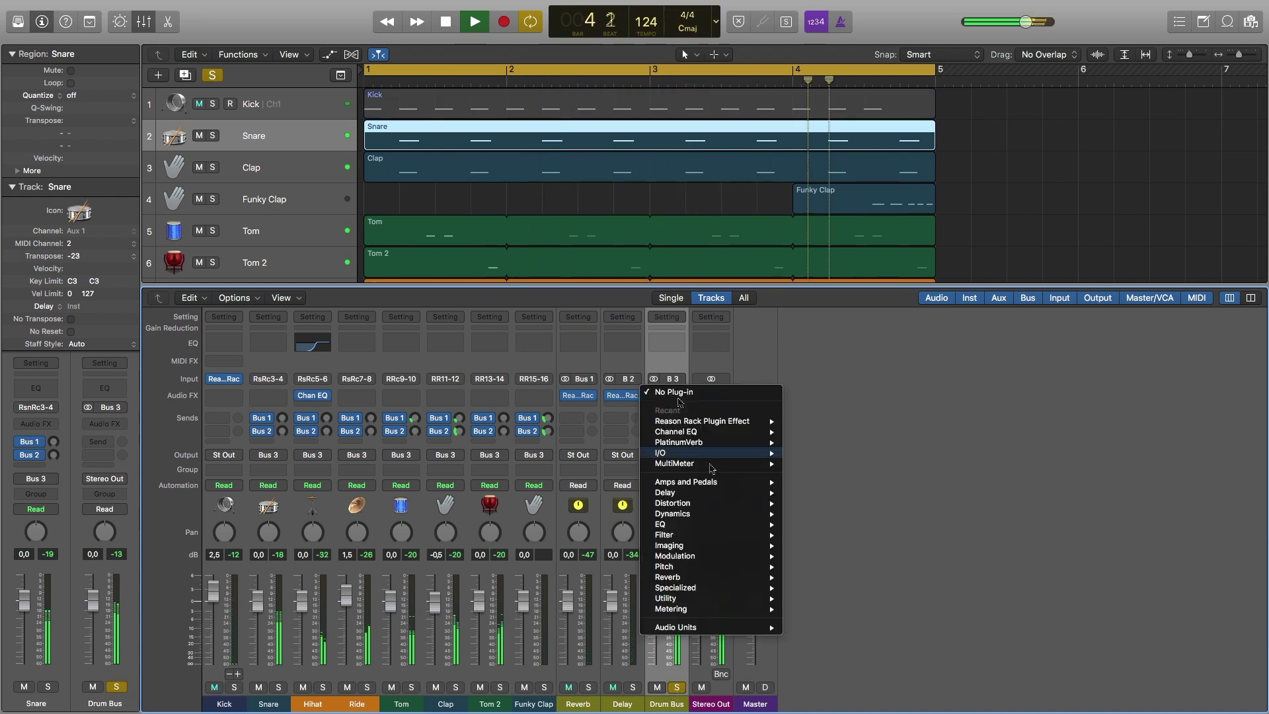
mouse_move(720, 628)
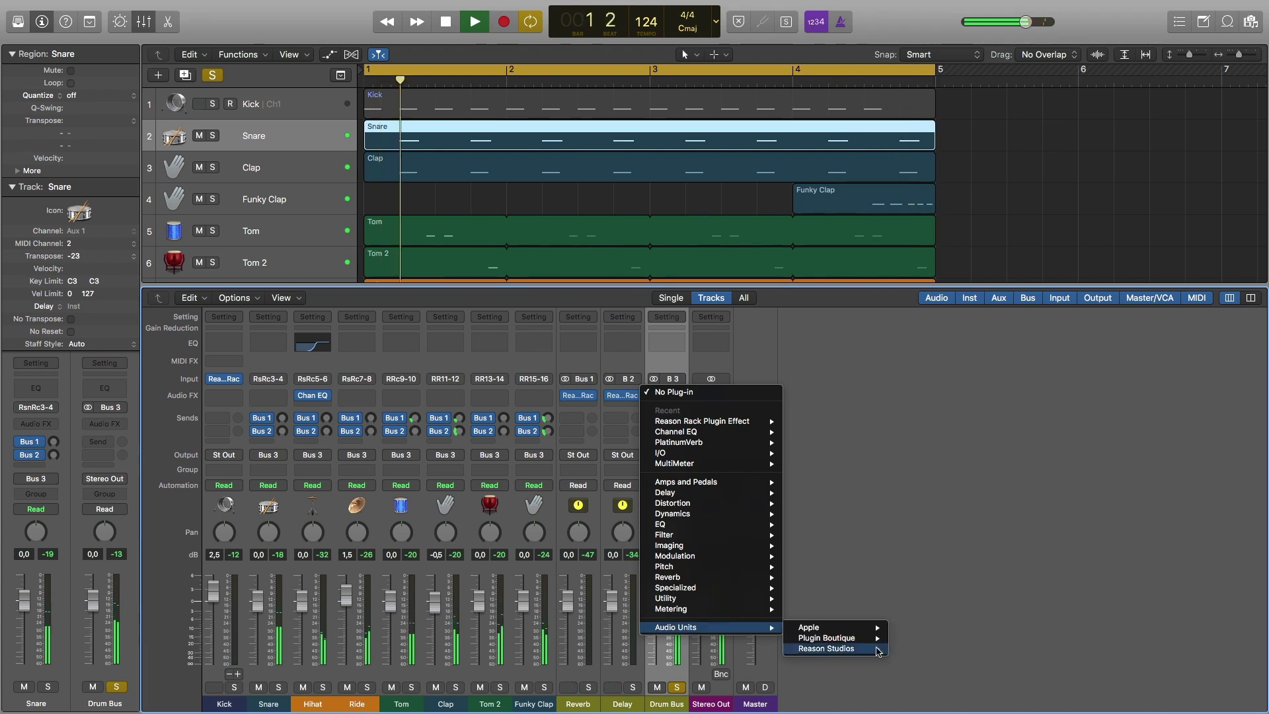
mouse_move(834, 648)
mouse_move(1011, 648)
click(1056, 648)
Step: Add a Master Bus Compressor to the rack, lower its threshold to -26,72 dB, and close the window
click(381, 523)
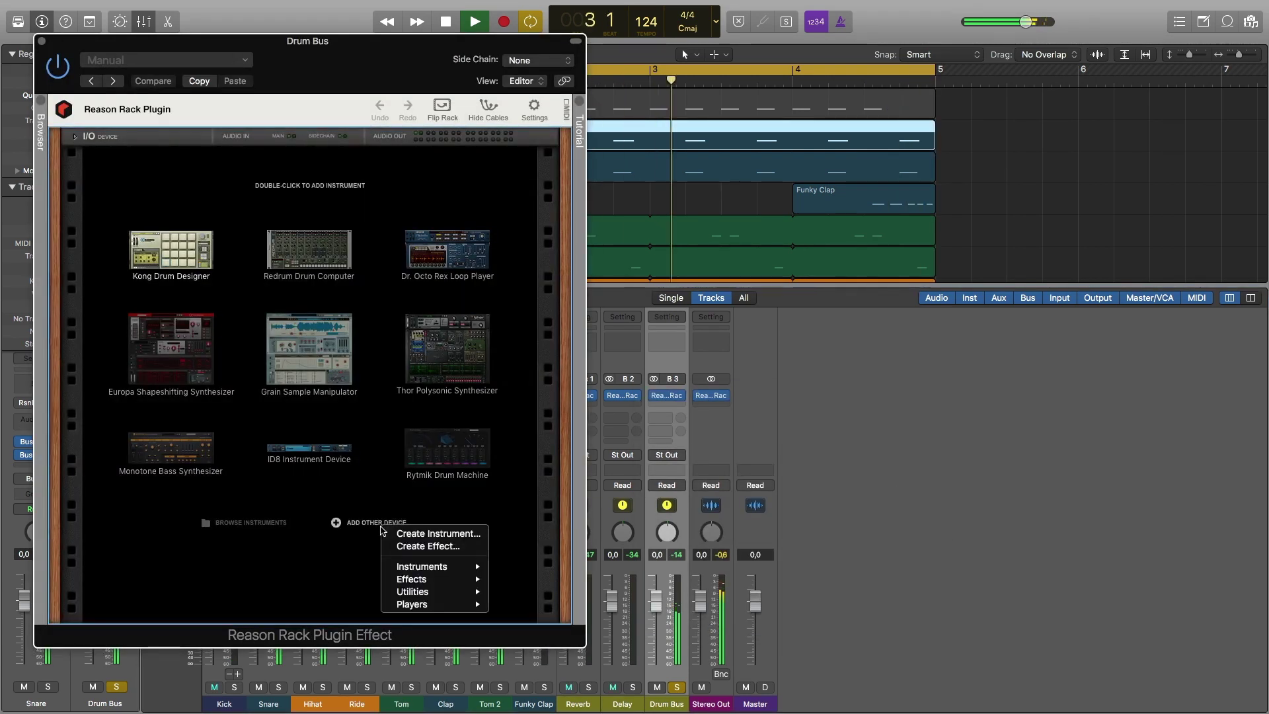
mouse_move(488, 581)
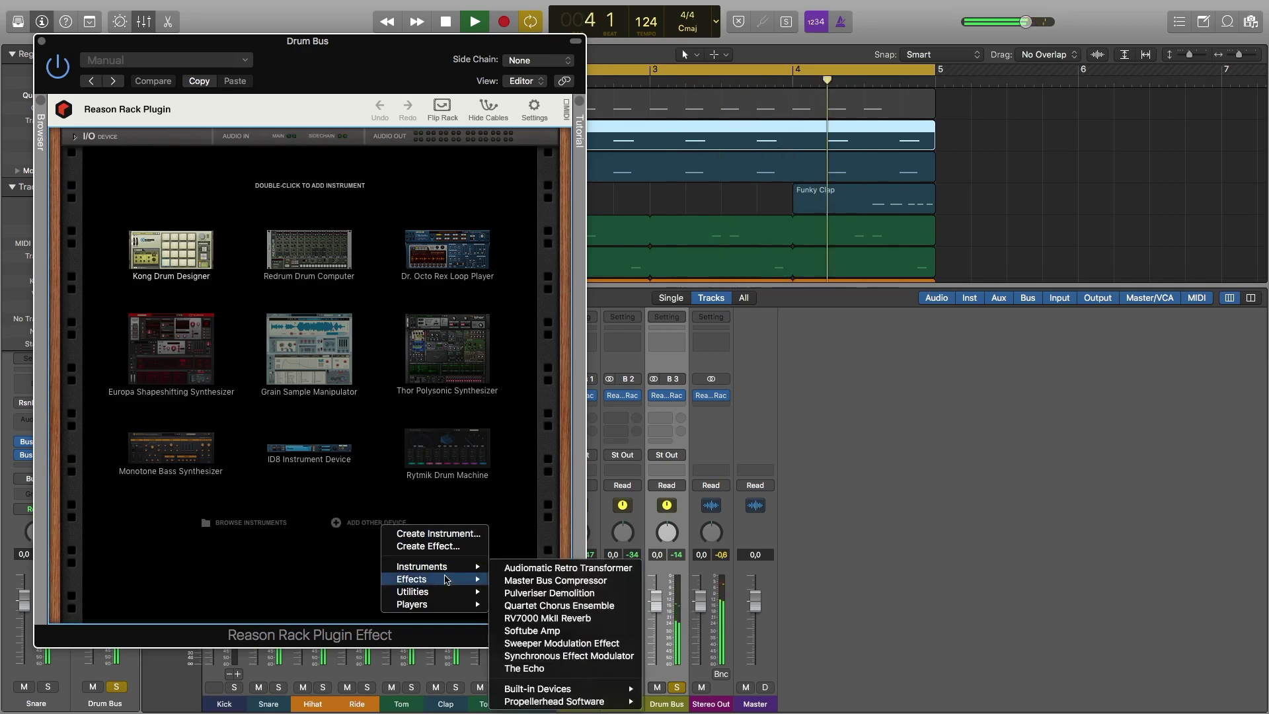
click(522, 580)
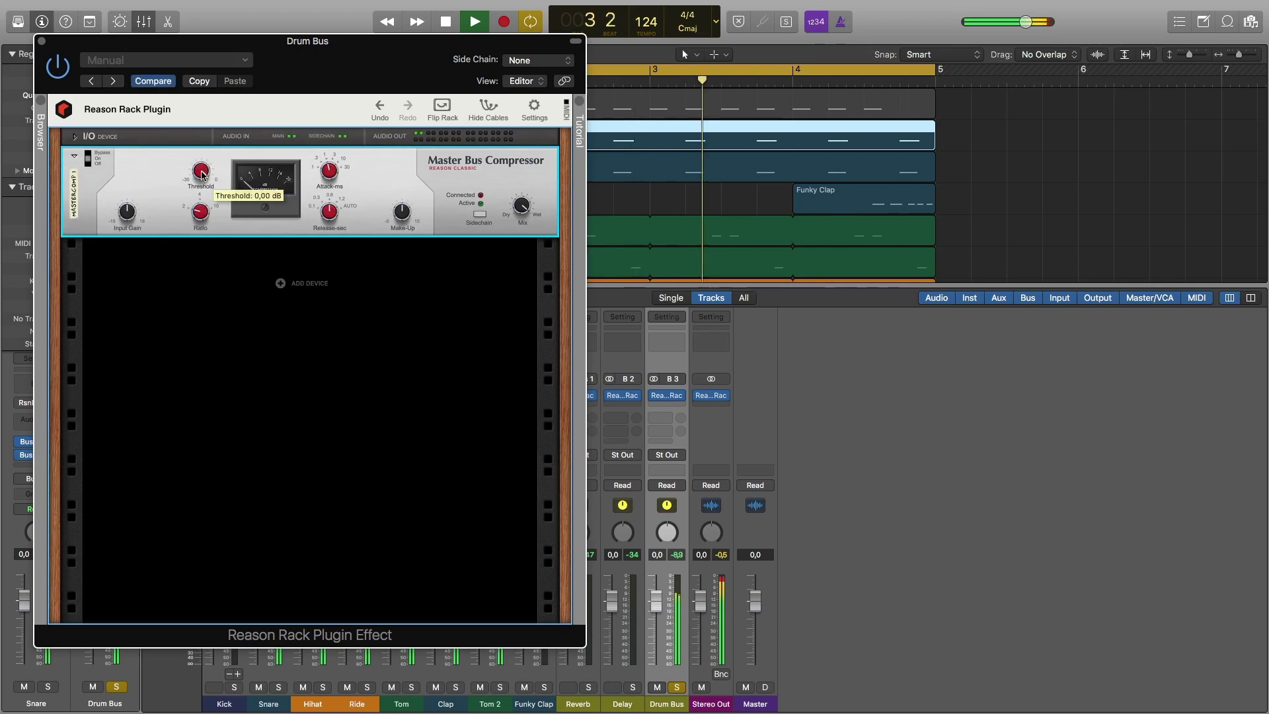
drag(203, 175, 206, 213)
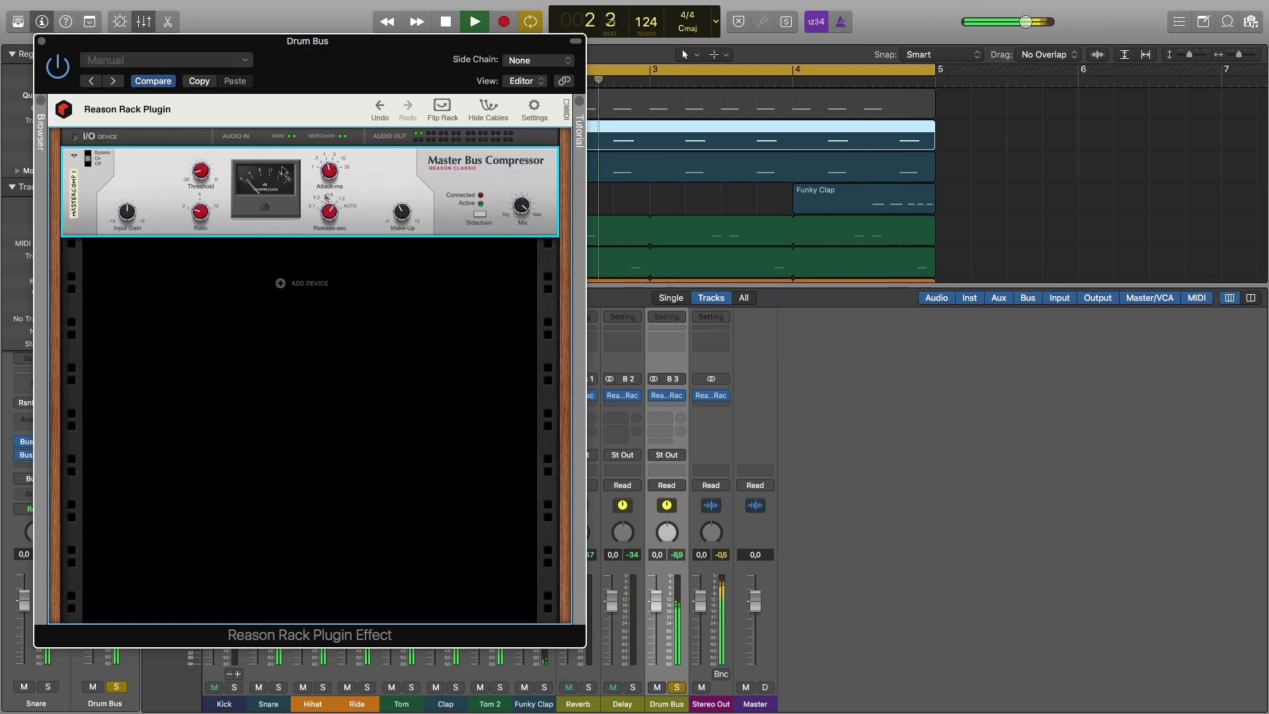
click(41, 41)
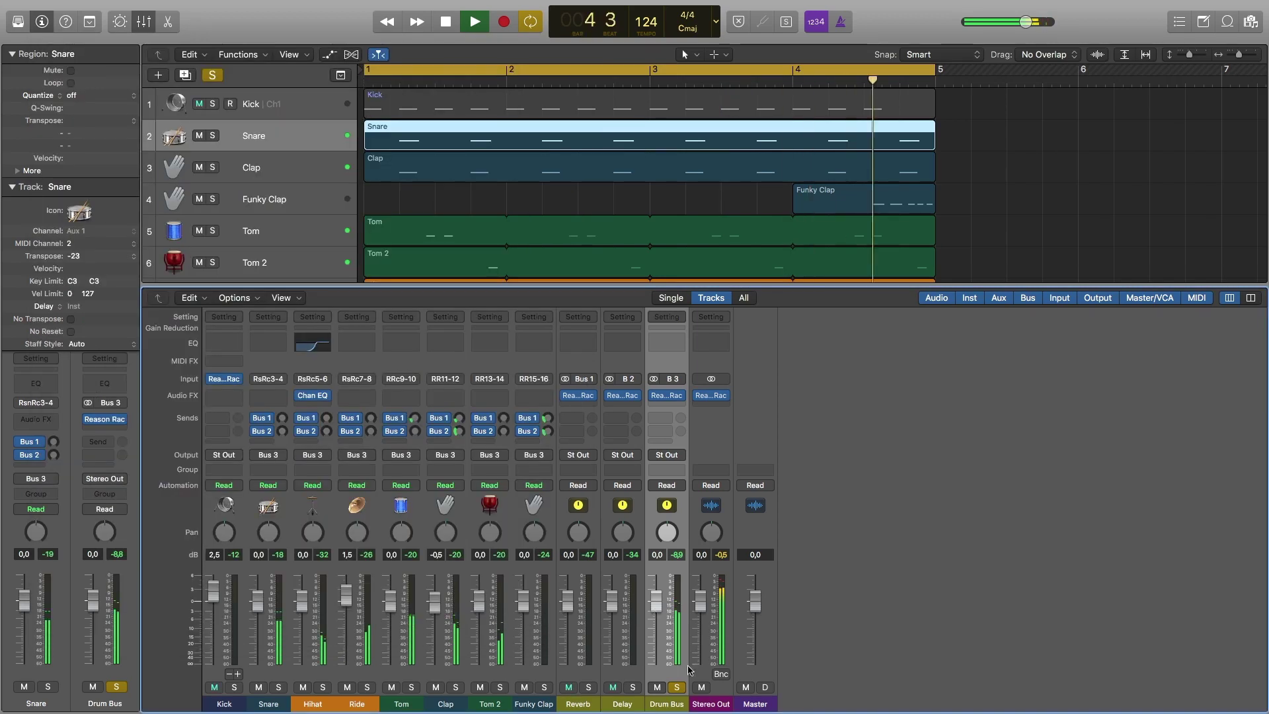
Step: Unsolo the Drum Bus, lower its fader to -1,3 dB, and select the Kick track
click(677, 687)
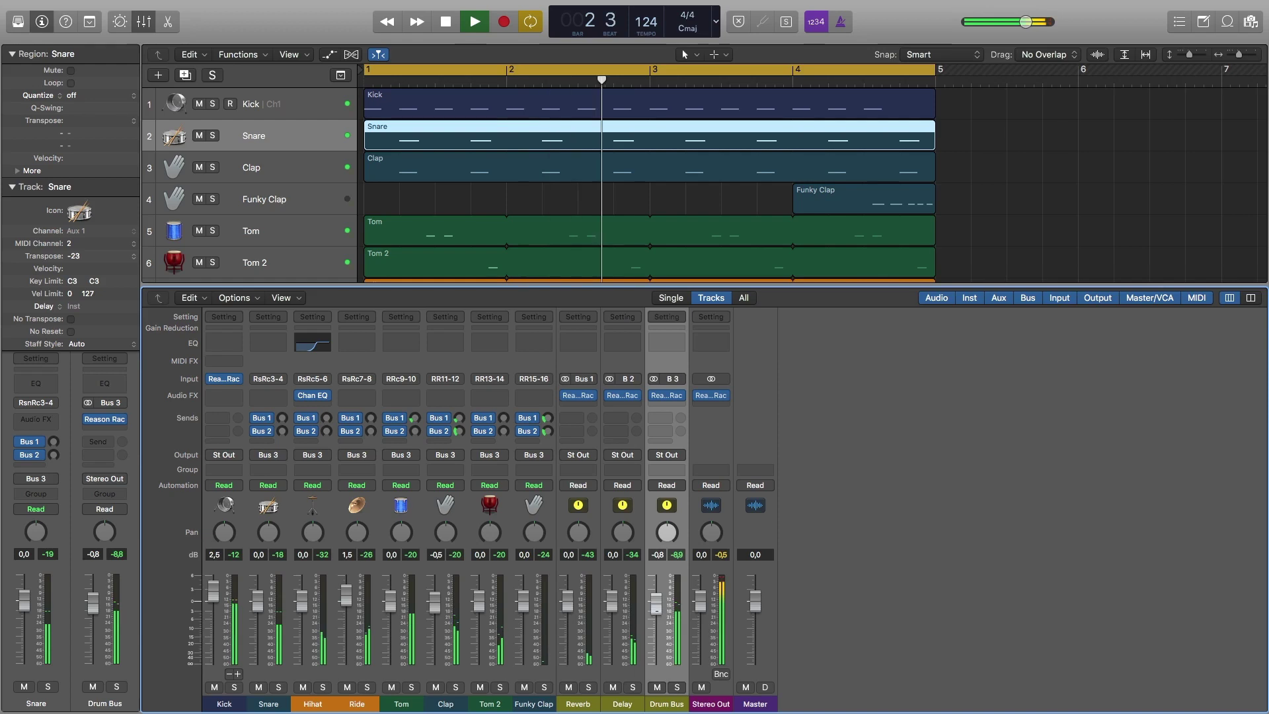
drag(657, 610, 657, 613)
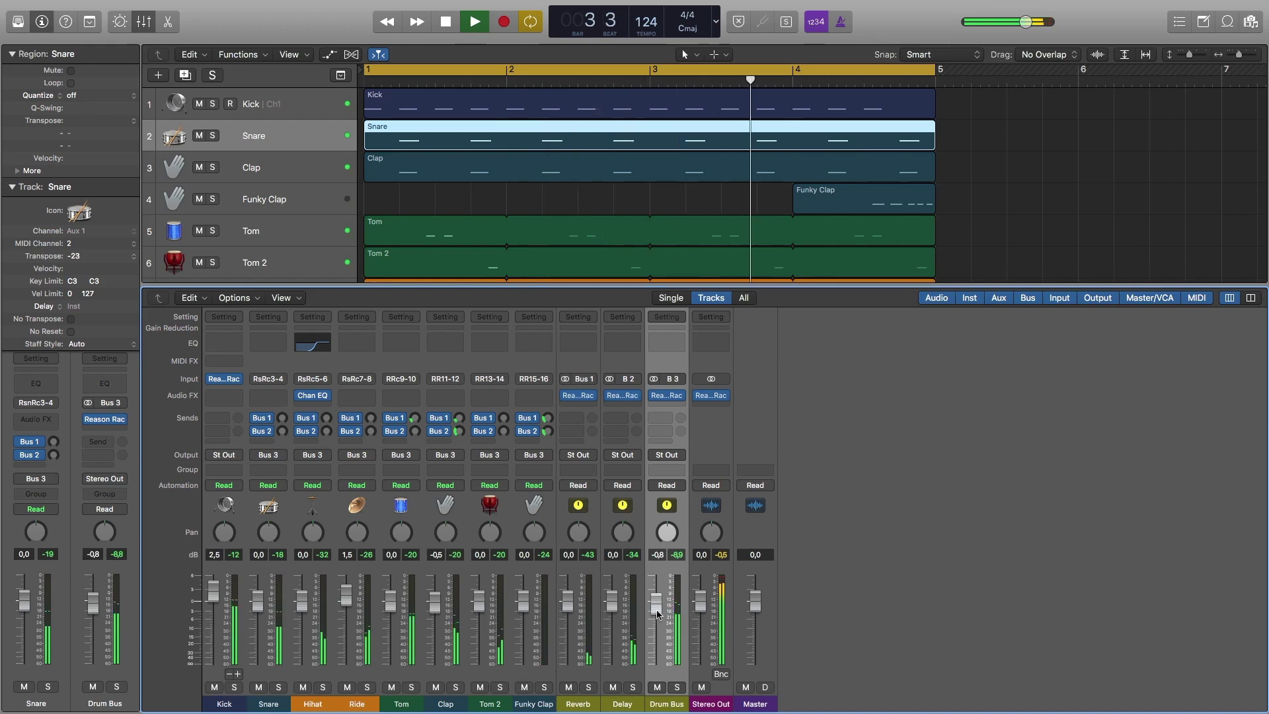
drag(657, 613, 657, 616)
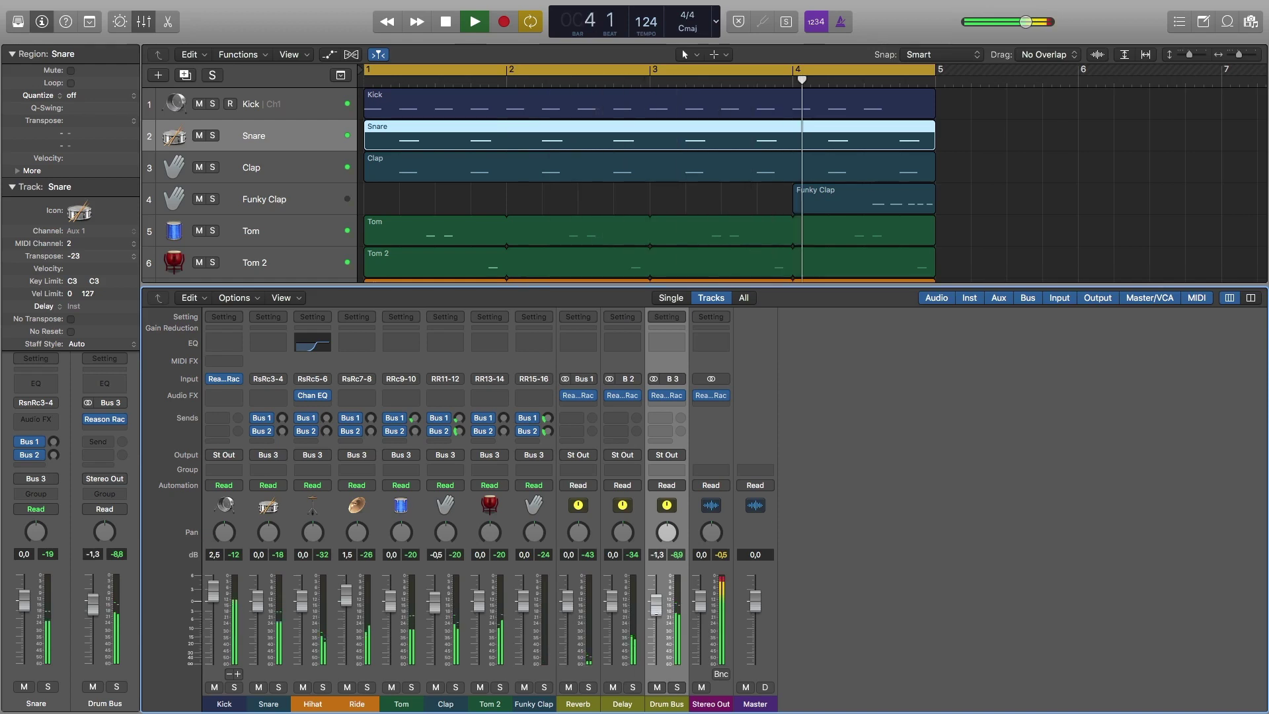
click(296, 106)
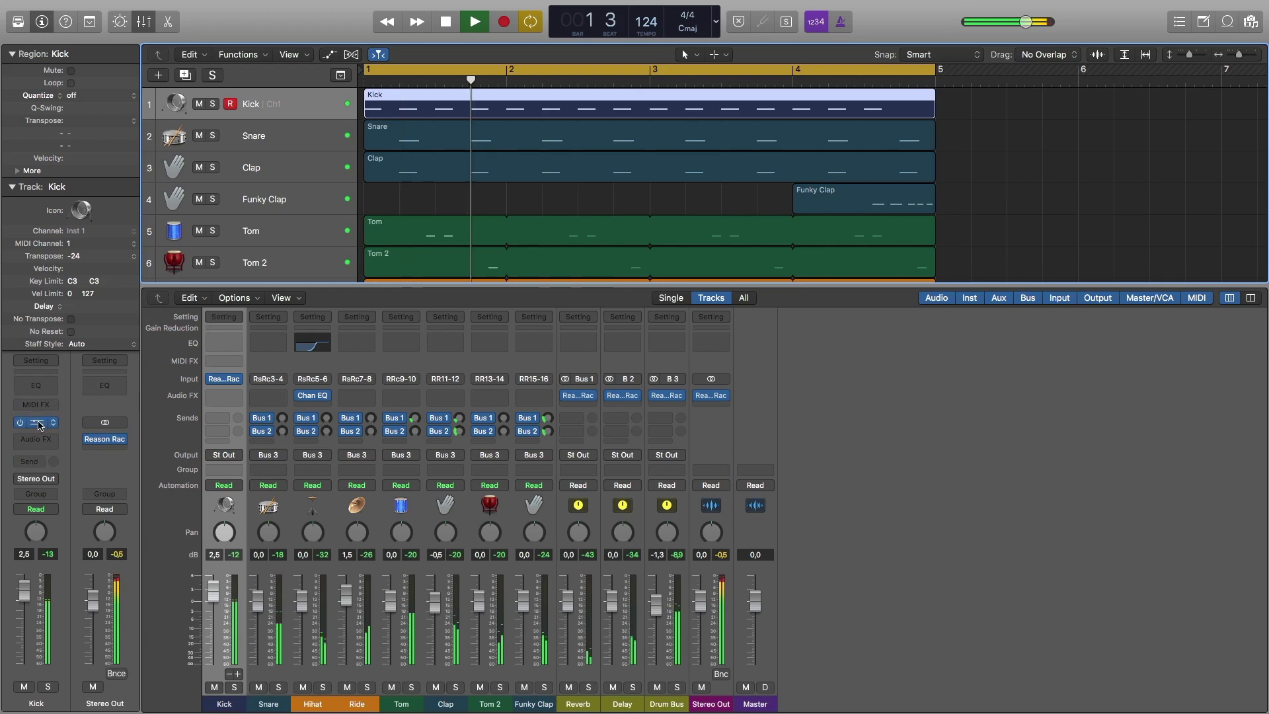
Step: Add a built-in Channel EQ device to the Kick's Reason Rack
click(38, 422)
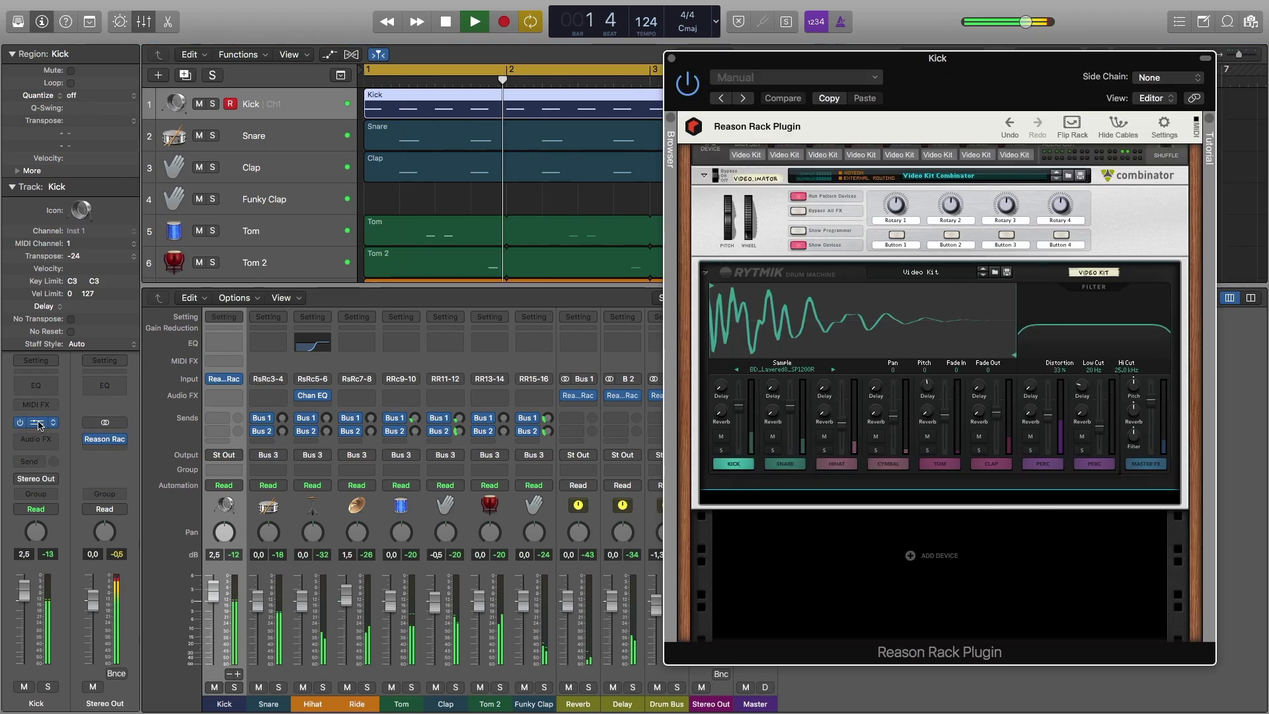
right_click(956, 567)
mouse_move(1018, 645)
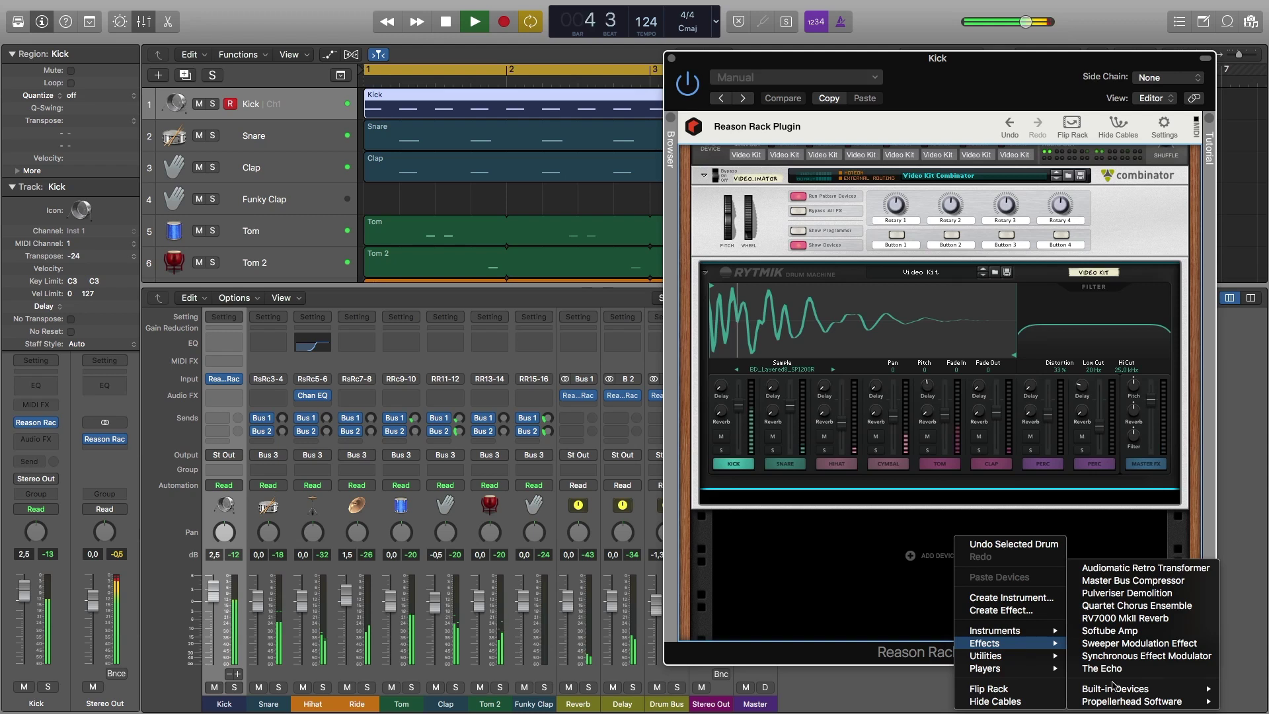
mouse_move(1113, 689)
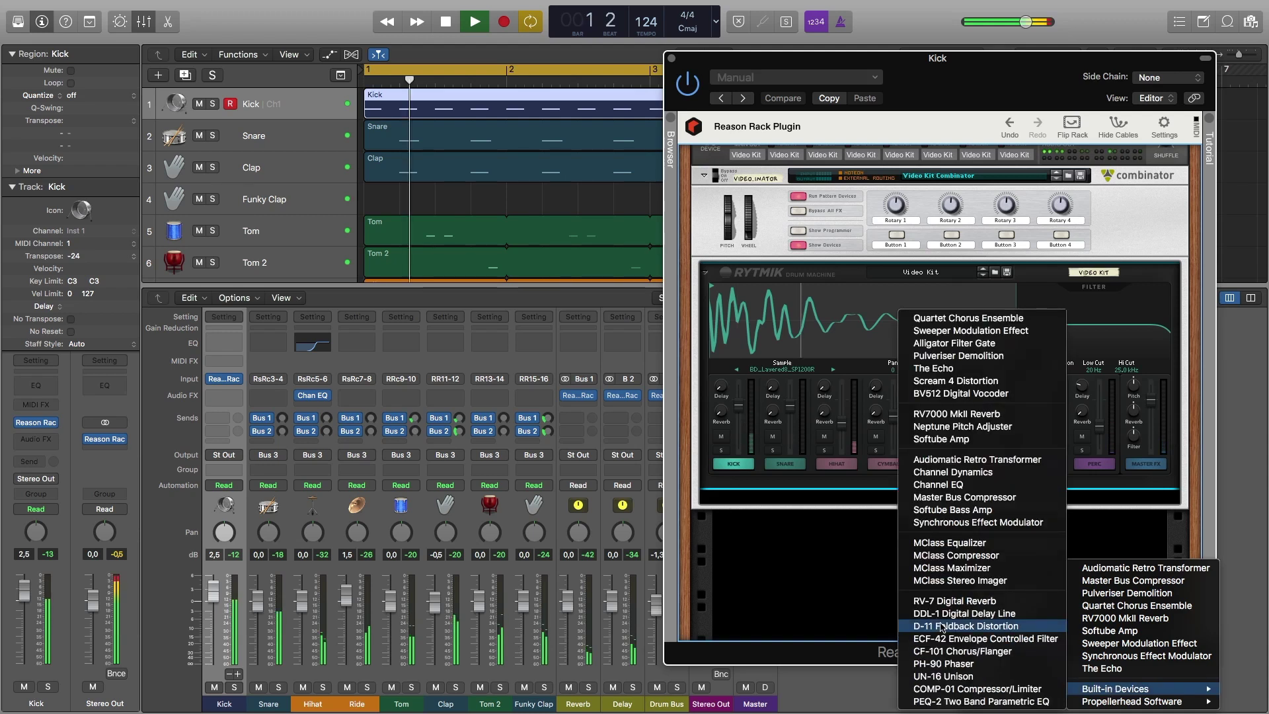
click(949, 489)
Step: On the rack's back panel, unplug the cables automatically feeding the Channel EQ input
key(Tab)
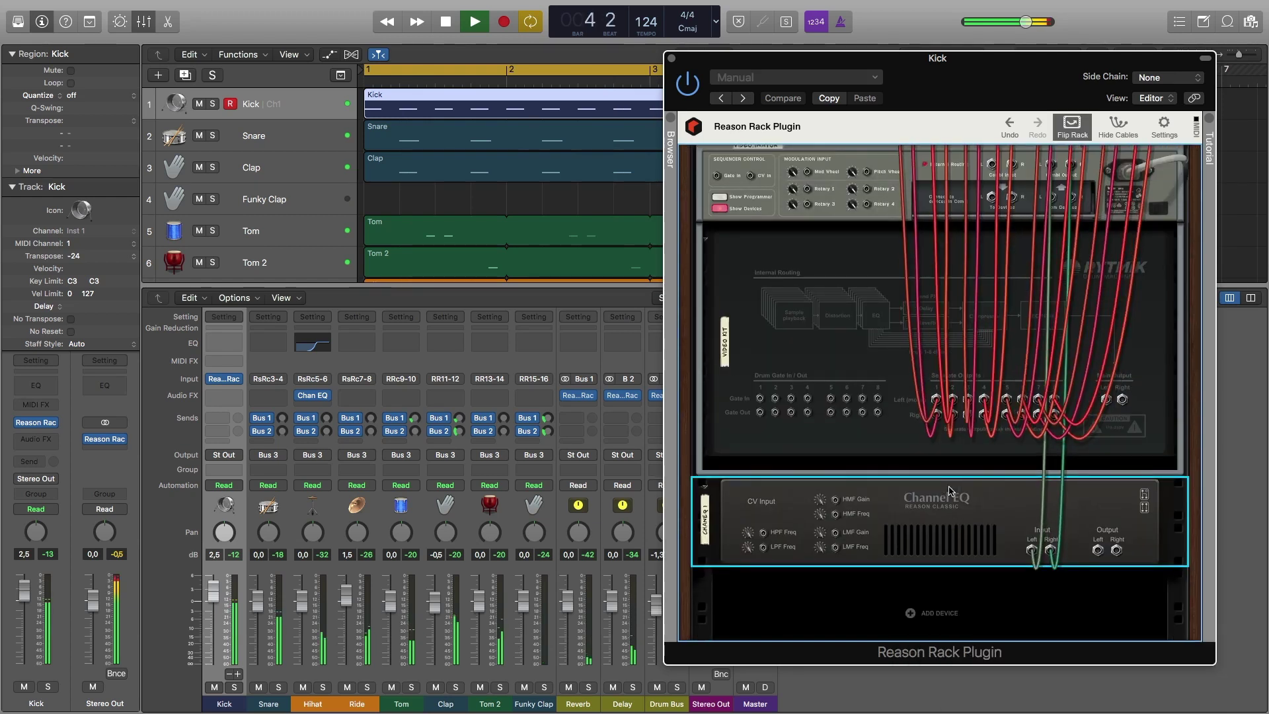
scroll(950, 489, up, 3)
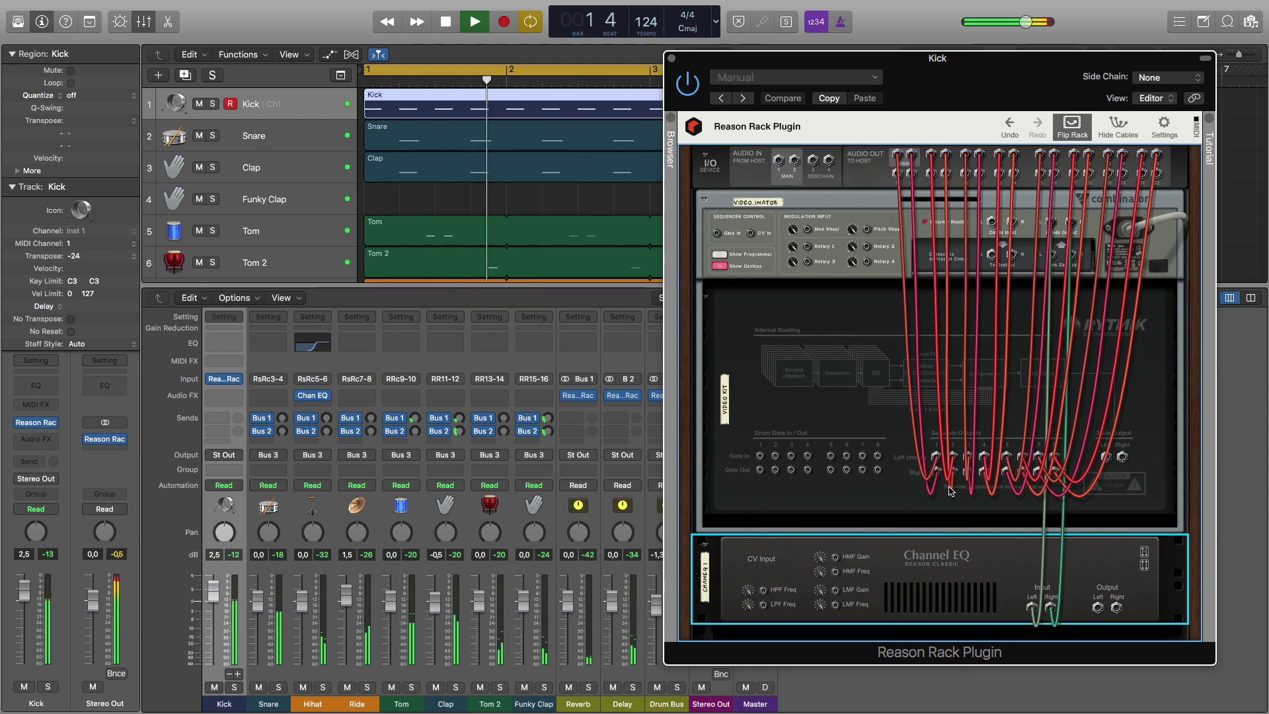
drag(1035, 618, 1042, 530)
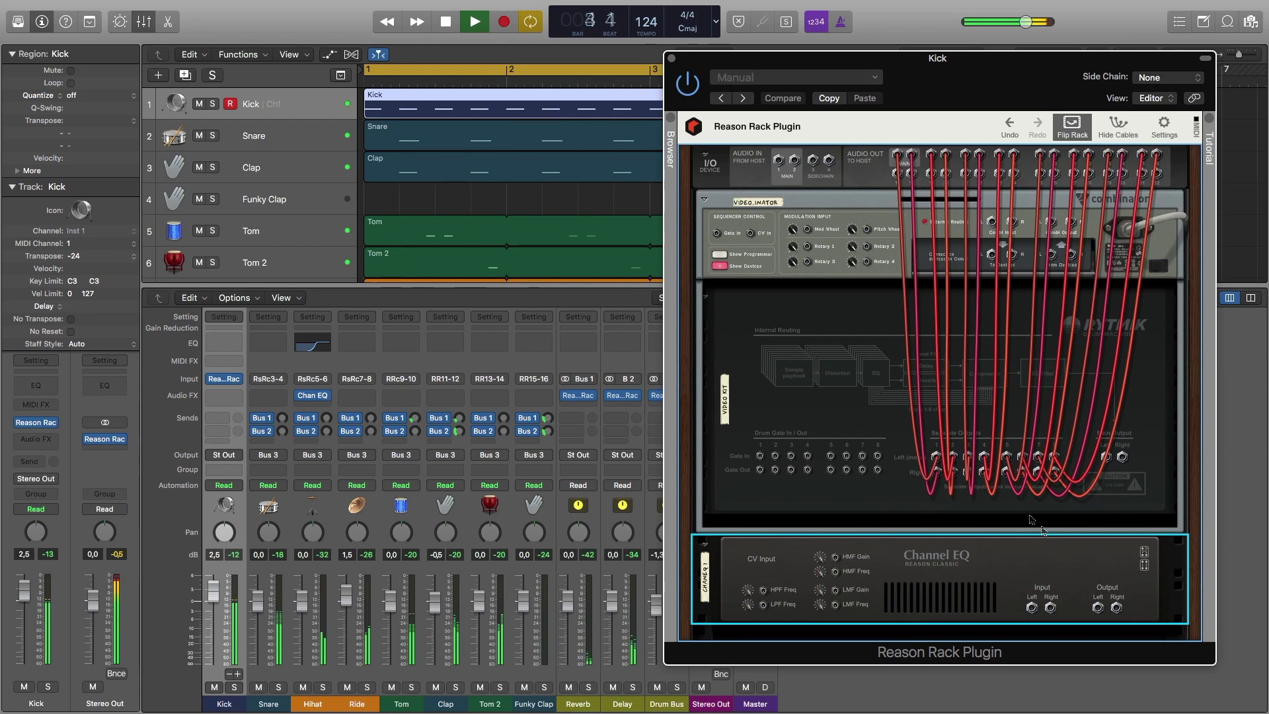
key(Tab)
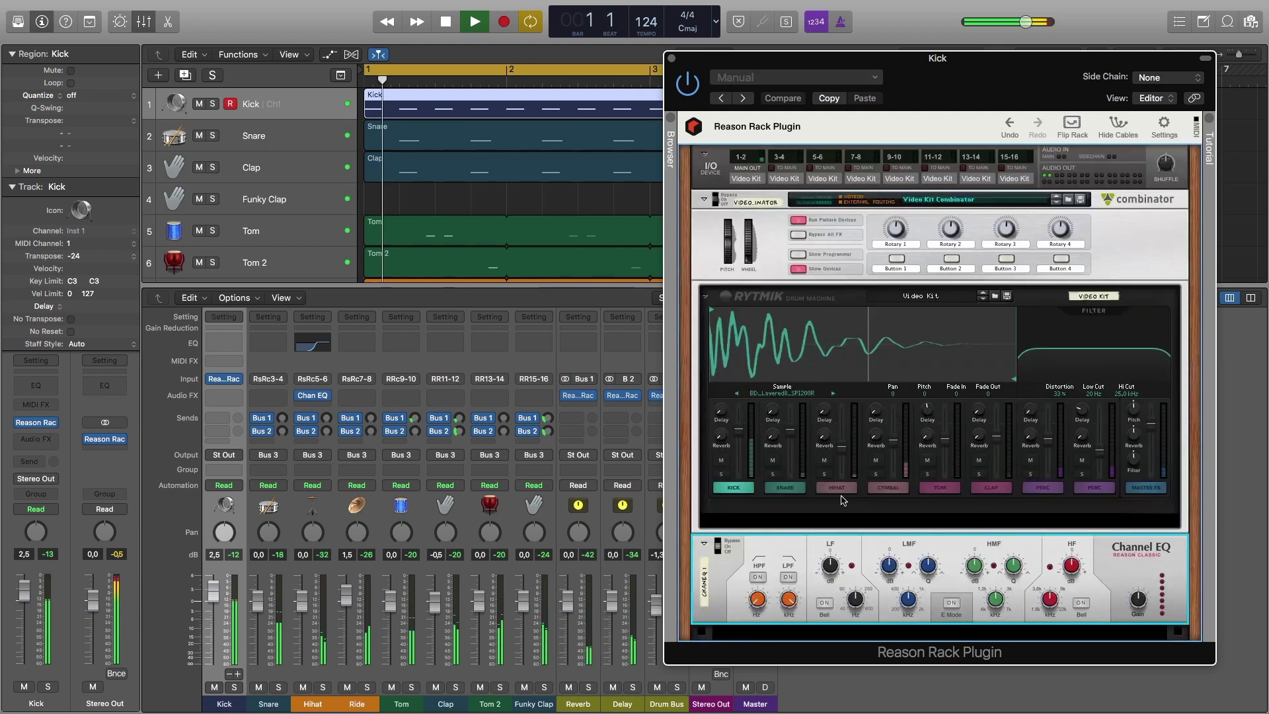
key(Tab)
Step: Route the Rytmik snare output through the Channel EQ to output 3-4, enable high-pass, and set HMF to 3,01 kHz
drag(958, 451, 943, 170)
key(Tab)
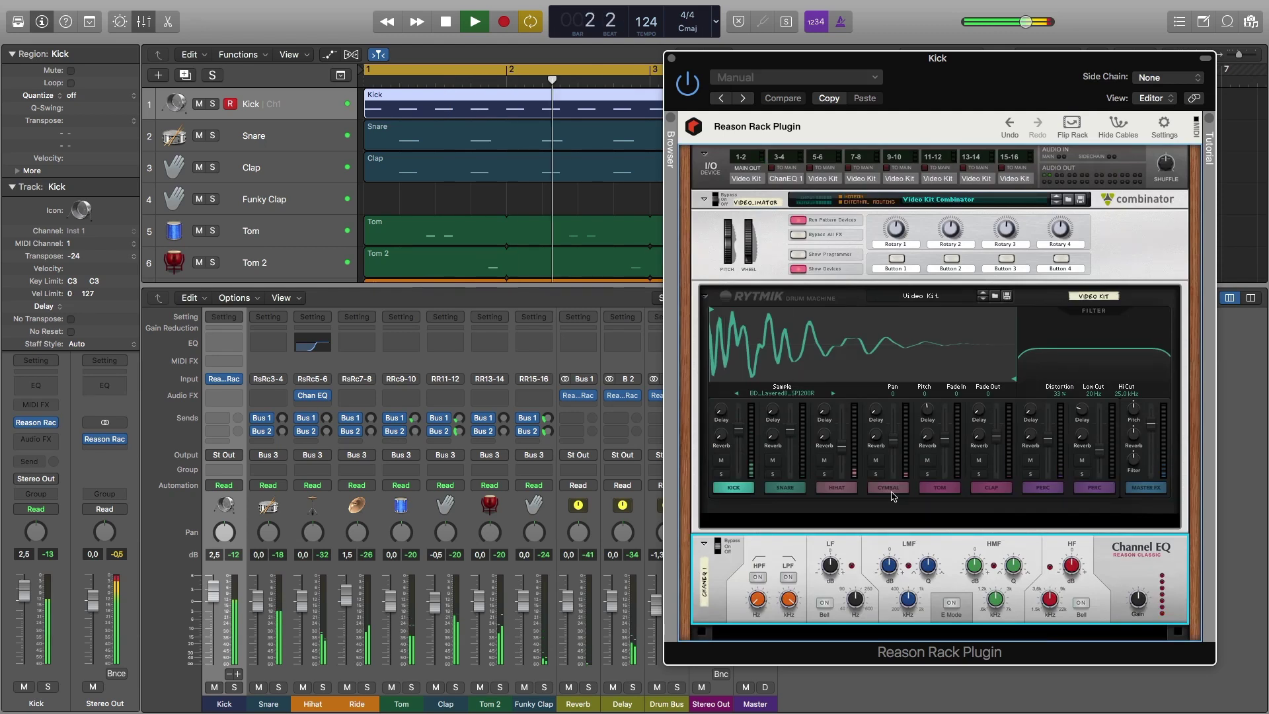
click(759, 579)
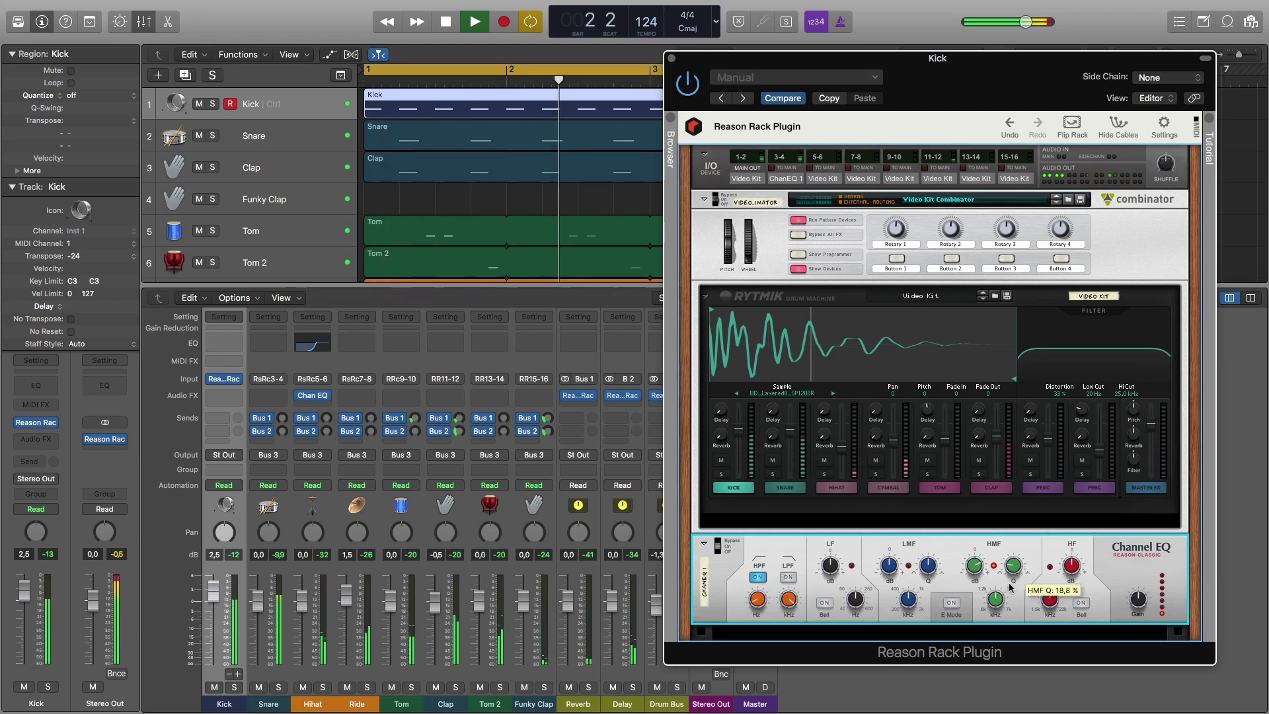
drag(1001, 601, 998, 607)
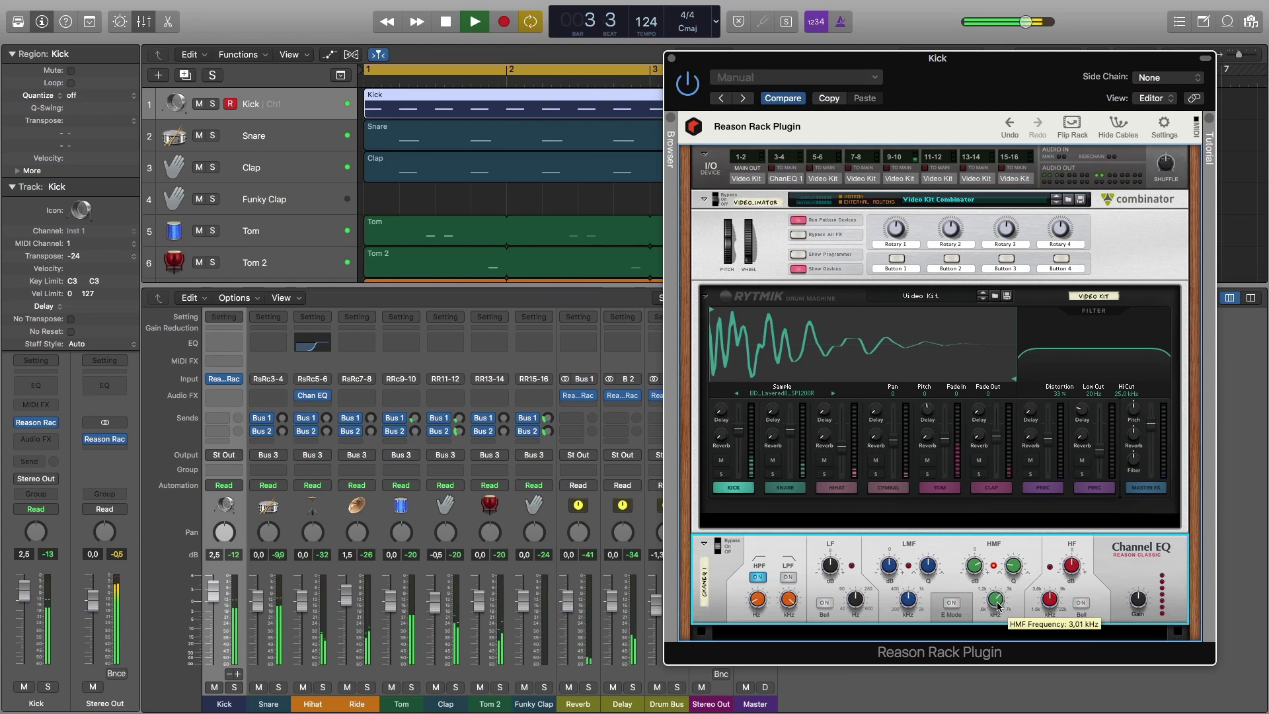
Step: Close the Kick rack, display the Stereo Out mastering rack, and stop playback
click(671, 59)
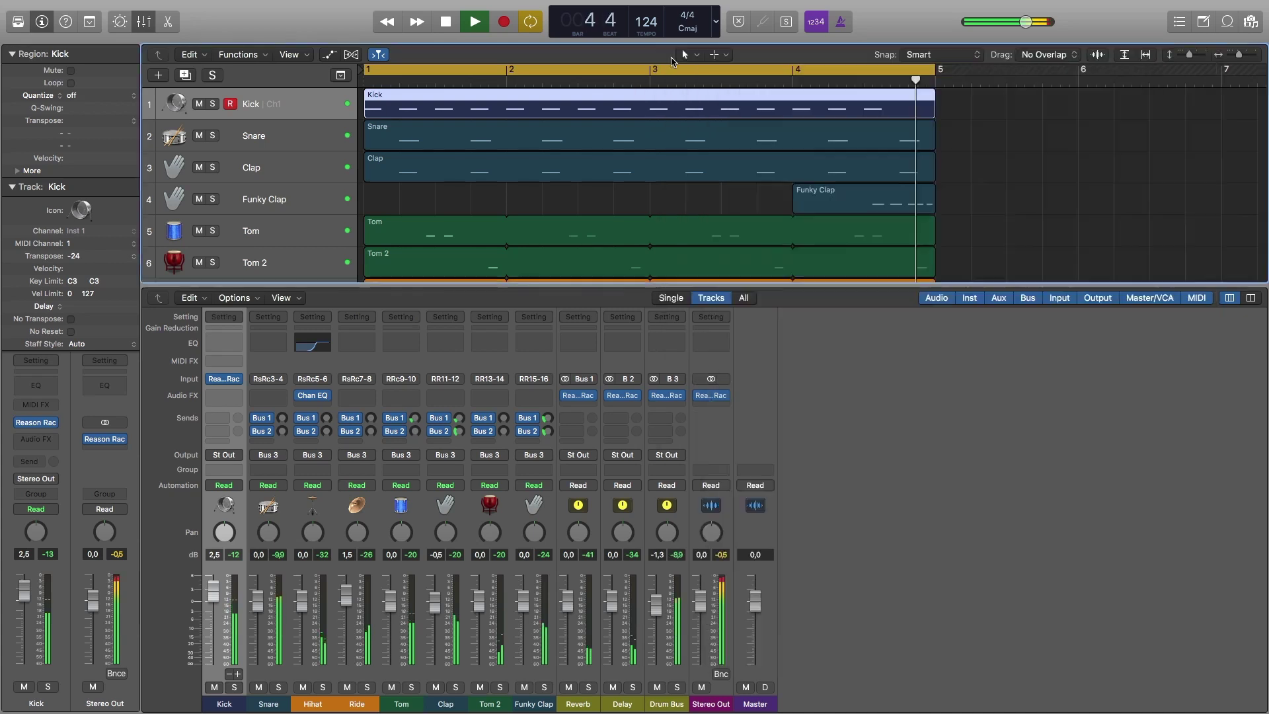
click(712, 397)
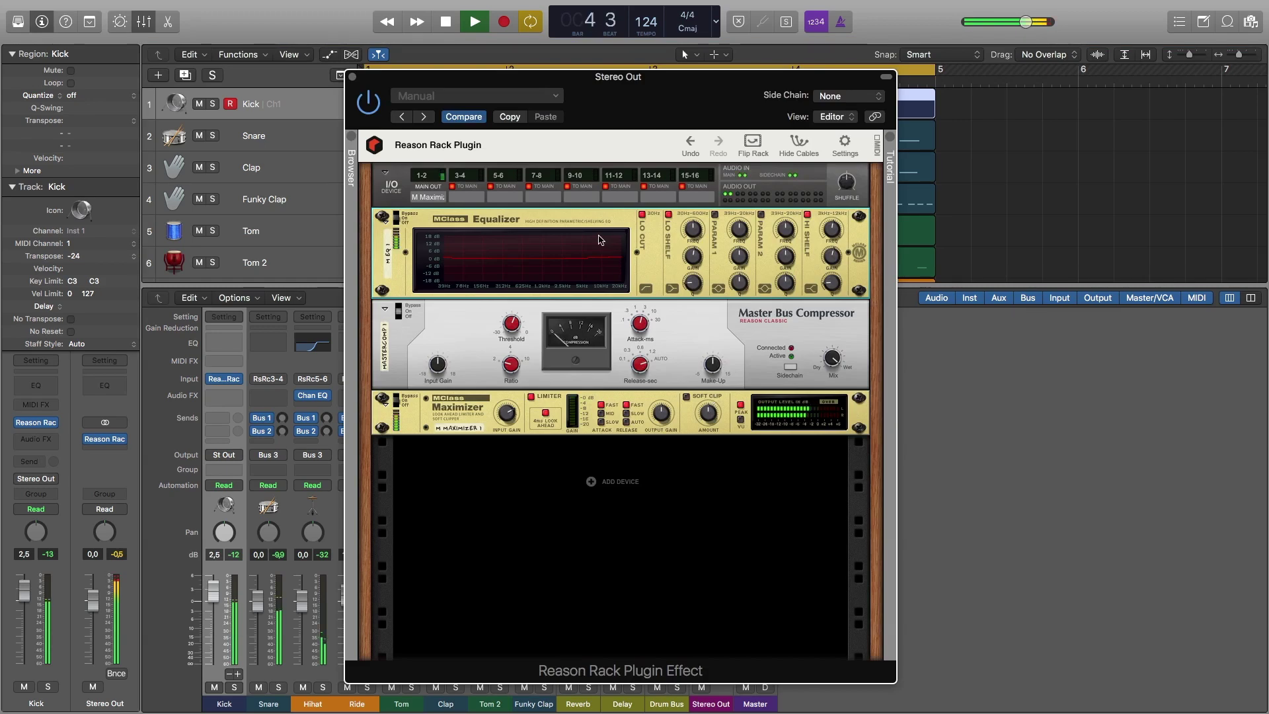
key(space)
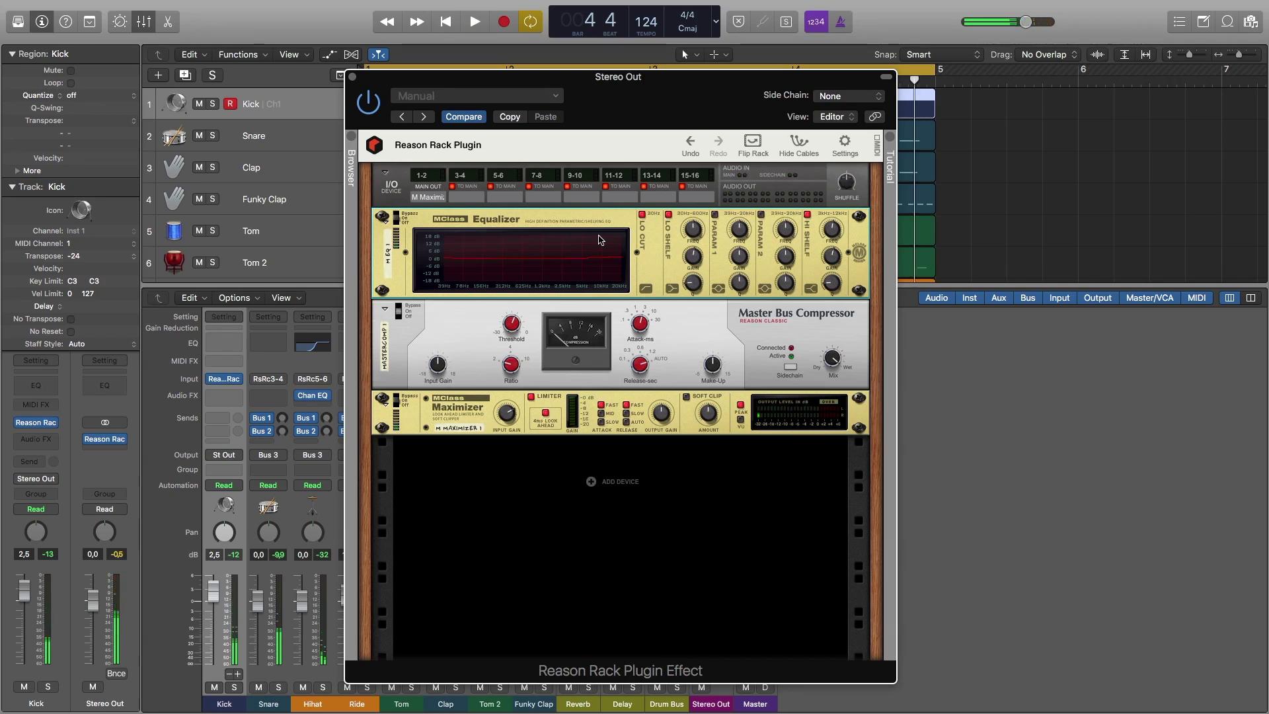